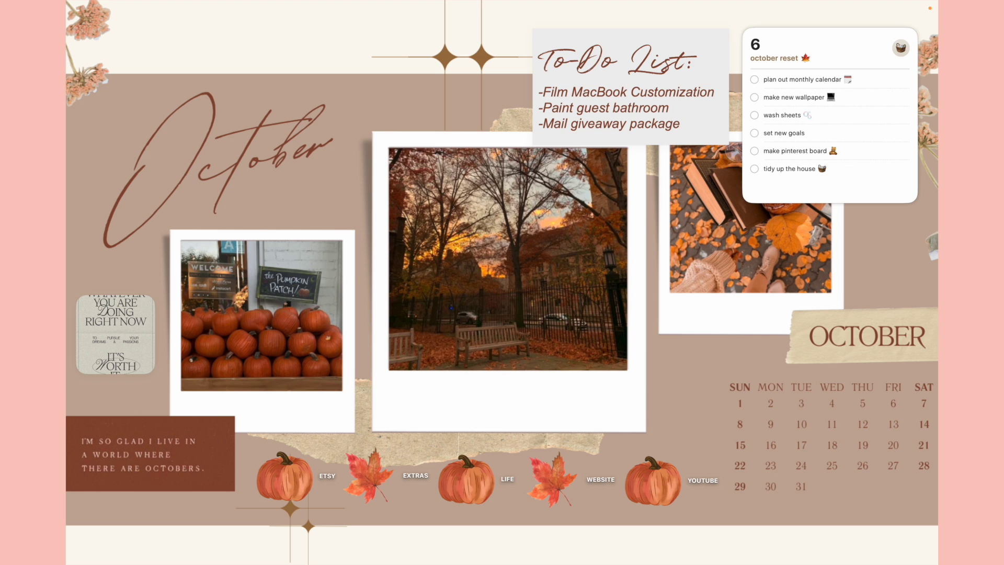
Step: Reset the pointer outline and fill colors in the Accessibility display settings and try out a different pointer size
mouse_move(496, 562)
left_click(487, 542)
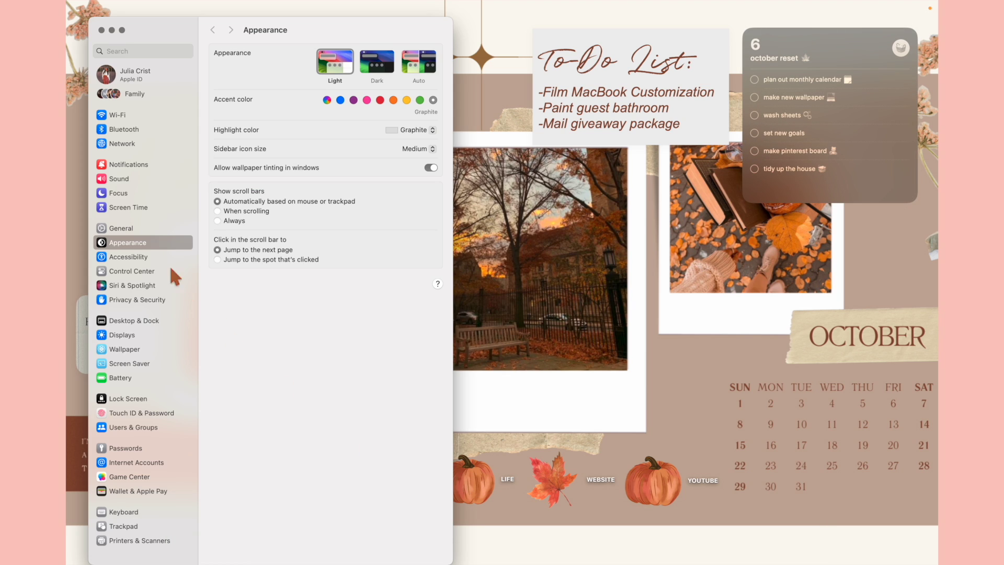
left_click(139, 262)
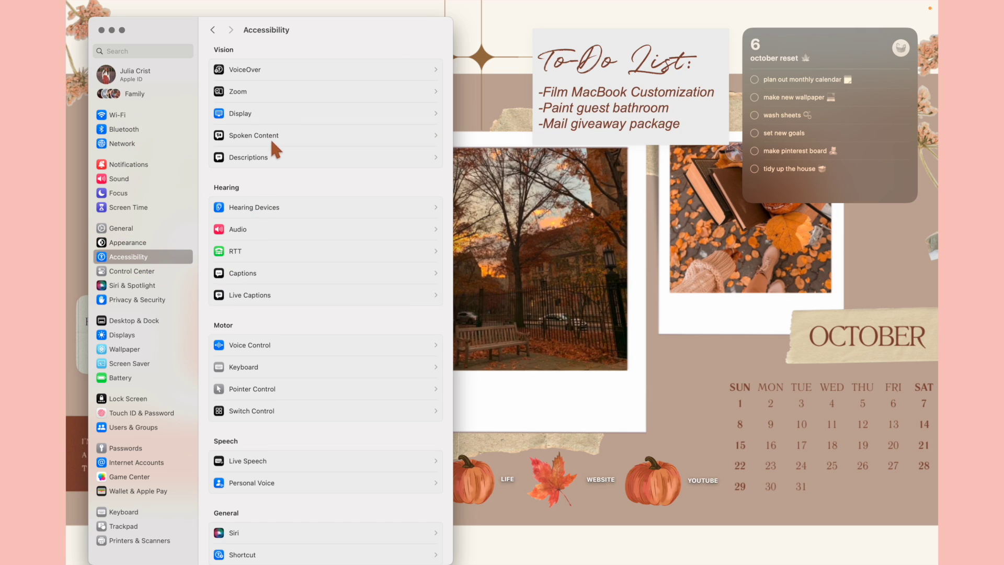
left_click(272, 113)
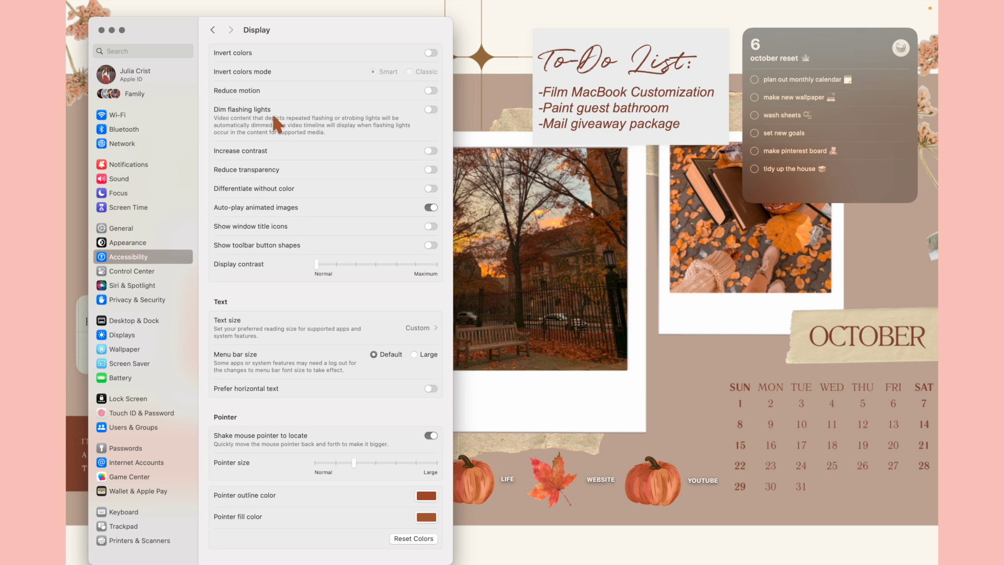
scroll(279, 152, "down", 5)
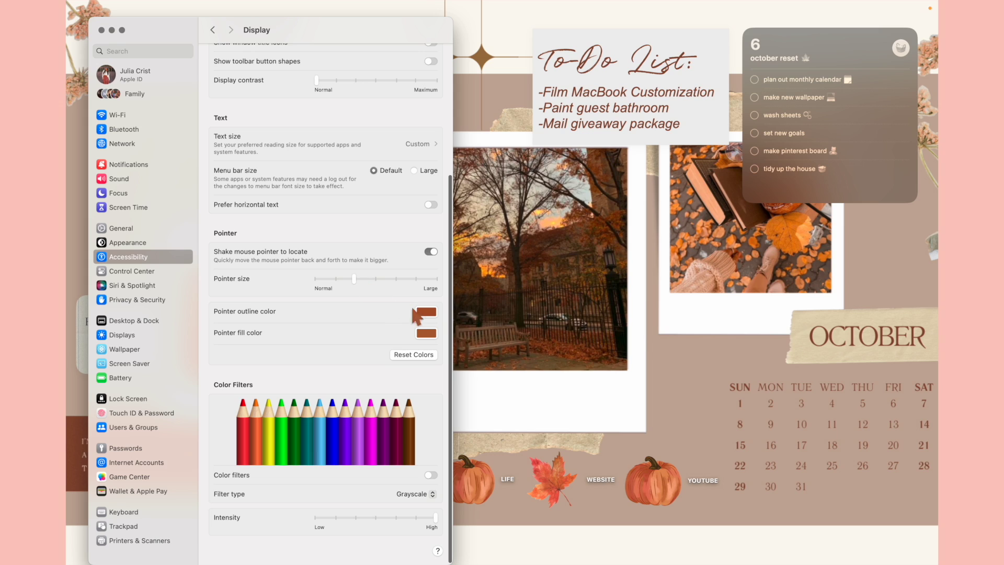
left_click(417, 357)
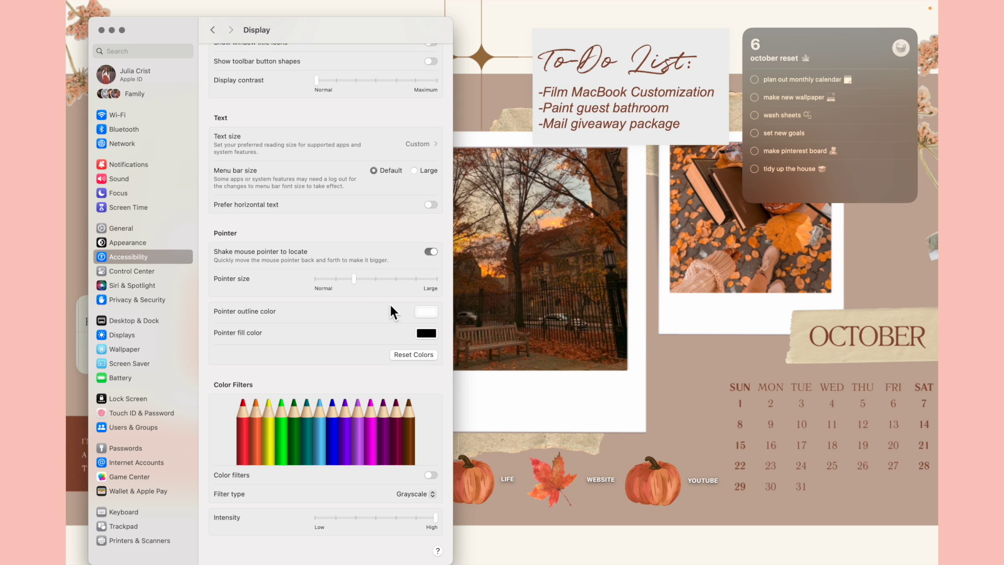
left_click(363, 282)
left_click_drag(363, 279, 316, 279)
Step: Set the pointer outline color to a dark reddish brown sampled from the autumn photos on the wallpaper
left_click(424, 314)
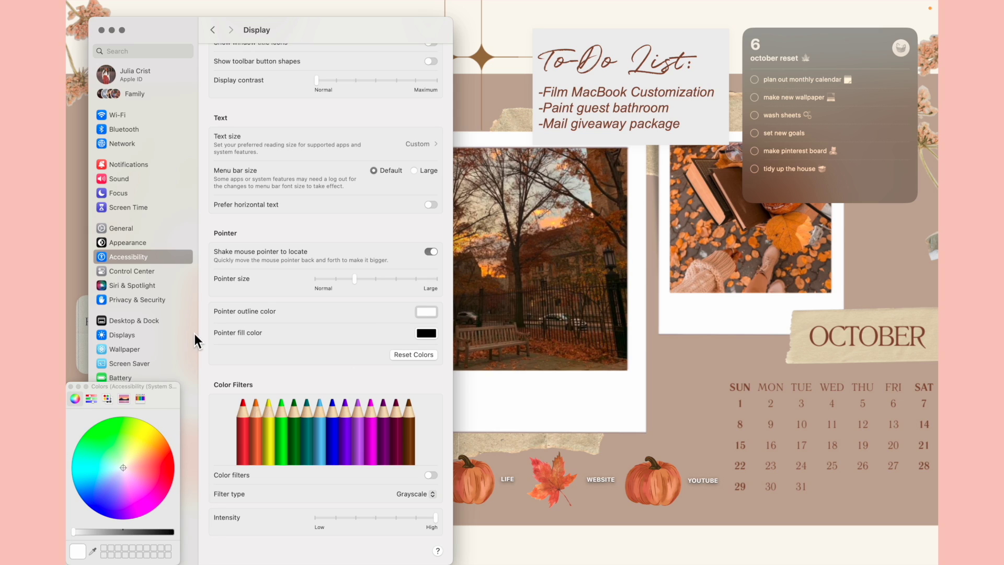
left_click_drag(114, 388, 198, 279)
left_click(177, 443)
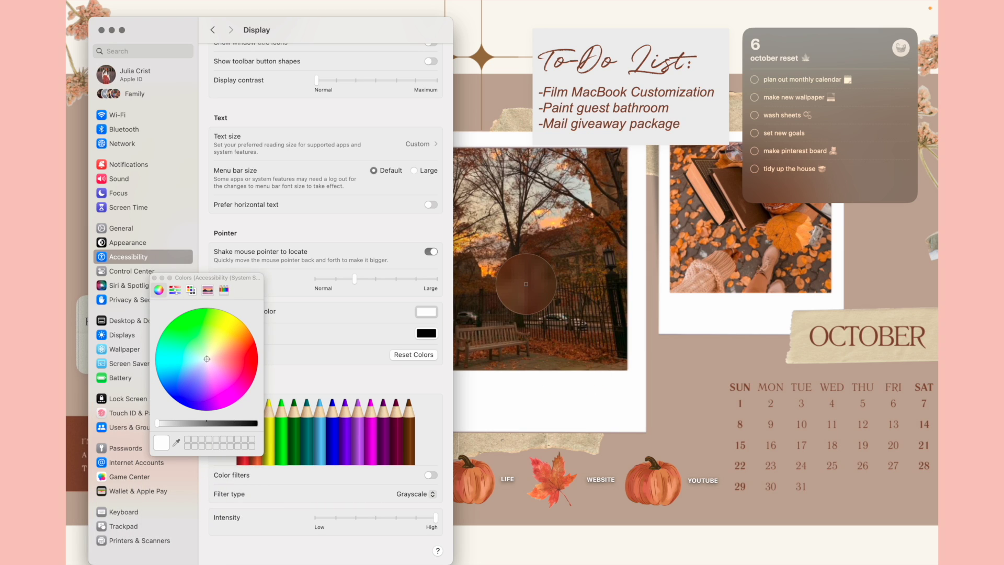
left_click(526, 287)
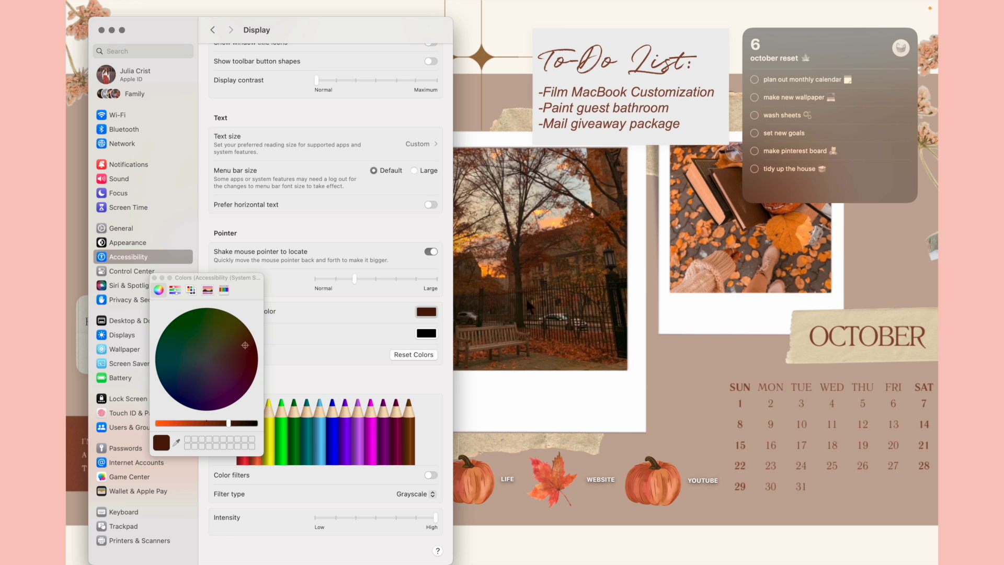
left_click(177, 442)
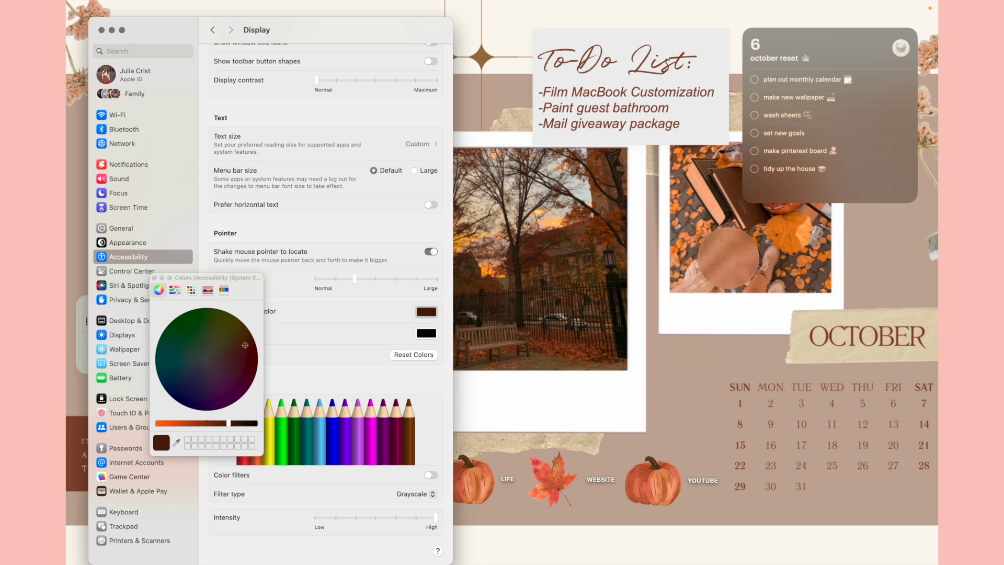
left_click(733, 258)
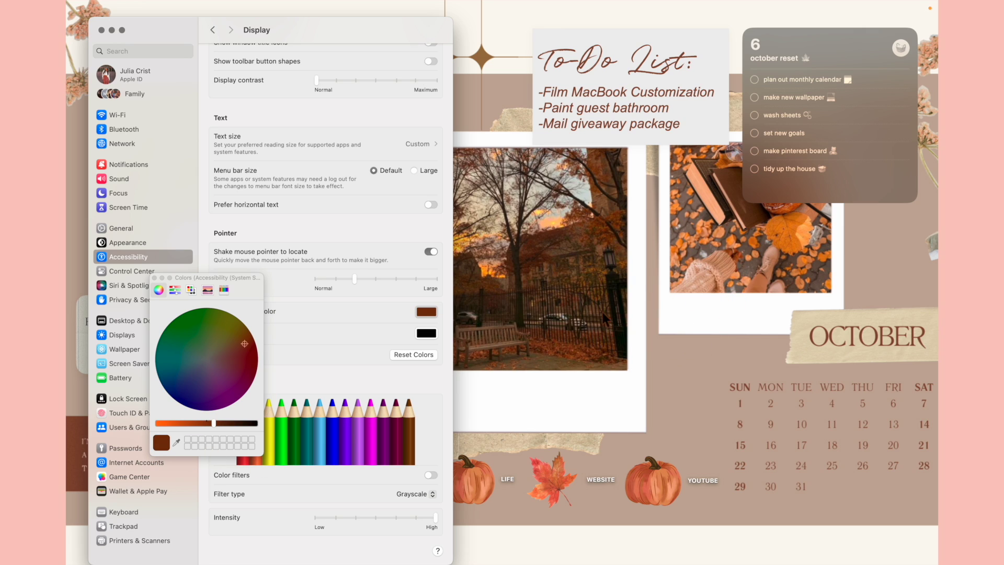
Step: Set the pointer fill color to the brown sampled from the "To-Do List" heading and close the color picker
left_click(431, 335)
left_click(177, 442)
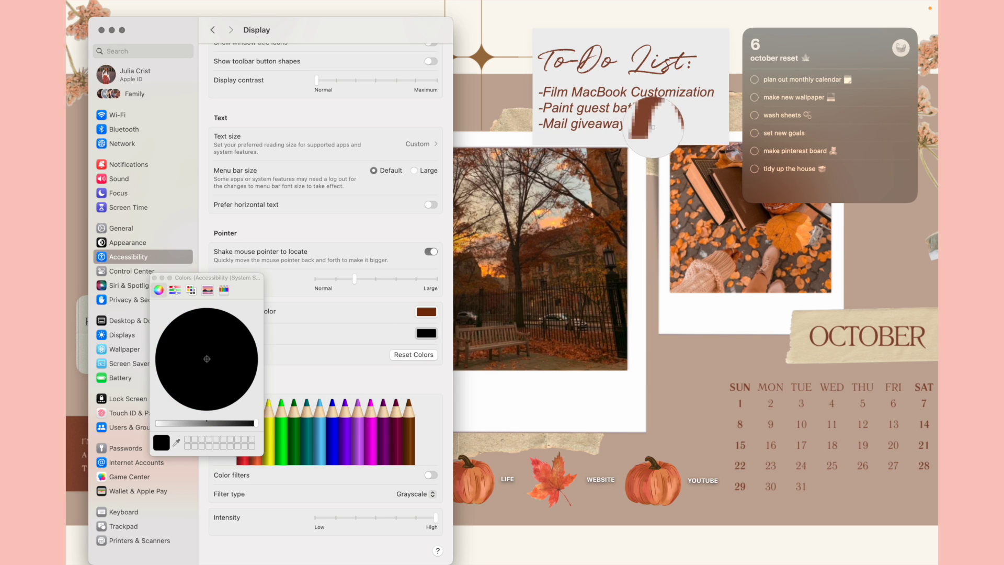
left_click(652, 132)
left_click(177, 442)
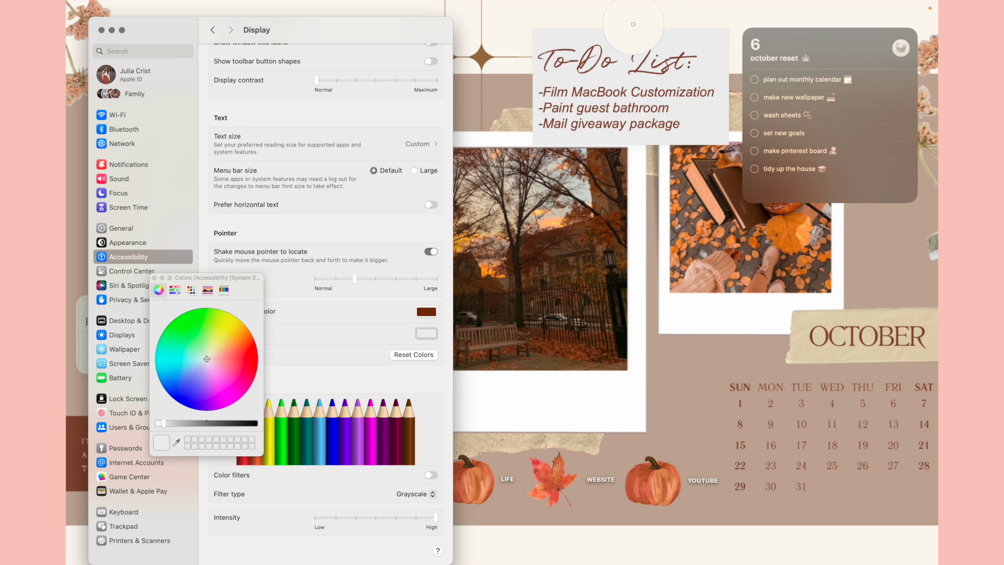
left_click(643, 62)
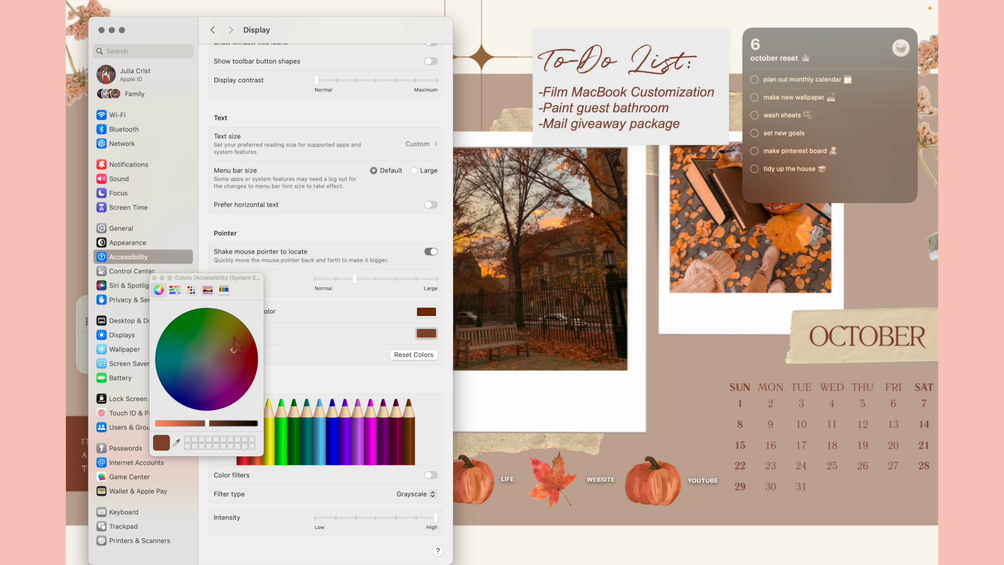
left_click(154, 278)
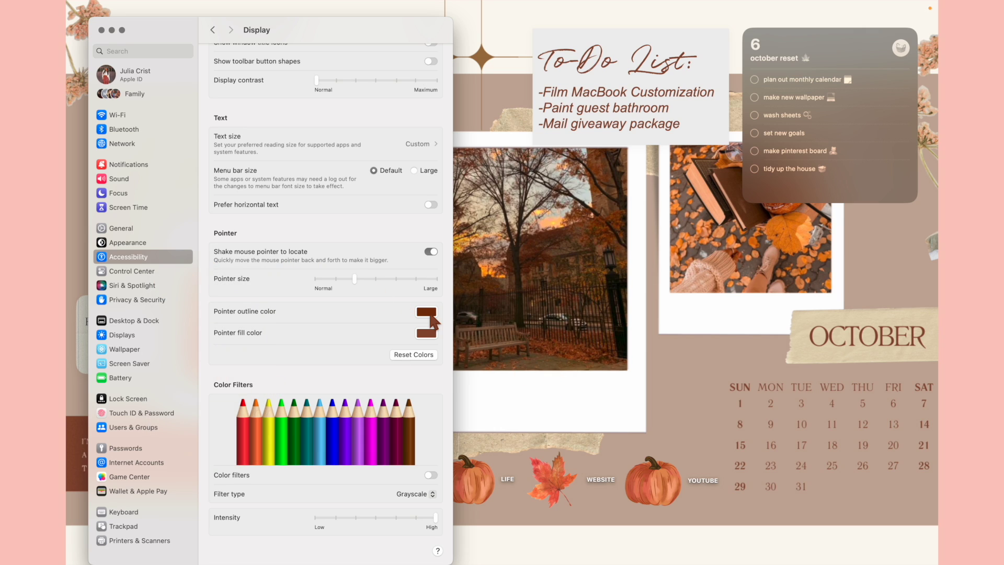
Step: Make the mouse pointer slightly larger and close the settings window
mouse_move(354, 279)
left_mouse_down()
mouse_move(437, 280)
mouse_move(345, 287)
left_mouse_up()
scroll(366, 292, "up", 3)
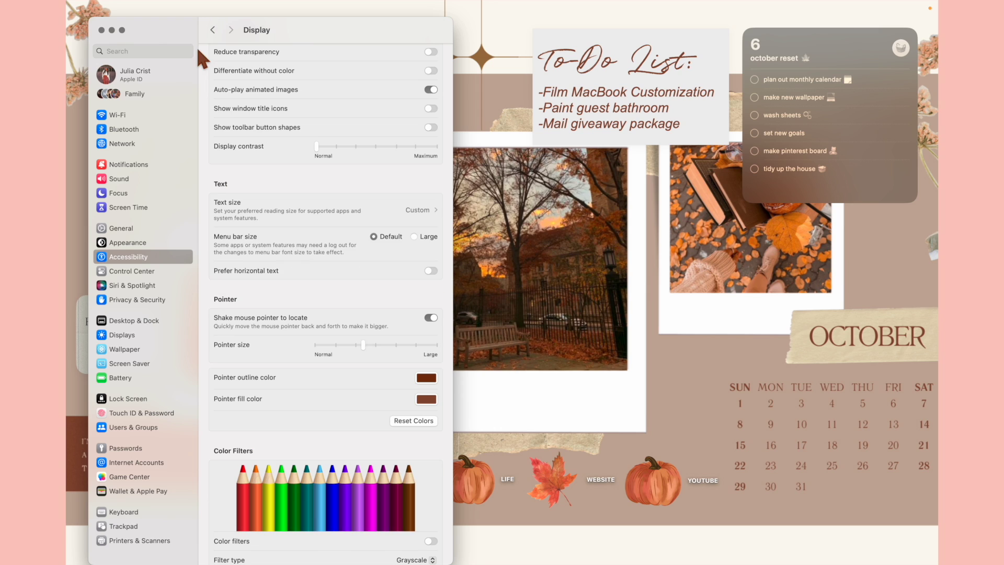
left_click(101, 30)
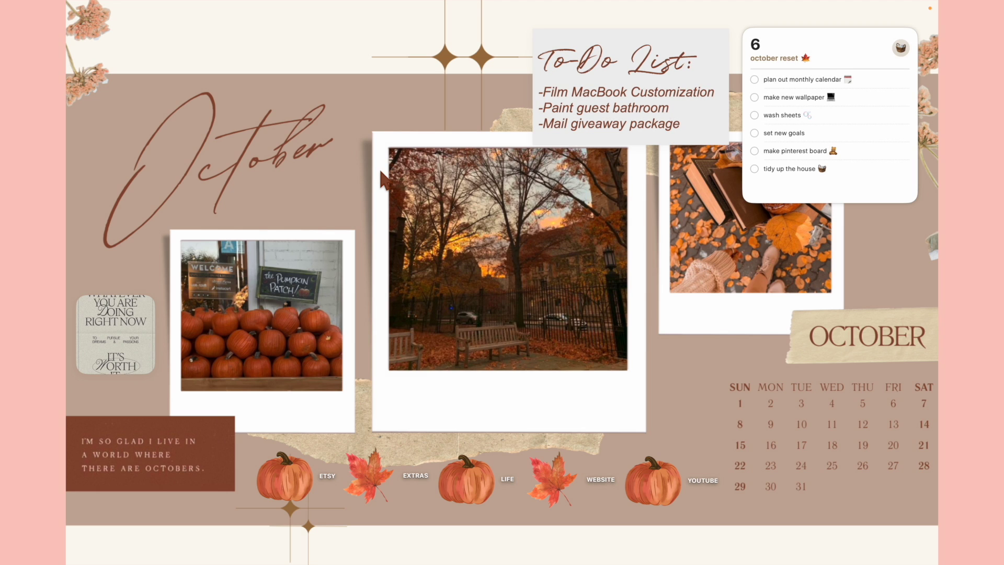
Step: Open the Screen Saver settings in System Settings and look through the full Landscape collection
mouse_move(473, 557)
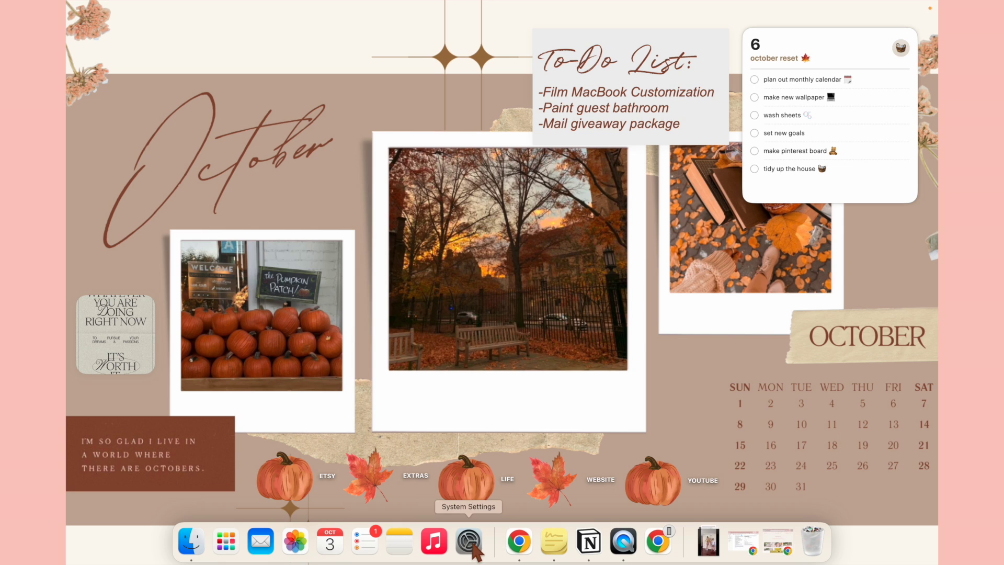
left_click(470, 544)
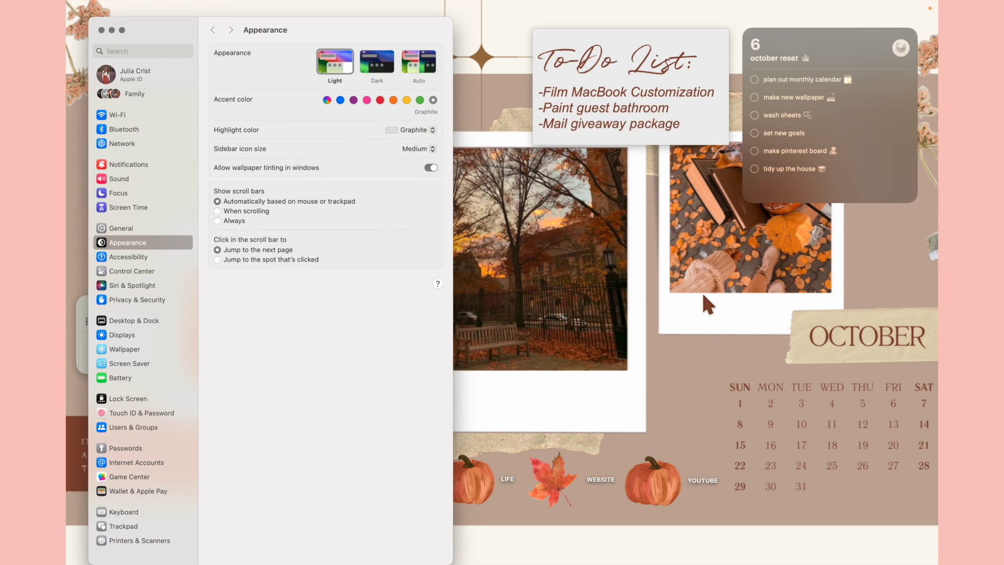
left_click(139, 364)
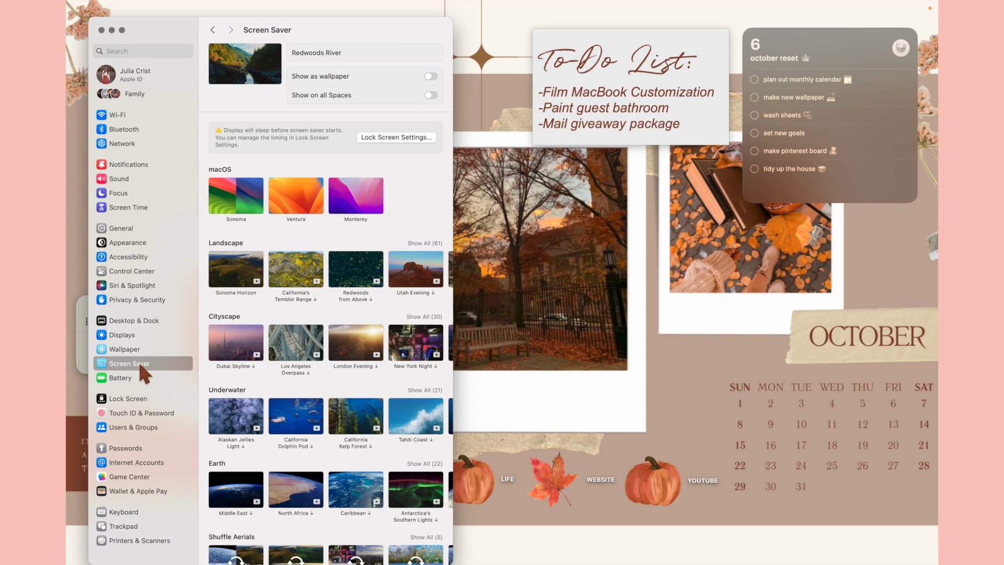
scroll(361, 297, "down", 3)
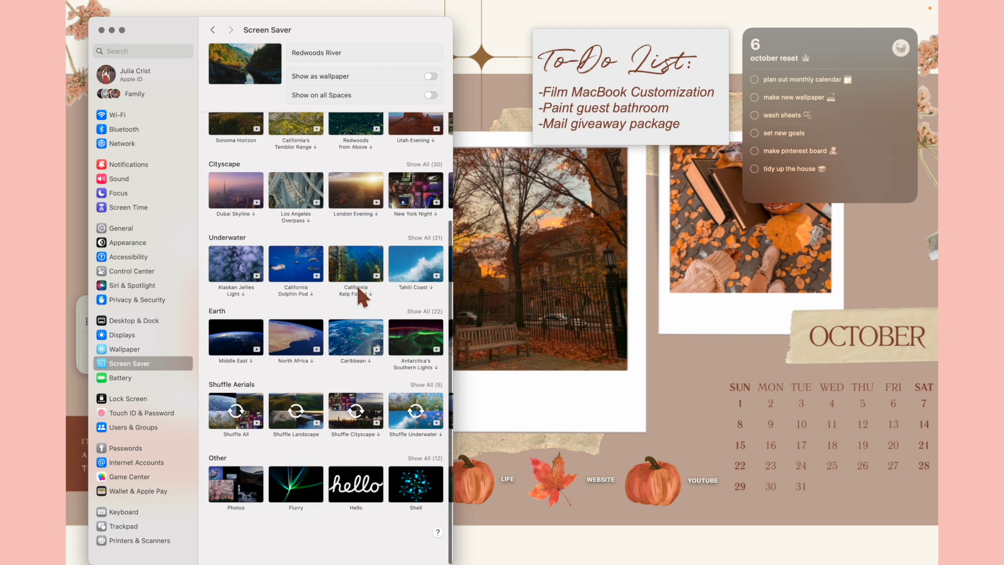
scroll(356, 283, "up", 2)
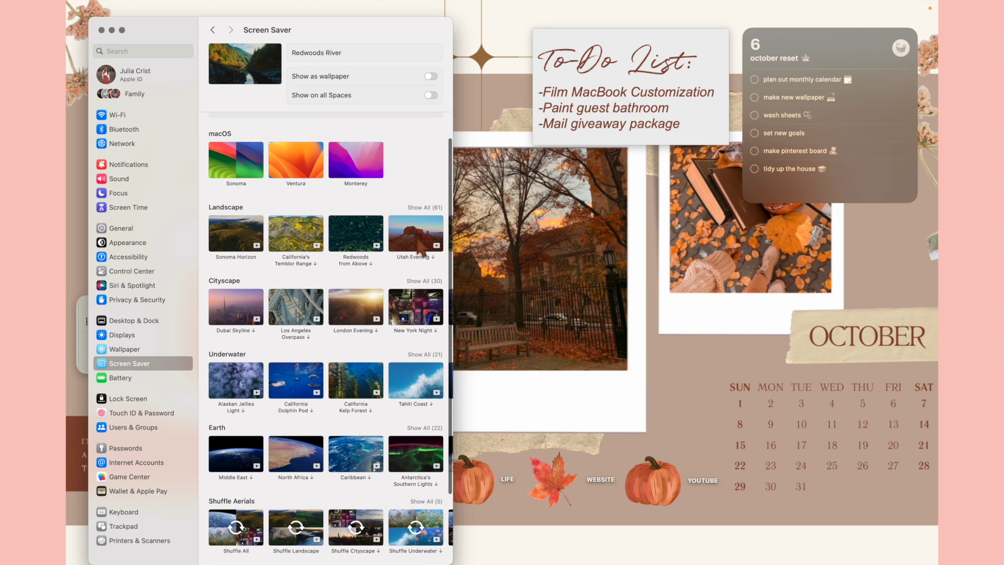
left_click(424, 206)
scroll(425, 206, "down", 3)
scroll(390, 387, "down", 2)
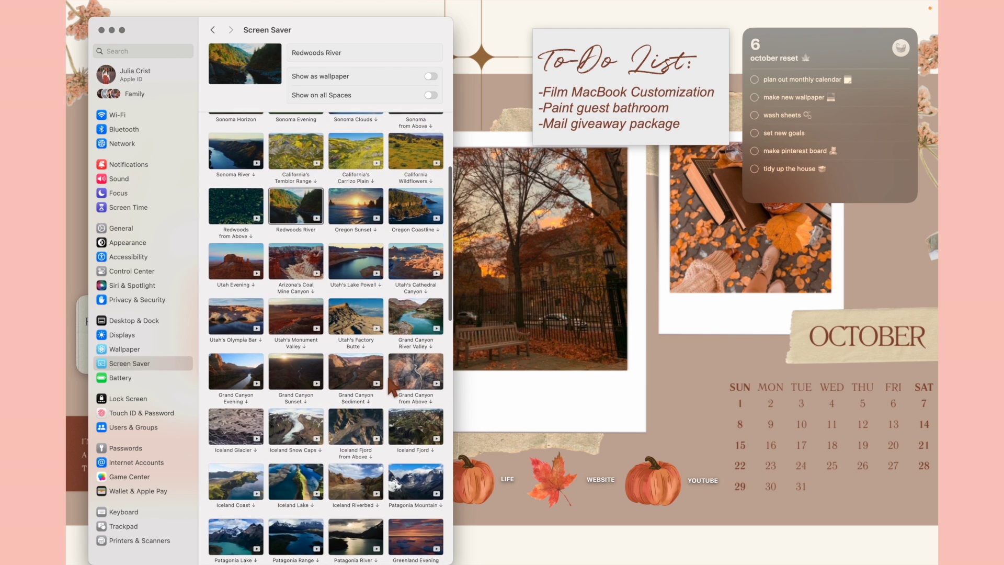
scroll(390, 385, "up", 1)
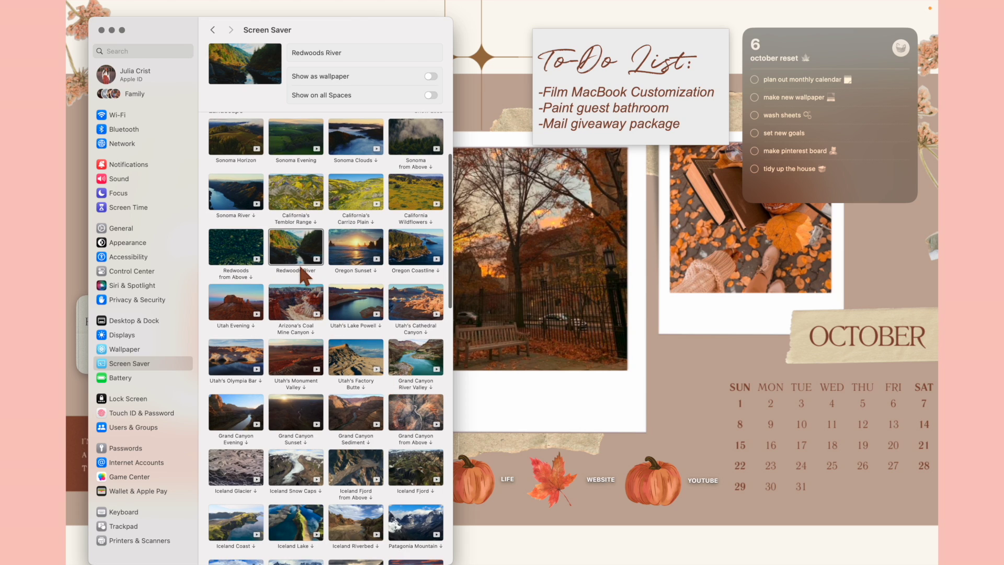
scroll(308, 282, "up", 2)
scroll(238, 294, "up", 3)
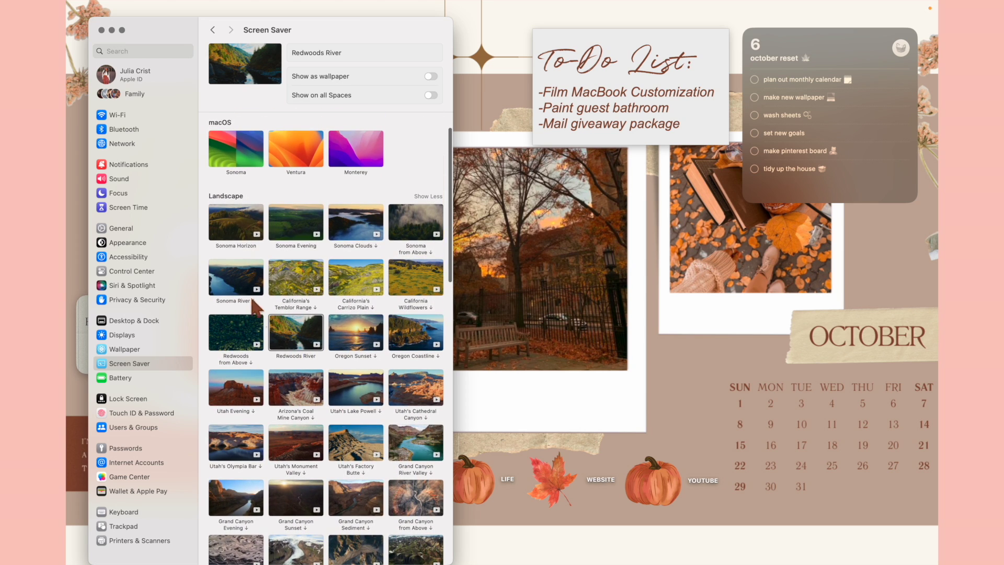
scroll(240, 303, "down", 5)
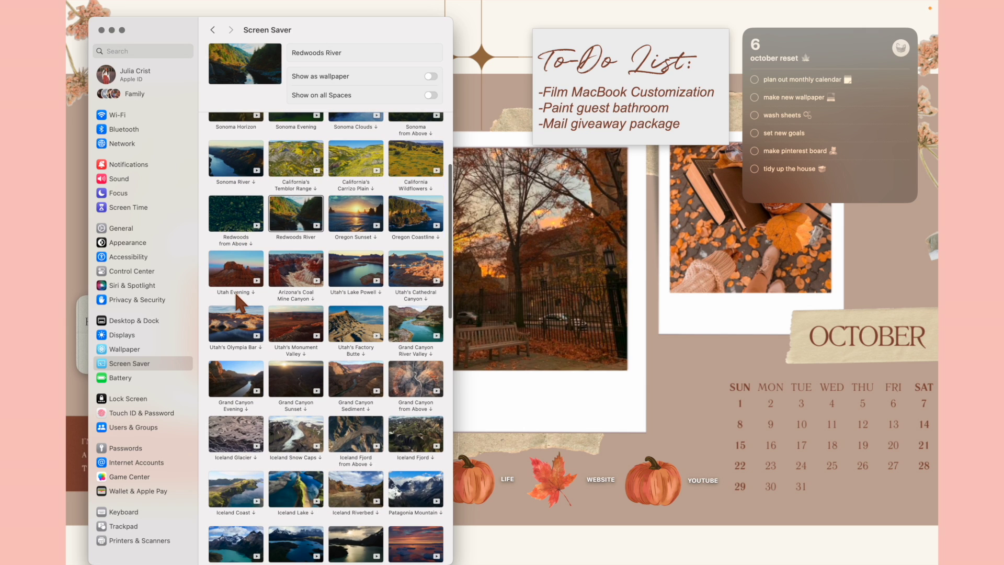
scroll(284, 370, "down", 6)
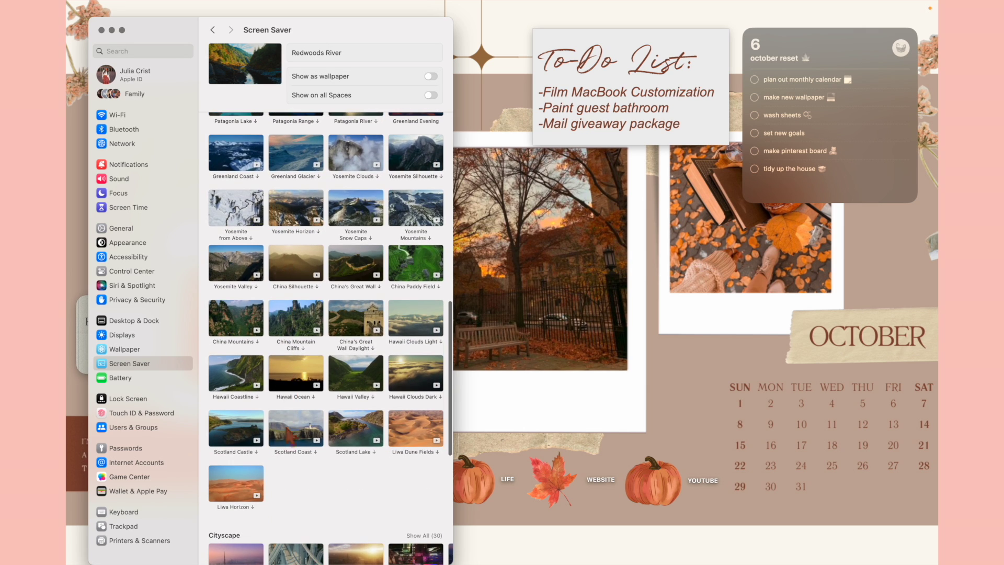
scroll(325, 450, "down", 3)
scroll(294, 390, "down", 2)
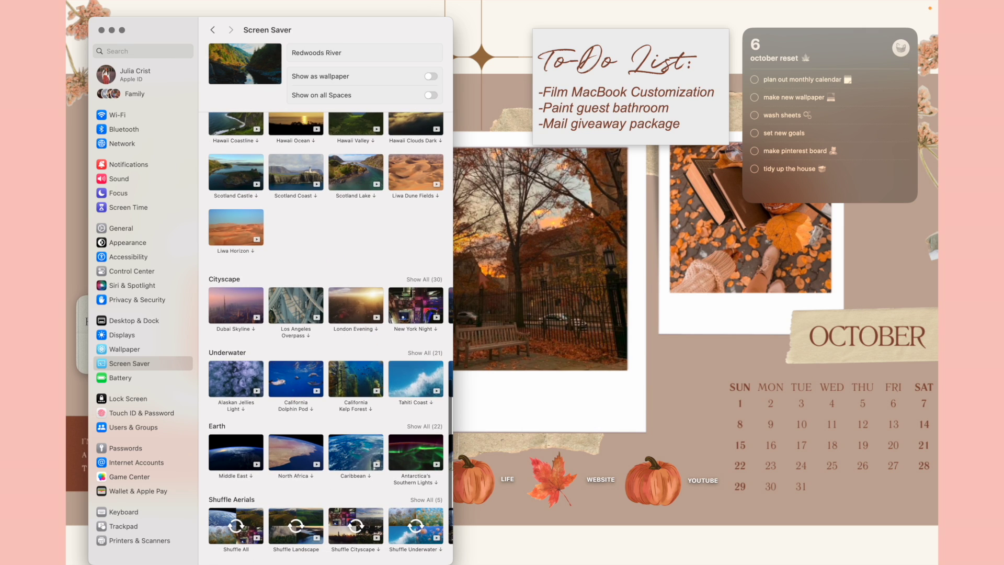
Step: Expand the Cityscape and Underwater screen saver collections and look through the available options
left_click(424, 279)
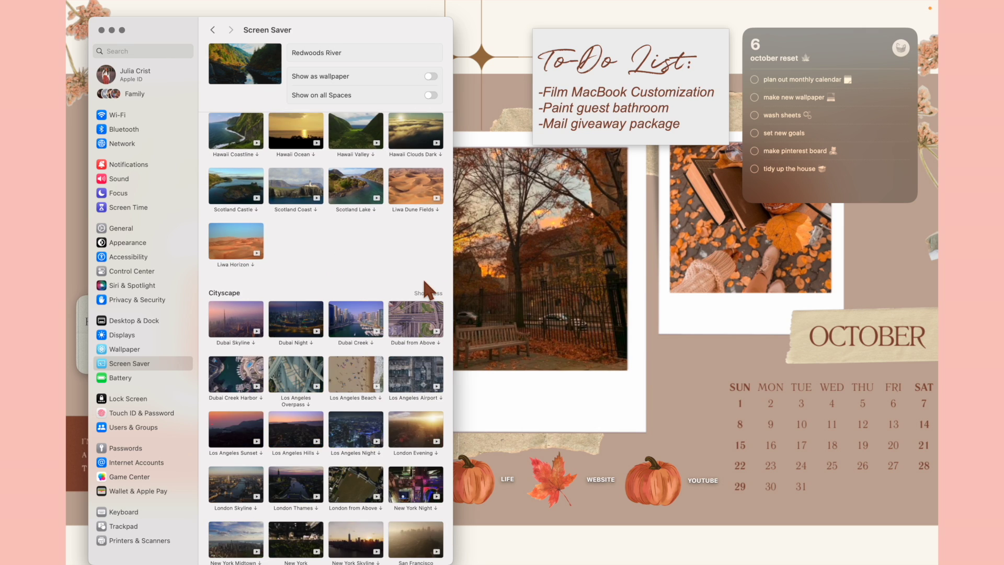
scroll(425, 293, "down", 4)
scroll(389, 492, "down", 4)
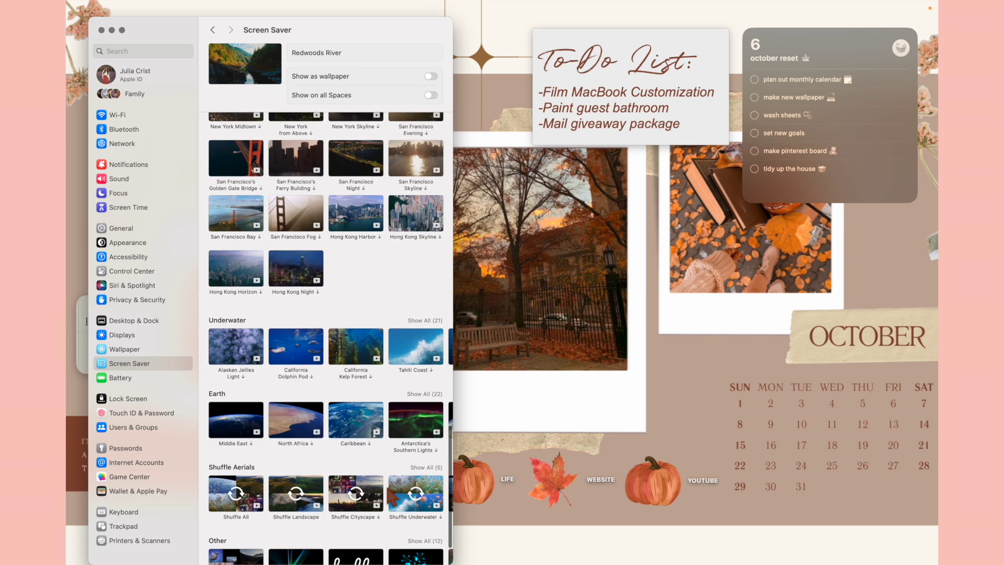
scroll(390, 491, "down", 1)
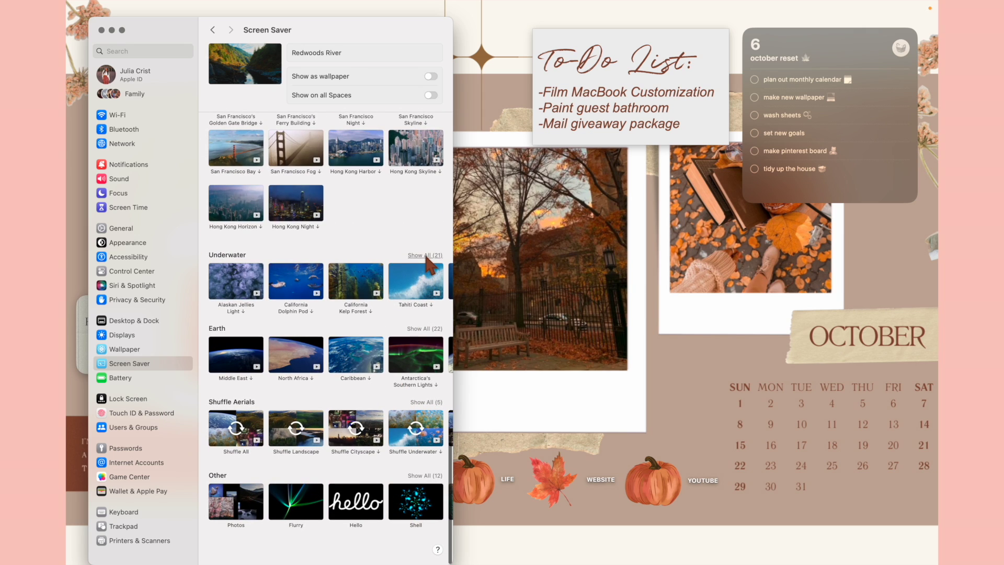
left_click(425, 253)
scroll(384, 479, "down", 1)
scroll(379, 471, "up", 10)
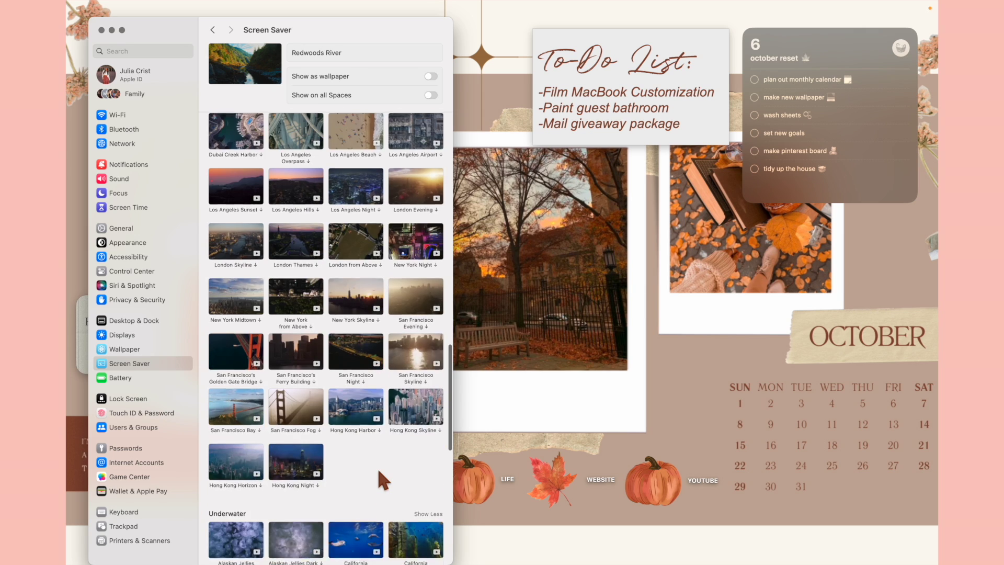
scroll(380, 473, "up", 5)
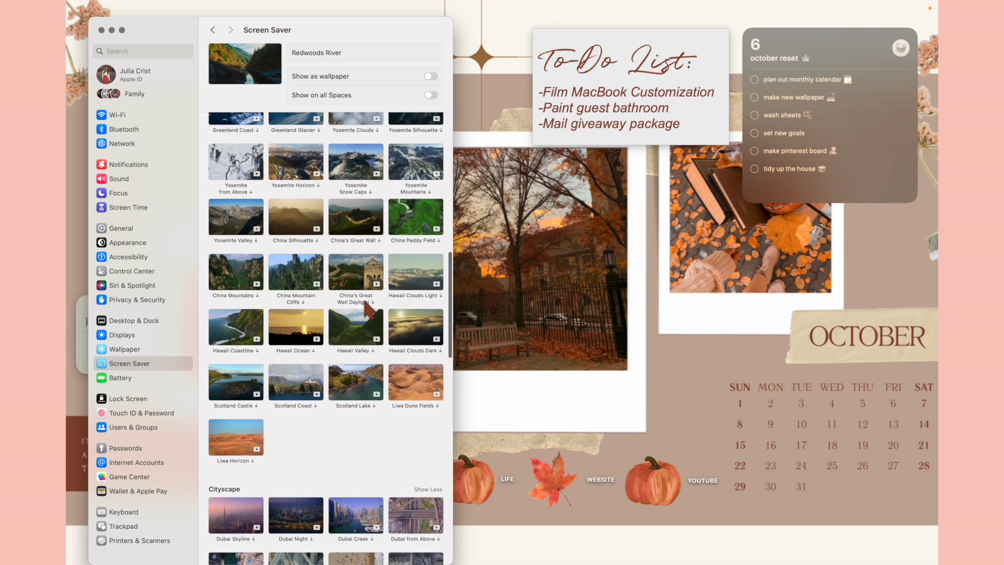
scroll(330, 338, "up", 8)
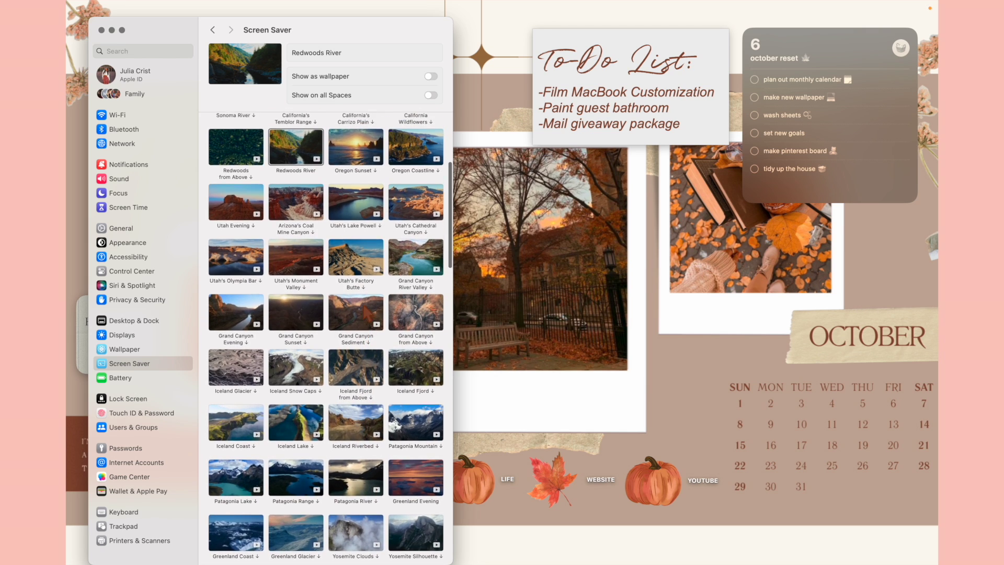
Step: Close the Screen Saver settings and move all open windows aside to reveal the desktop
left_click(303, 349)
key("super+w")
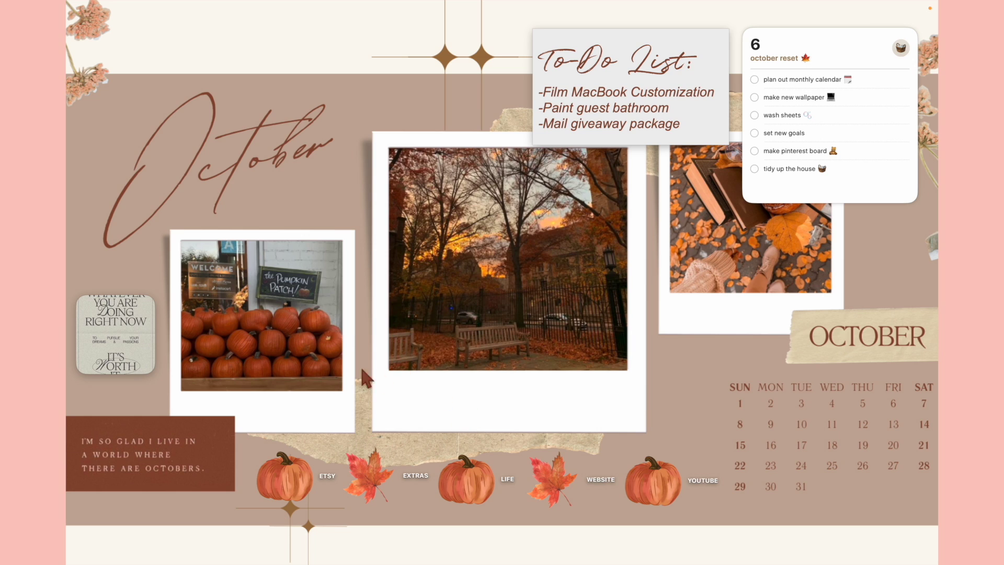
key("F11")
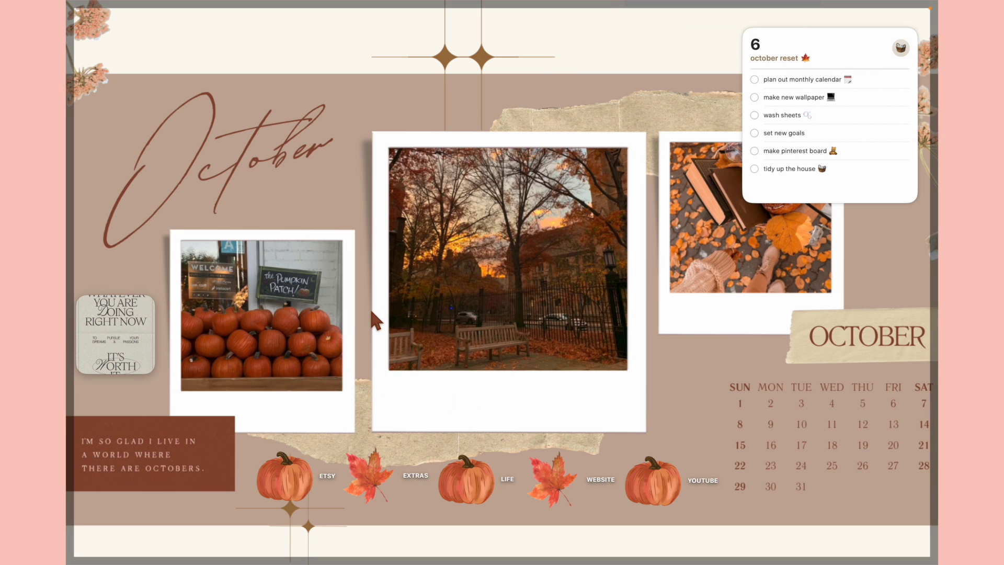
Step: Open the desktop view options and set the icon size to 108×108 and the text size to 11
key("super+j")
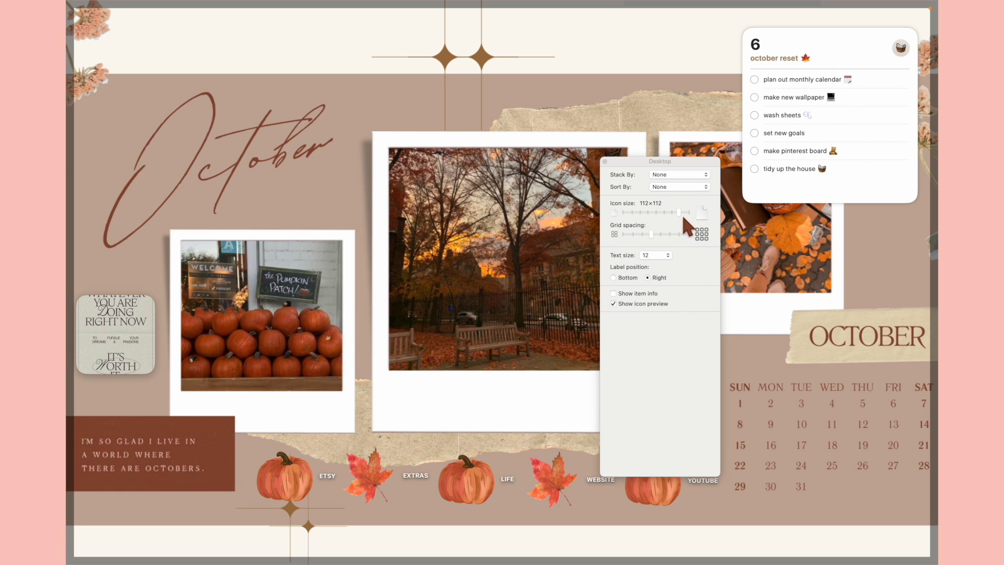
mouse_move(680, 212)
left_mouse_down()
mouse_move(668, 215)
mouse_move(680, 216)
left_mouse_up()
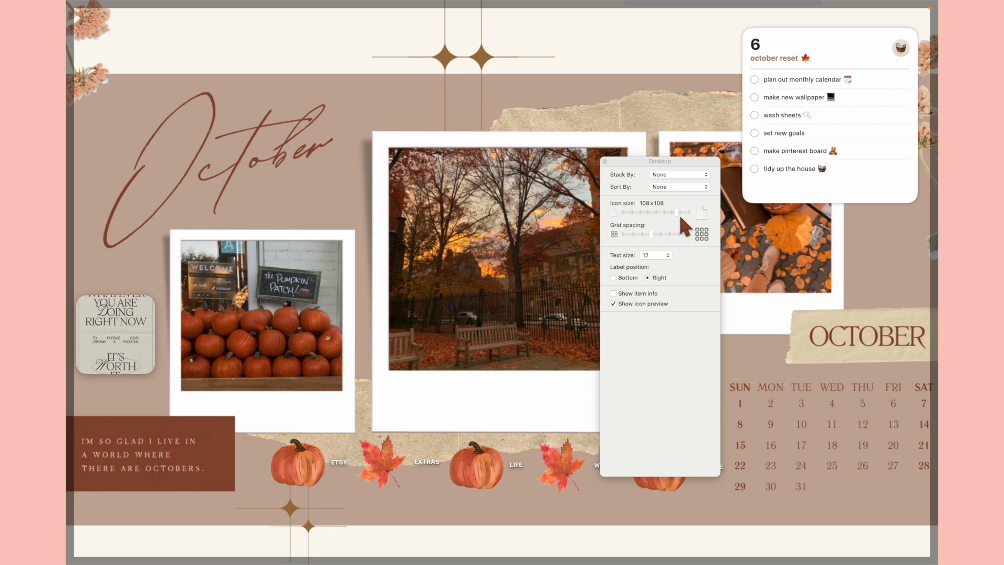
left_click(658, 256)
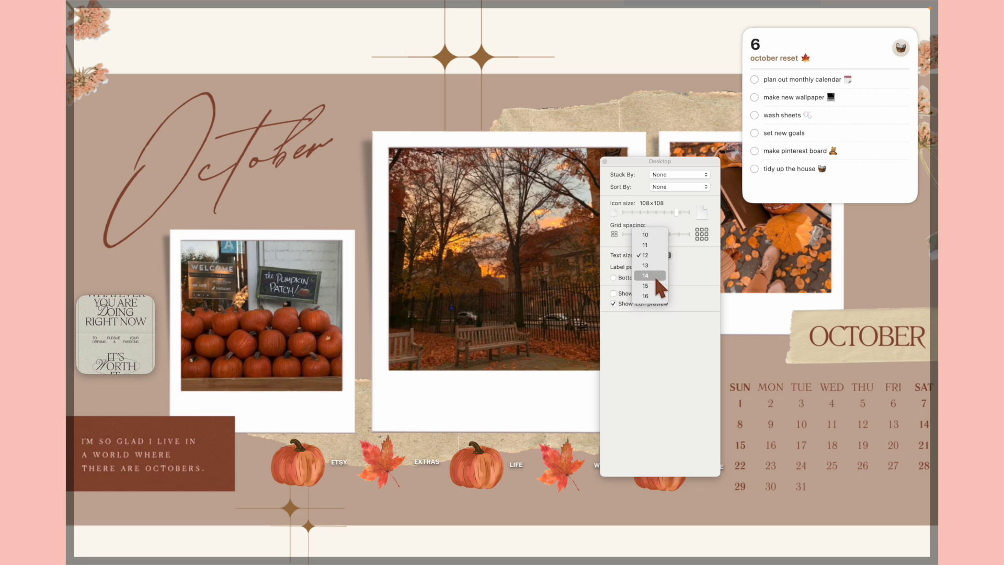
left_click(657, 285)
left_click(657, 255)
left_click(650, 213)
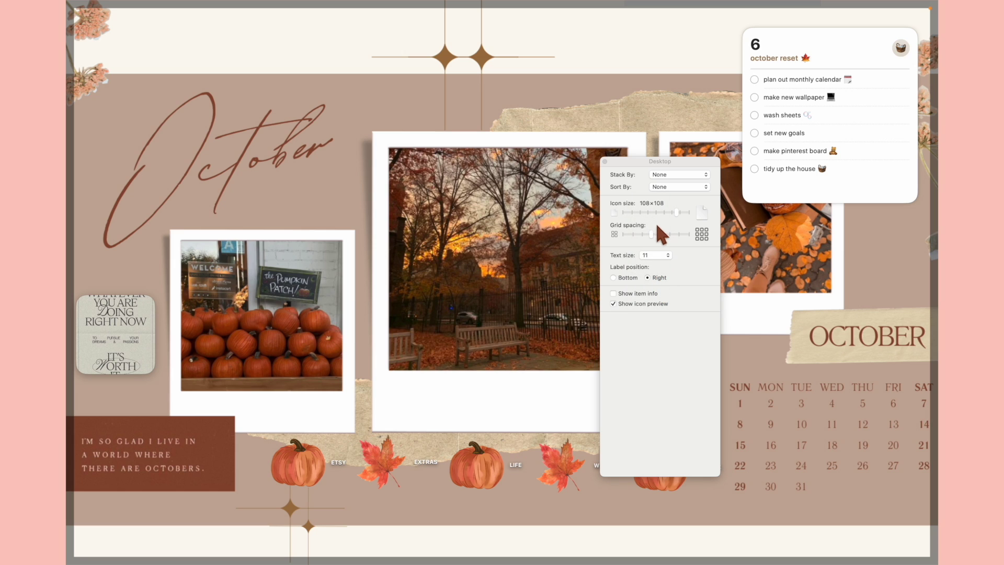
Step: Try the Bottom label position for the desktop icons and return the labels to Right
left_click(614, 278)
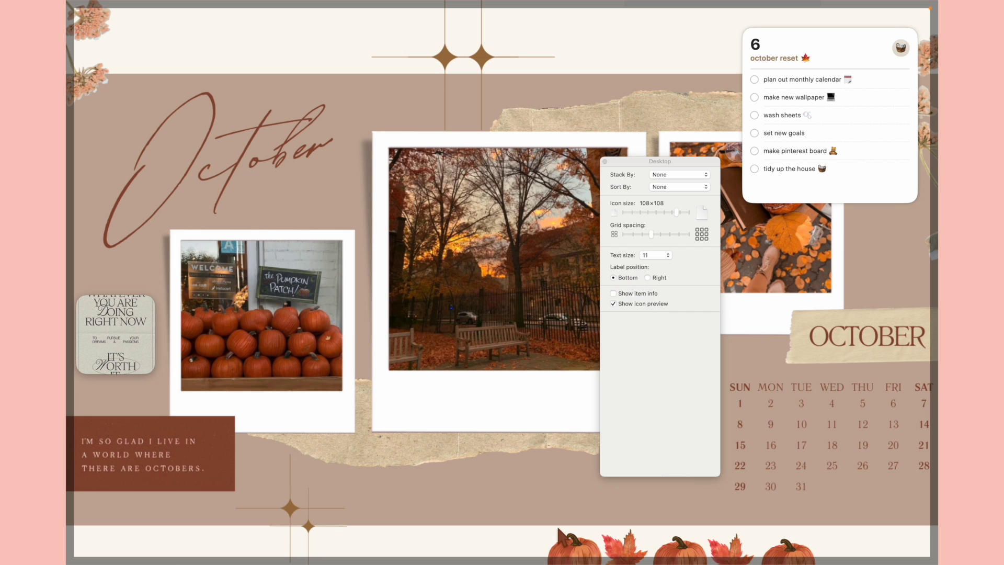
key("super+a")
left_click_drag(815, 540, 582, 416)
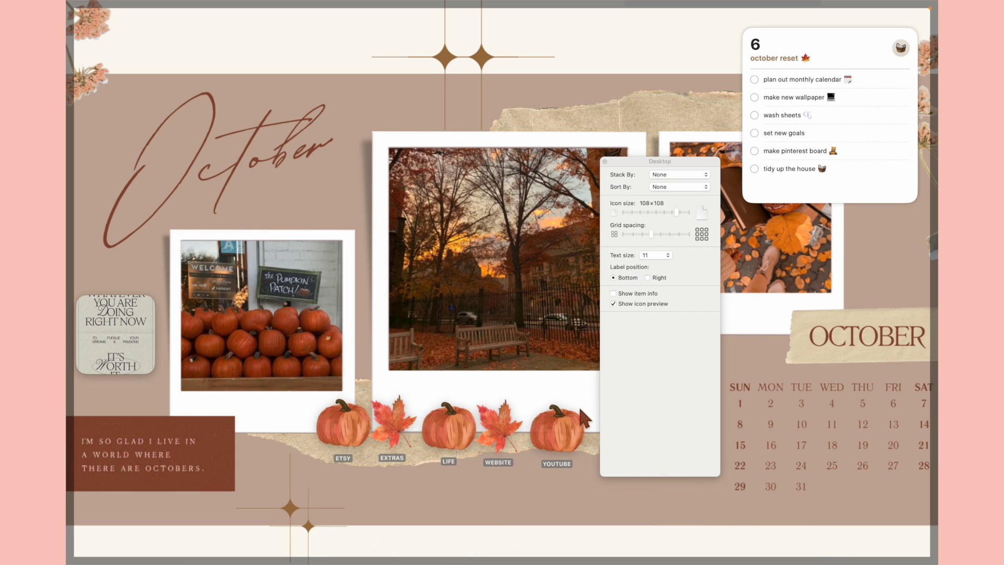
left_click(648, 277)
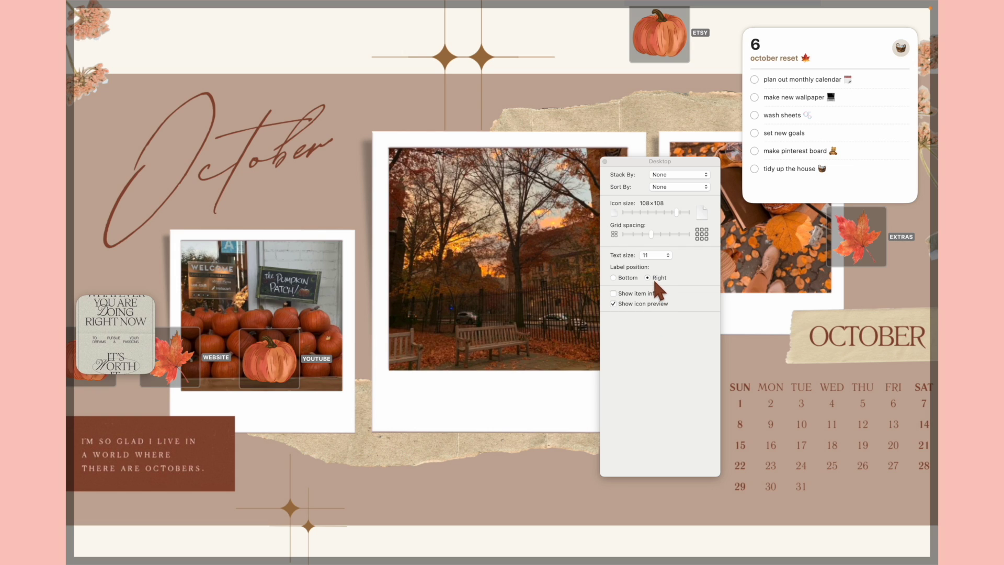
left_click(614, 277)
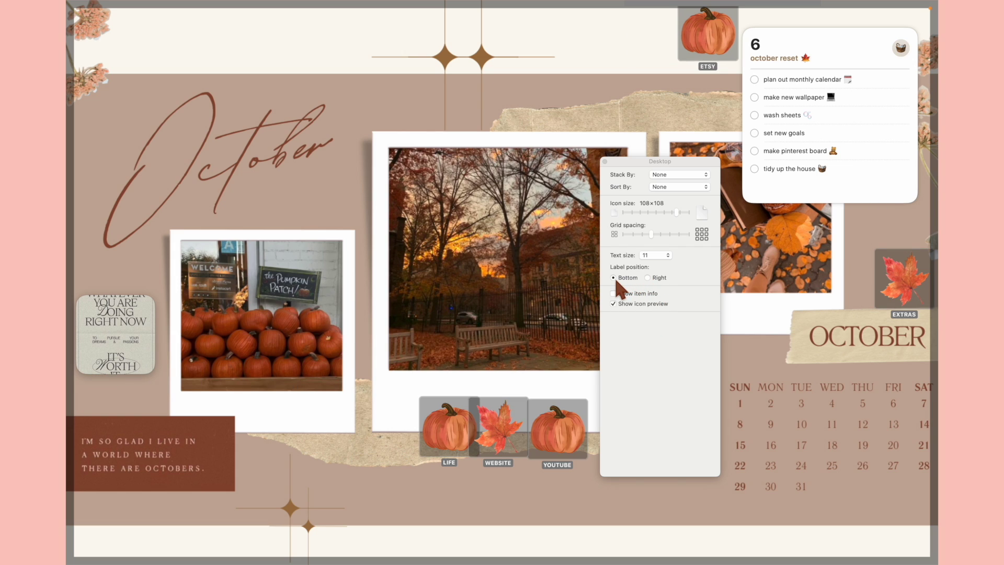
left_click(648, 278)
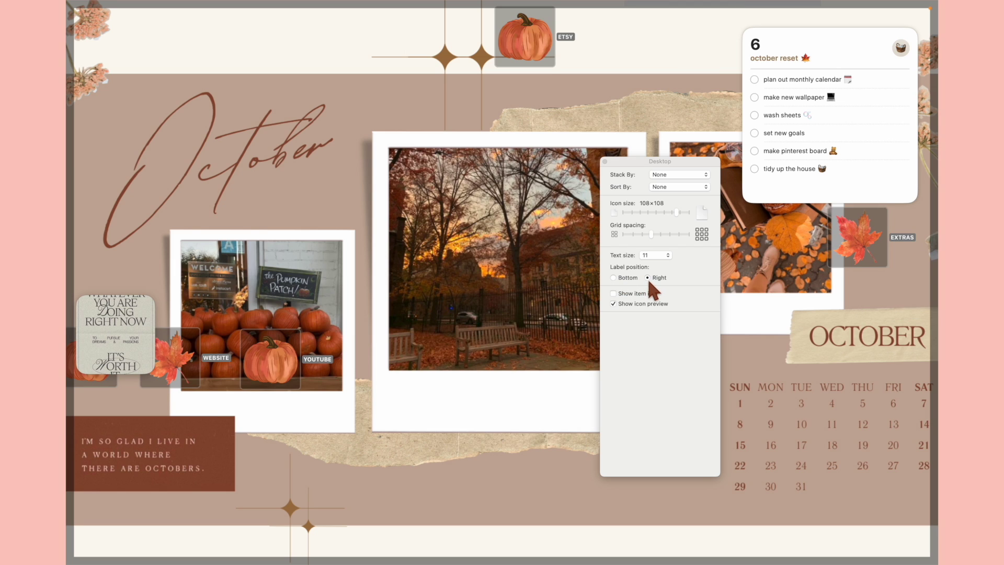
Step: Move the scattered folder icons together into a row below the wallpaper's photos and close the desktop view options
left_click(290, 412)
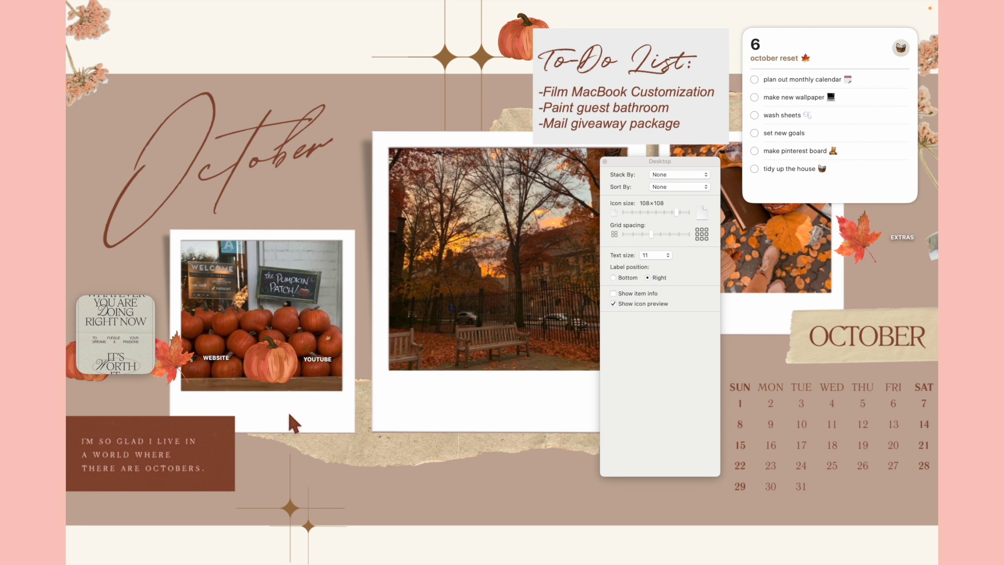
left_click_drag(334, 419, 84, 335)
left_click_drag(177, 384, 374, 468)
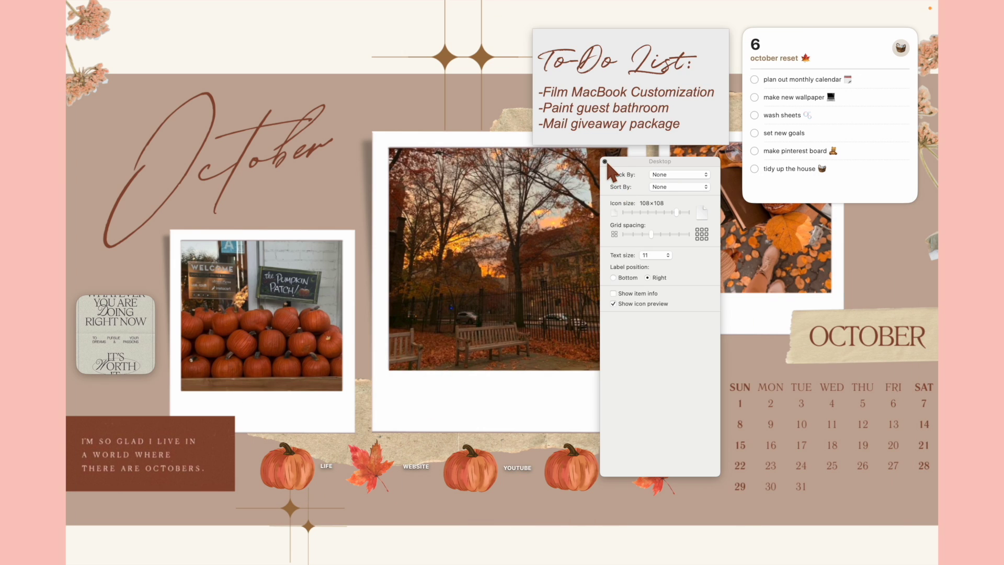
left_click(605, 161)
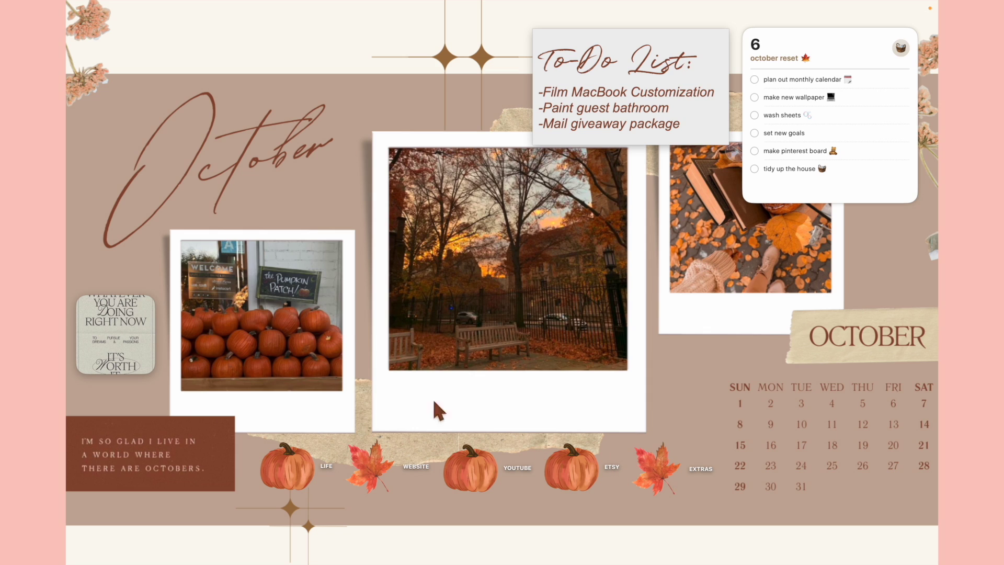
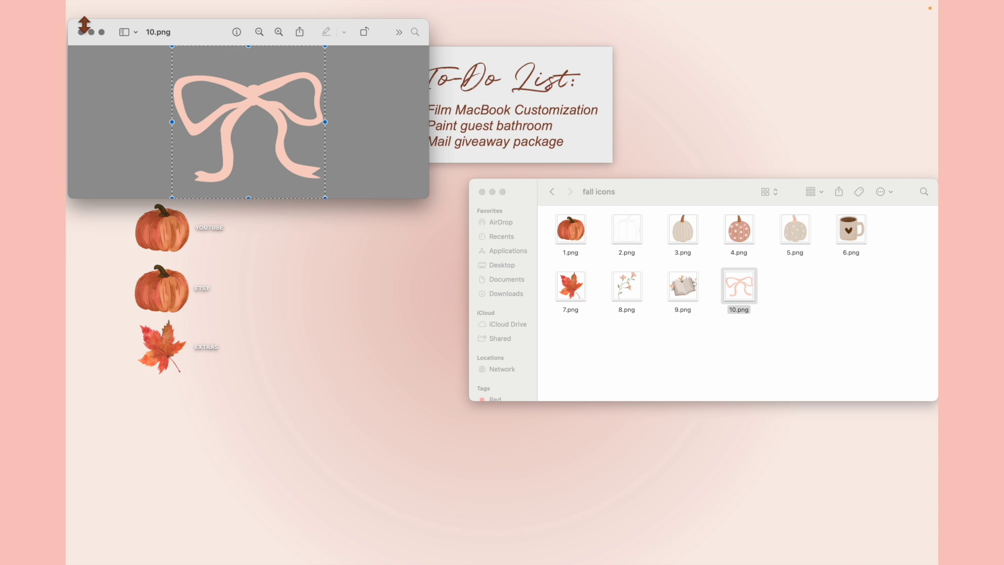
Step: Close the preview of 10.png and paste the copied bow image as the LIFE folder's icon in its info window
left_click(80, 32)
right_click(166, 108)
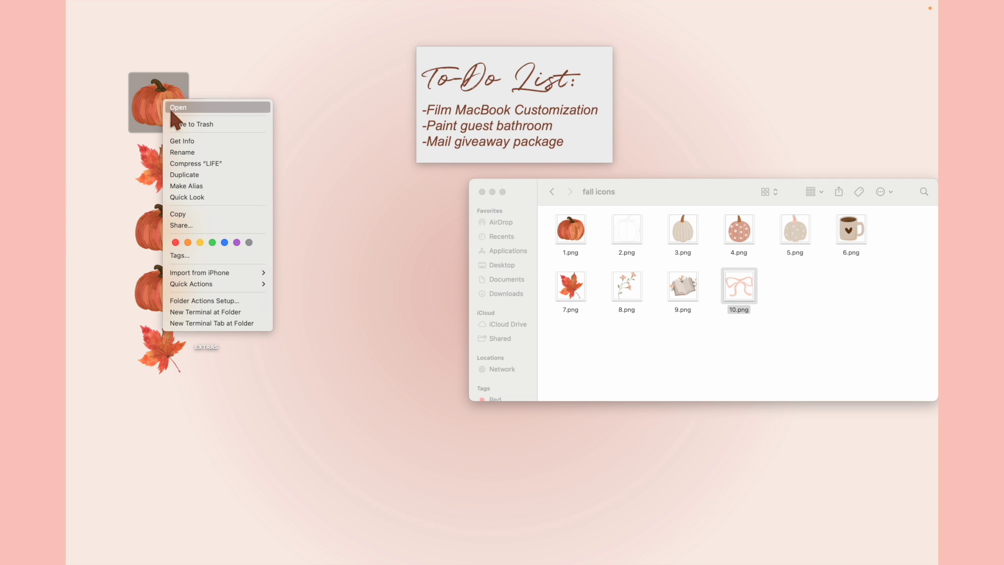
left_click(182, 136)
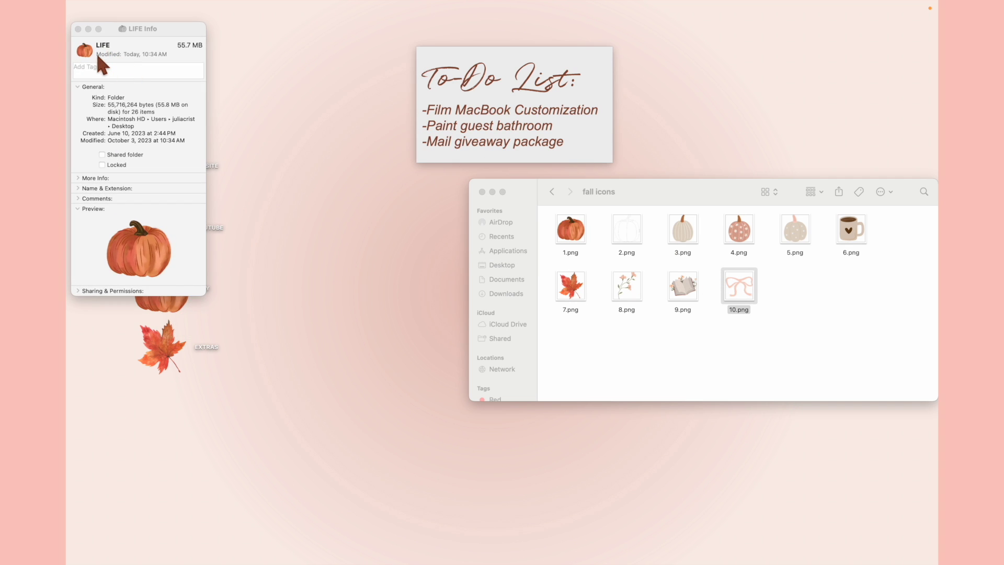
left_click(85, 51)
key("super+v")
key("super+w")
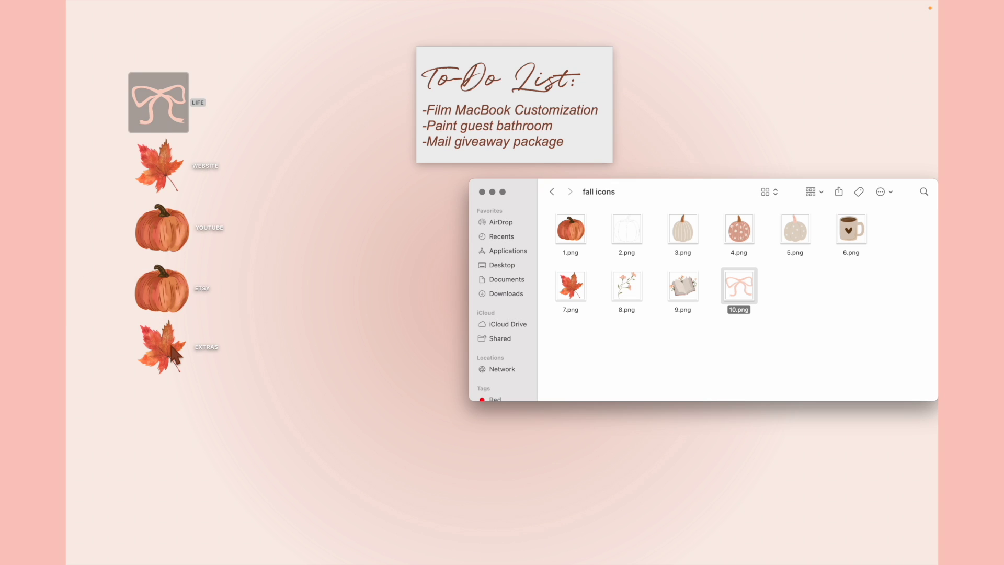
Step: Paste the bow image as the ETSY folder's icon and open the flower image 8.png from the fall icons folder
right_click(168, 295)
left_click(184, 323)
left_click(85, 49)
key("super+v")
key("super+w")
right_click(636, 287)
left_click(661, 328)
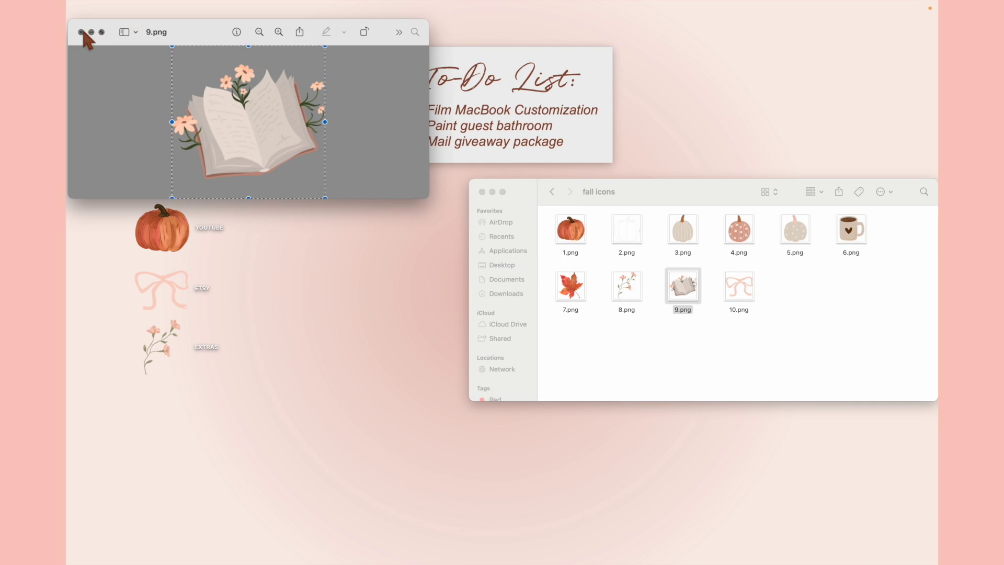
Step: Paste the copied book image from 9.png as the YOUTUBE folder's icon and close the fall icons folder
left_click(81, 32)
right_click(146, 231)
left_click(203, 309)
left_click(97, 42)
key("super+v")
key("super+w")
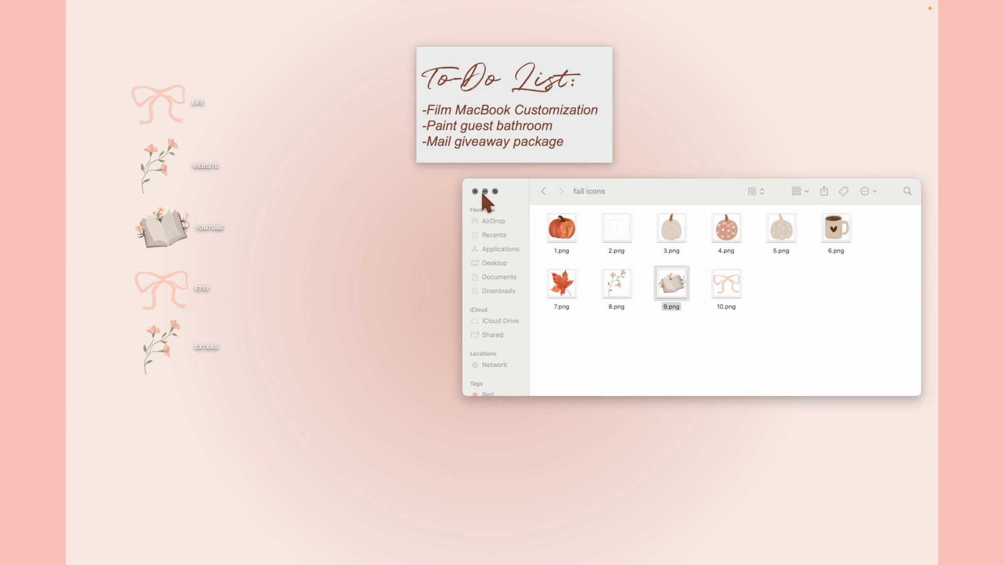
left_click(477, 195)
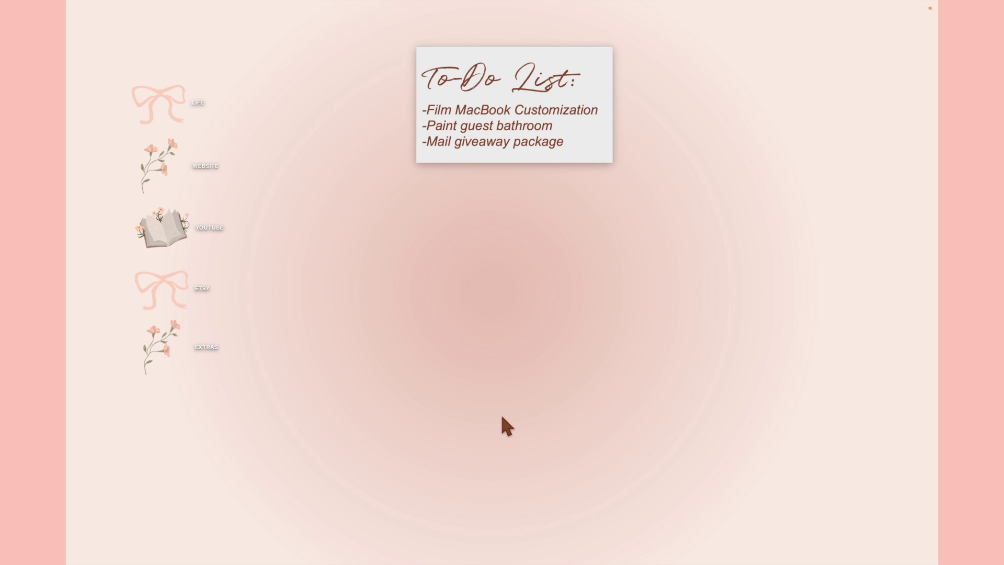
Step: Select the To-Do List sticky note's text and open the text color picker from the font settings, clear of the note
left_click_drag(581, 146, 421, 74)
left_click(202, 10)
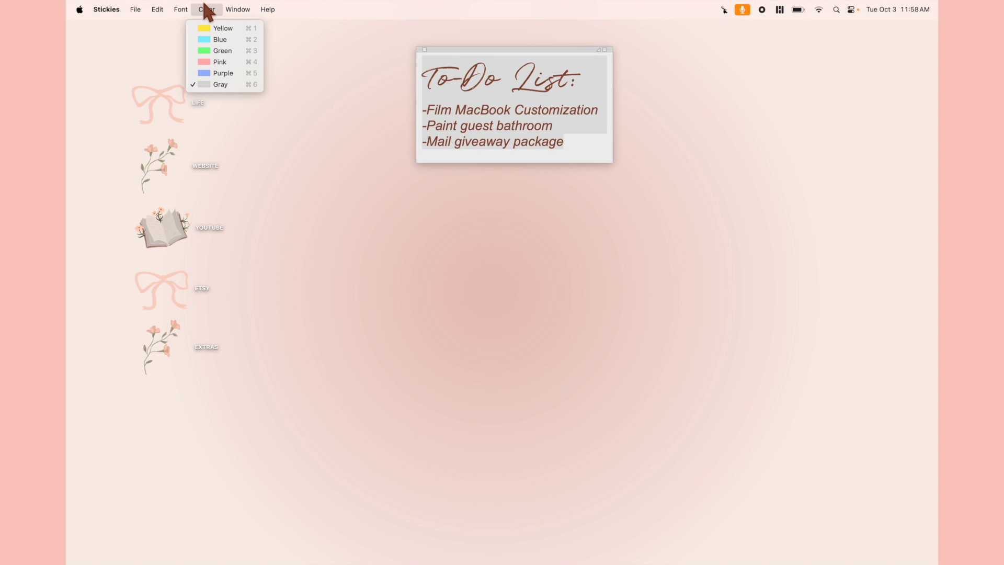
left_click(182, 10)
left_click(181, 11)
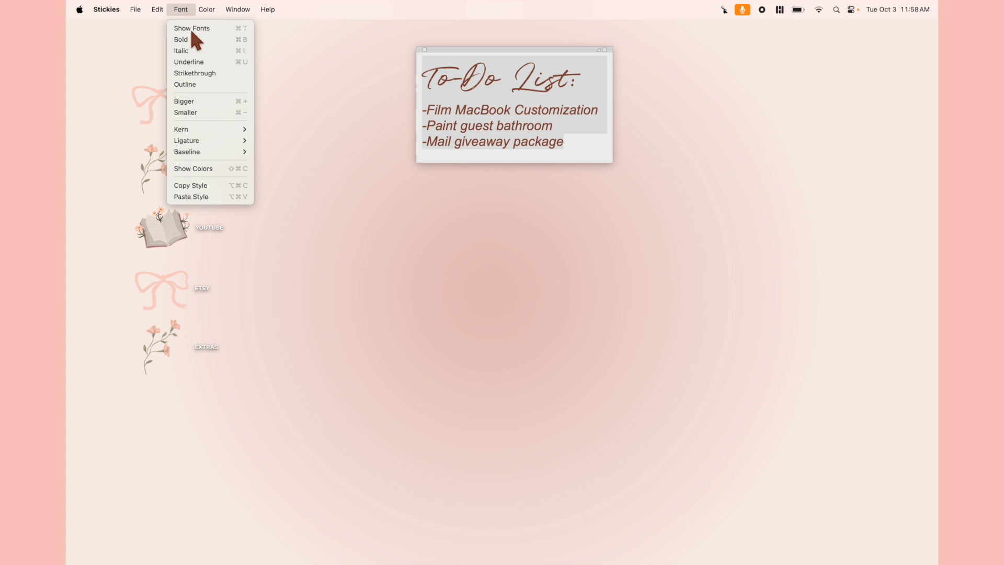
left_click(189, 27)
left_click(762, 365)
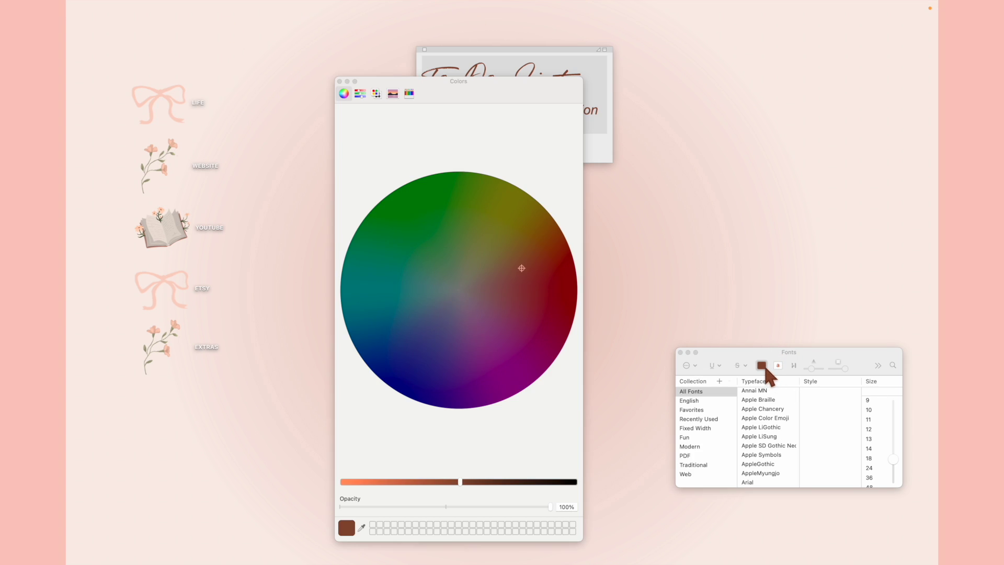
left_click_drag(495, 99, 392, 99)
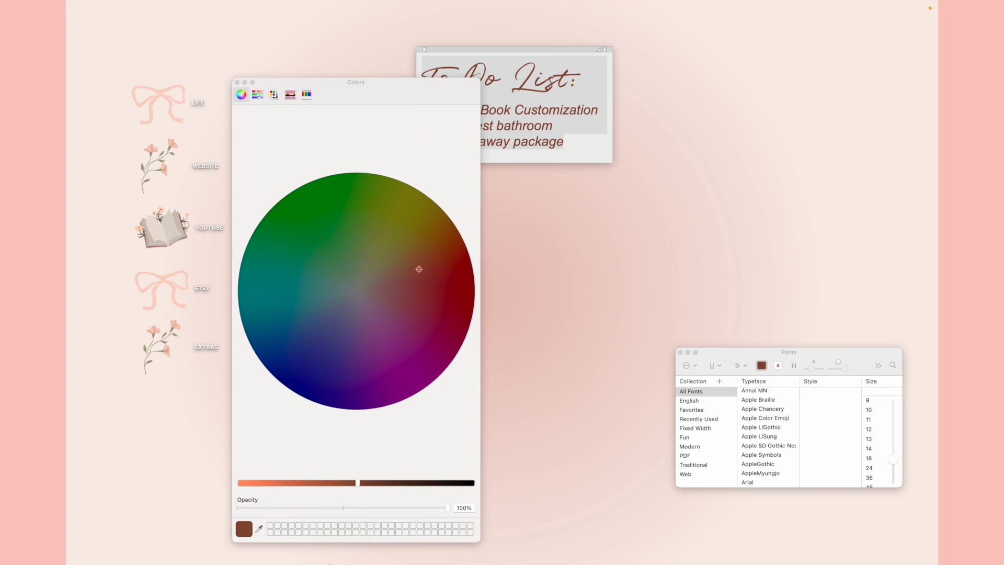
Step: Sample the bow icon's pink for the note text, replace it with the WEBSITE flower stem's muted green, and close the color picker
left_click(260, 528)
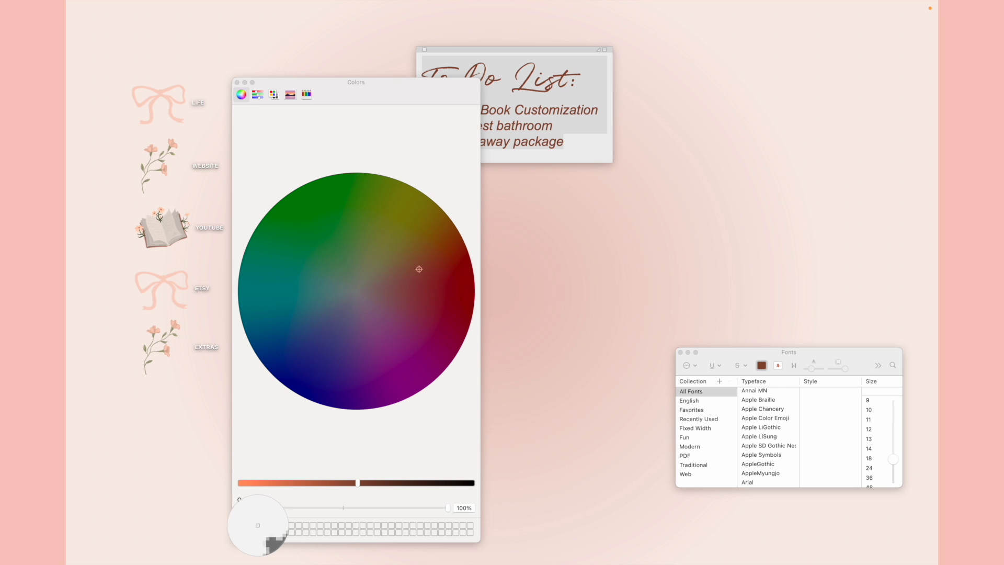
left_click(170, 283)
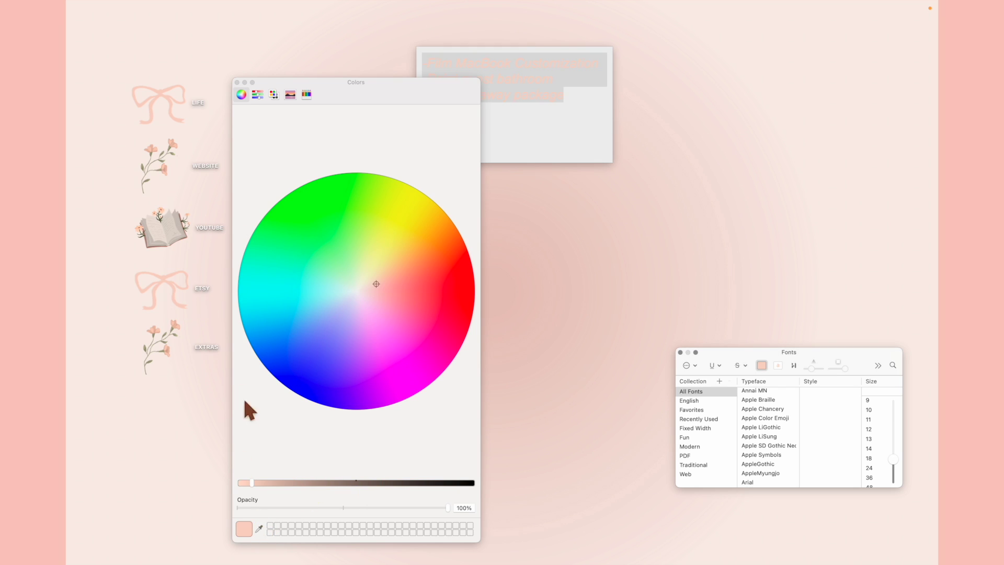
left_click(260, 530)
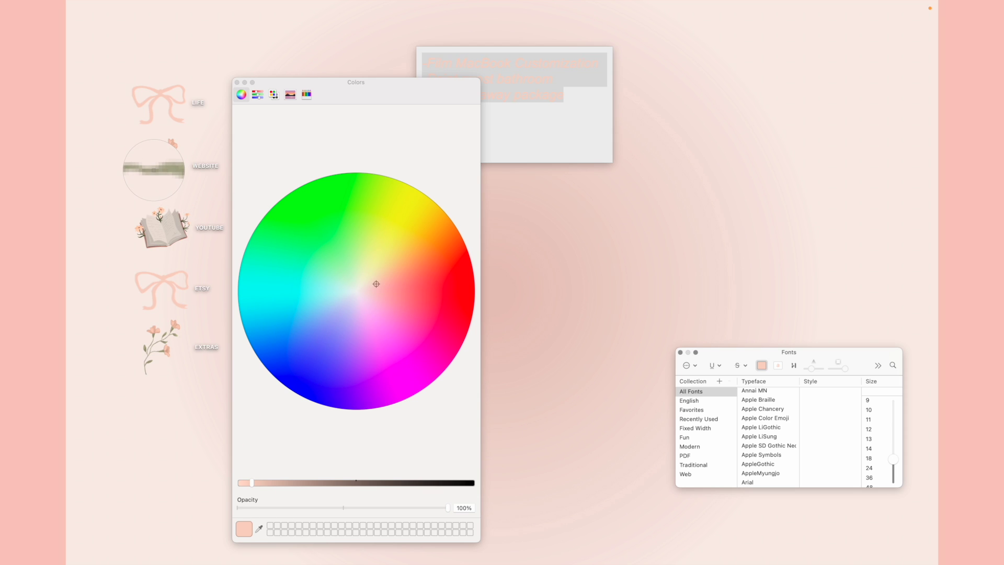
left_click(154, 173)
left_click(236, 83)
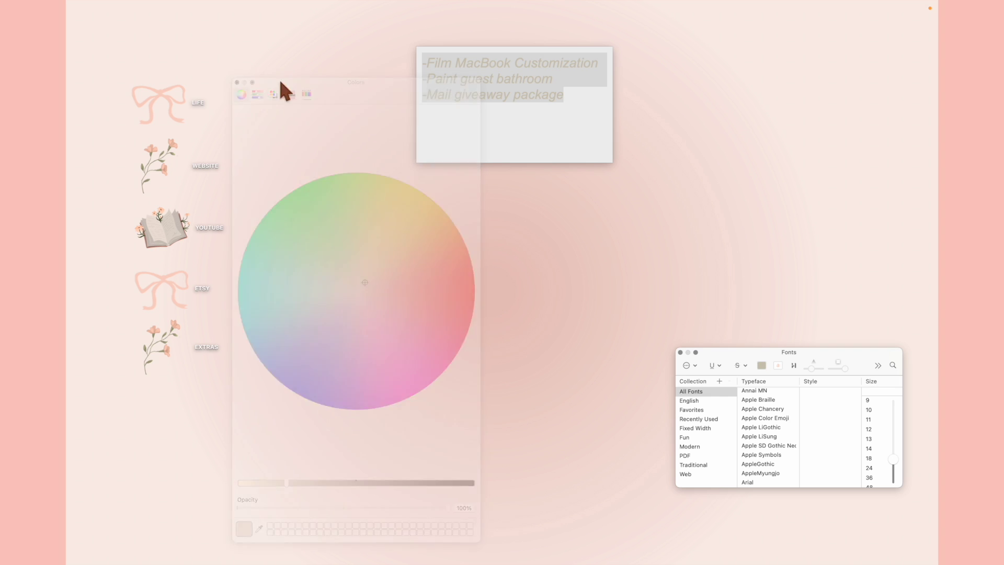
left_click(548, 122)
scroll(535, 143, "up", 3)
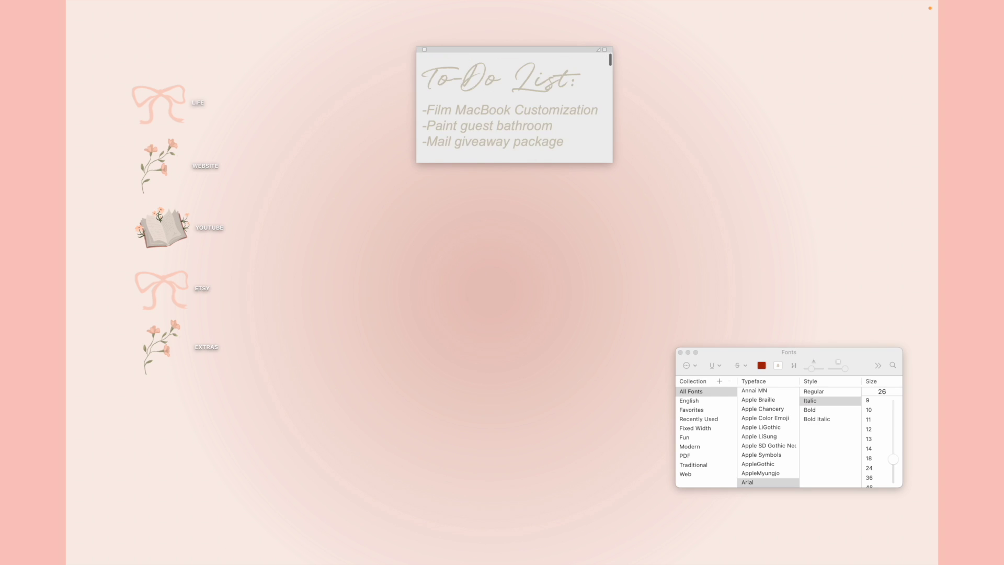
left_click(528, 178)
left_click(523, 421)
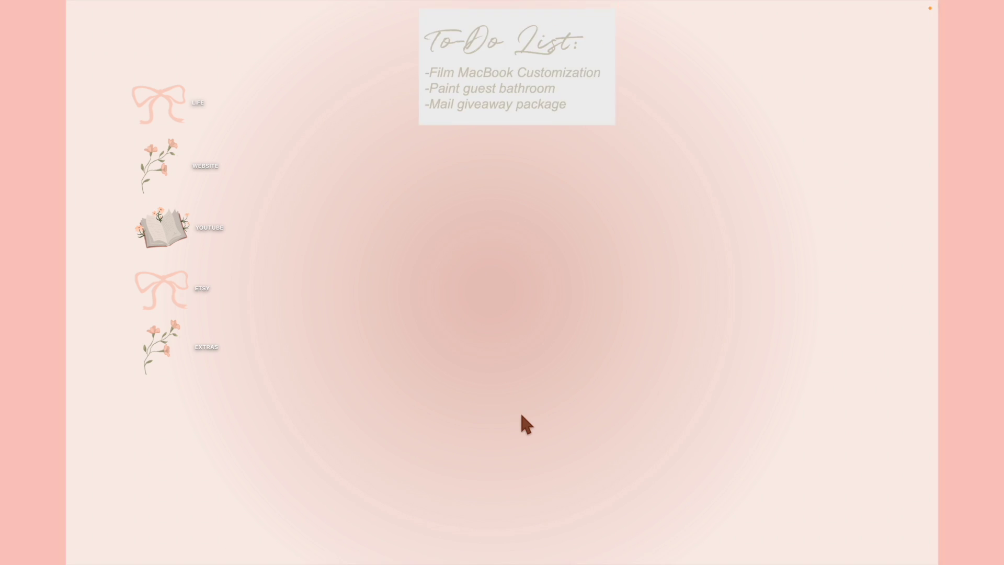
left_click(517, 322)
left_click(410, 304)
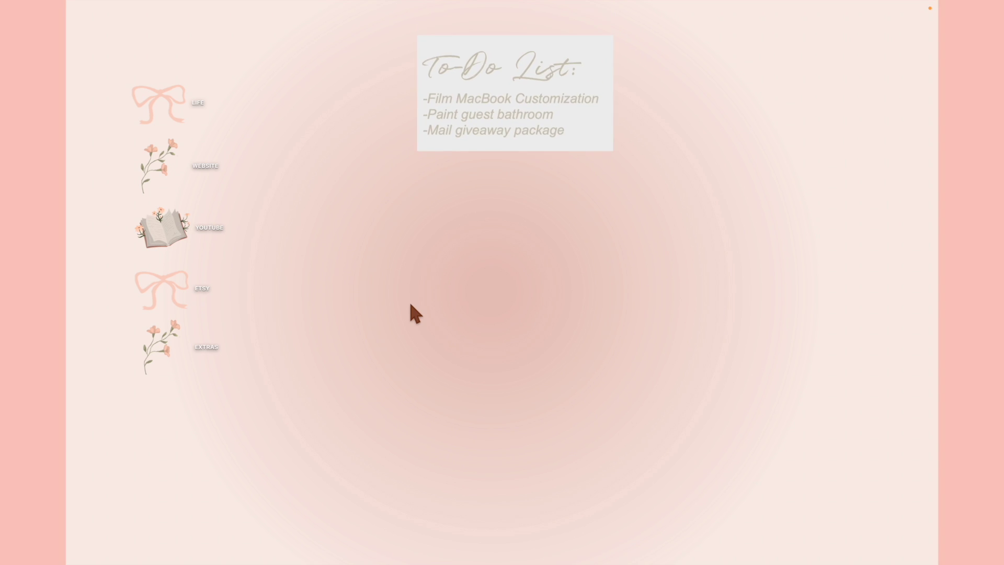
left_click(472, 273)
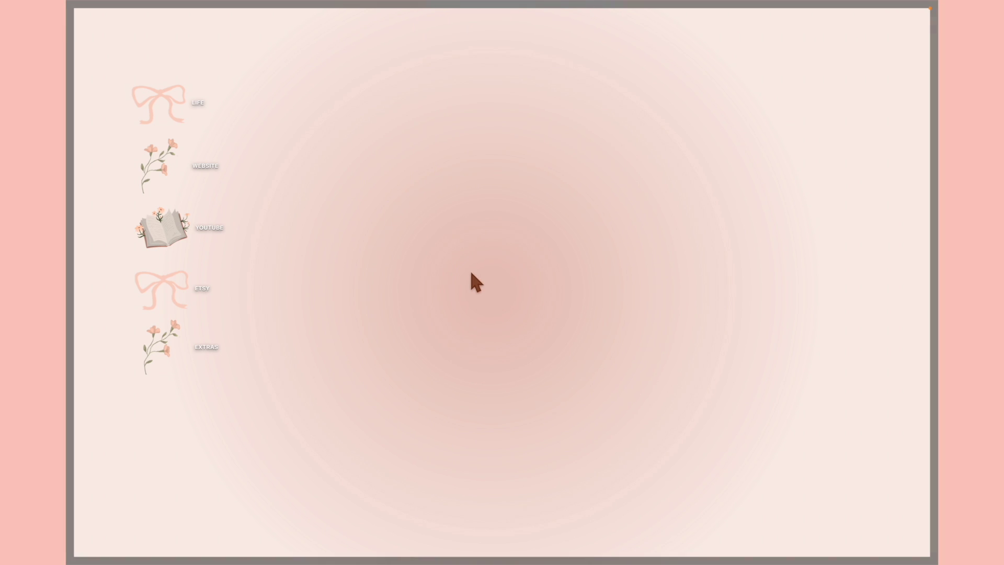
left_click(470, 273)
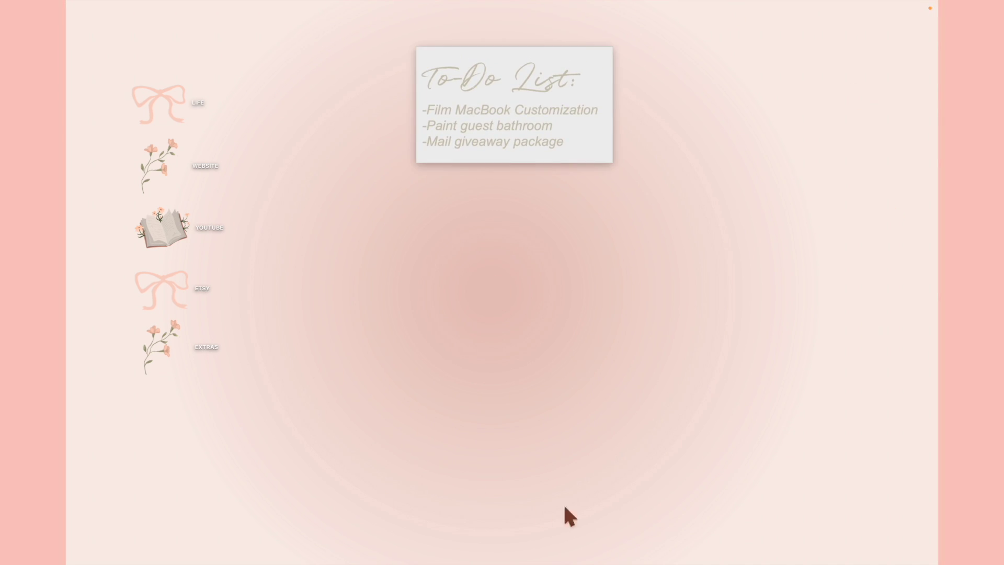
Step: Open the pointer outline color picker in the Accessibility display settings, with the settings window moved clear of the desktop icons
mouse_move(518, 558)
left_click(469, 543)
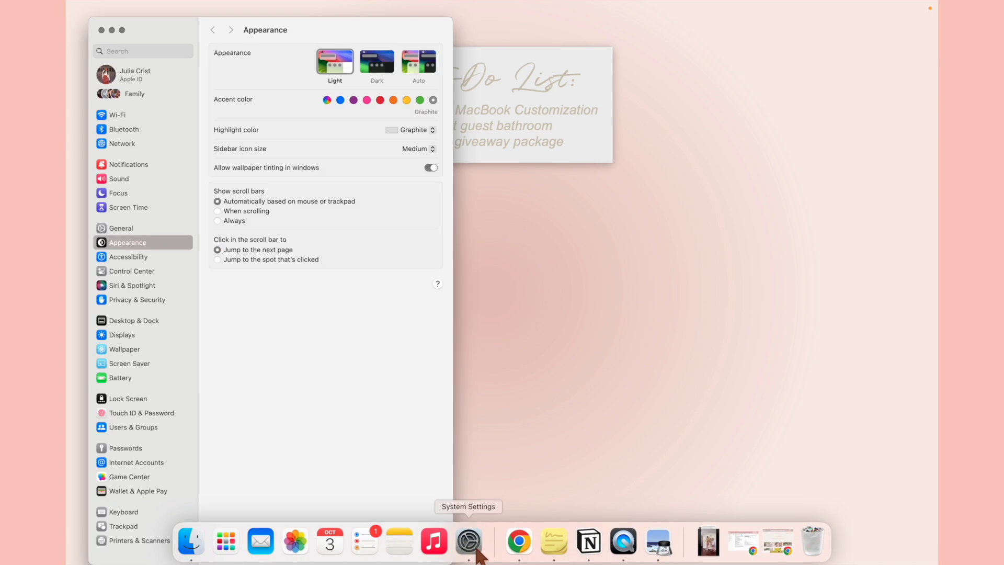
left_click(143, 257)
left_click(271, 113)
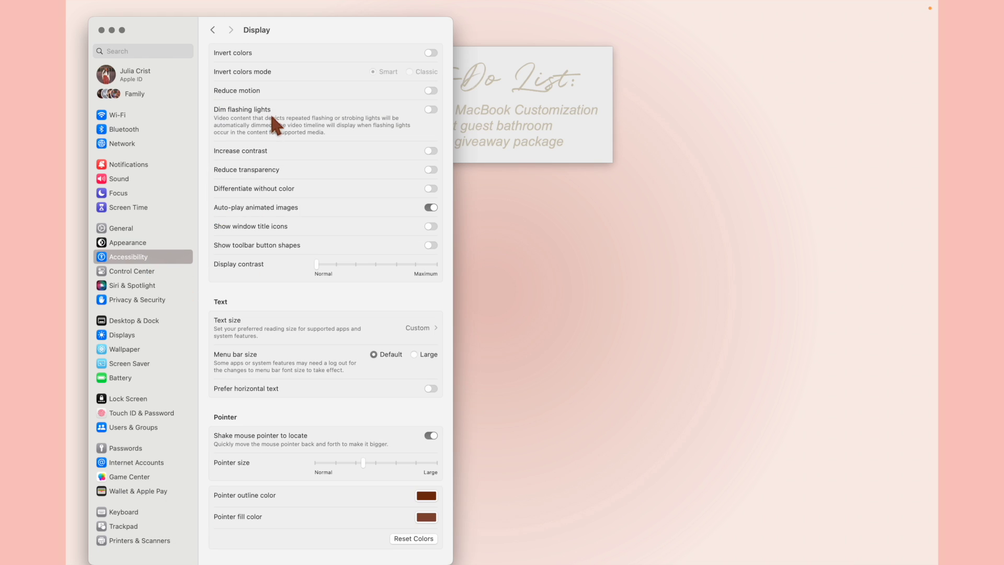
scroll(307, 343, "down", 5)
left_click_drag(339, 23, 607, 25)
left_click(694, 356)
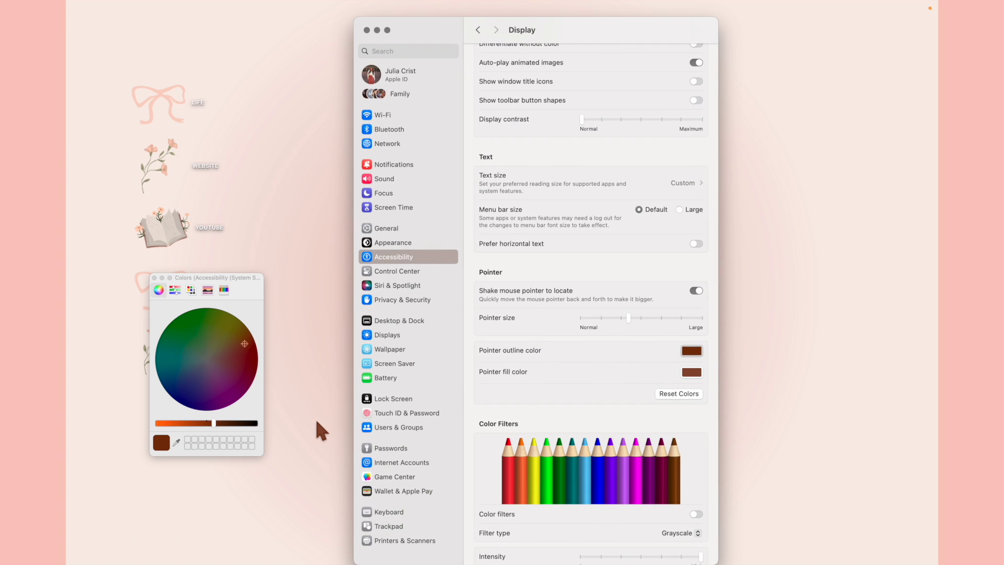
Step: Set the pointer fill to the bow icon's pink and the pointer outline to off-white, and close the color picker and System Settings
left_click(178, 440)
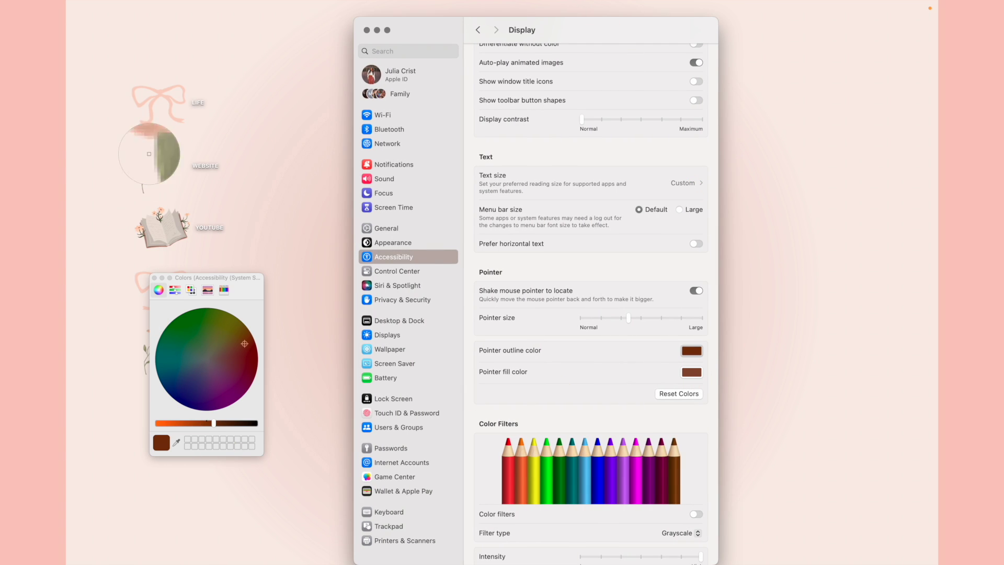
left_click(155, 121)
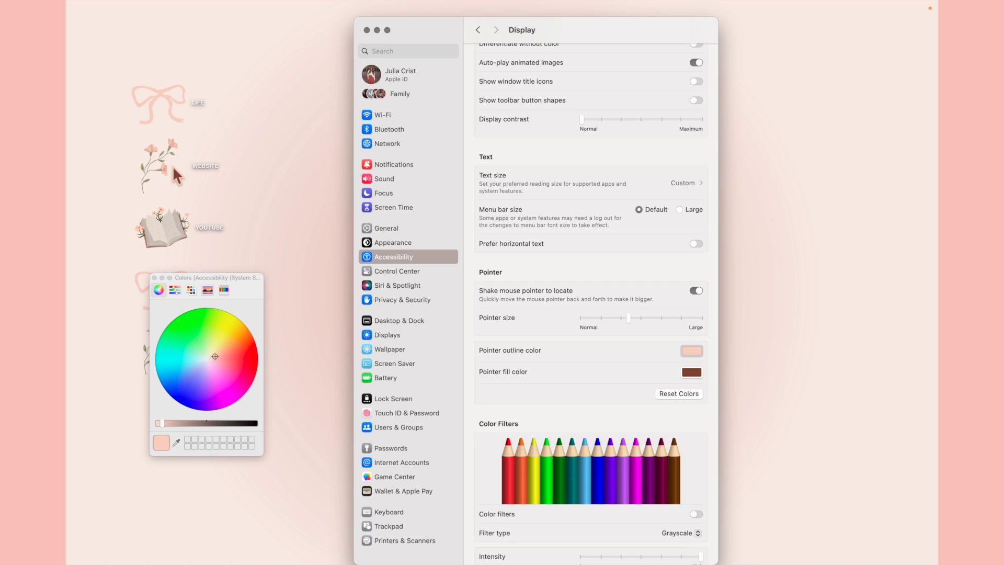
left_click(157, 284)
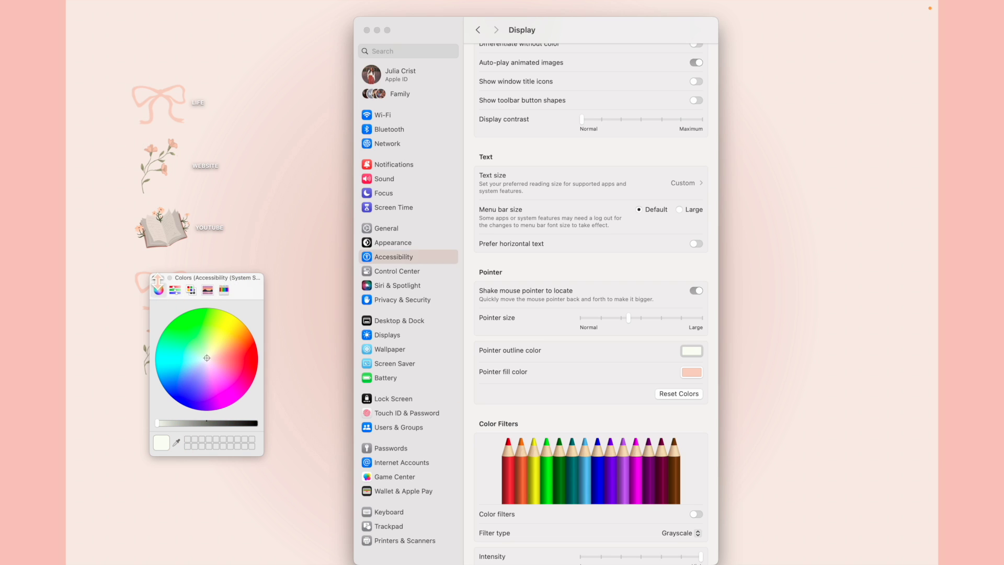
left_click(155, 279)
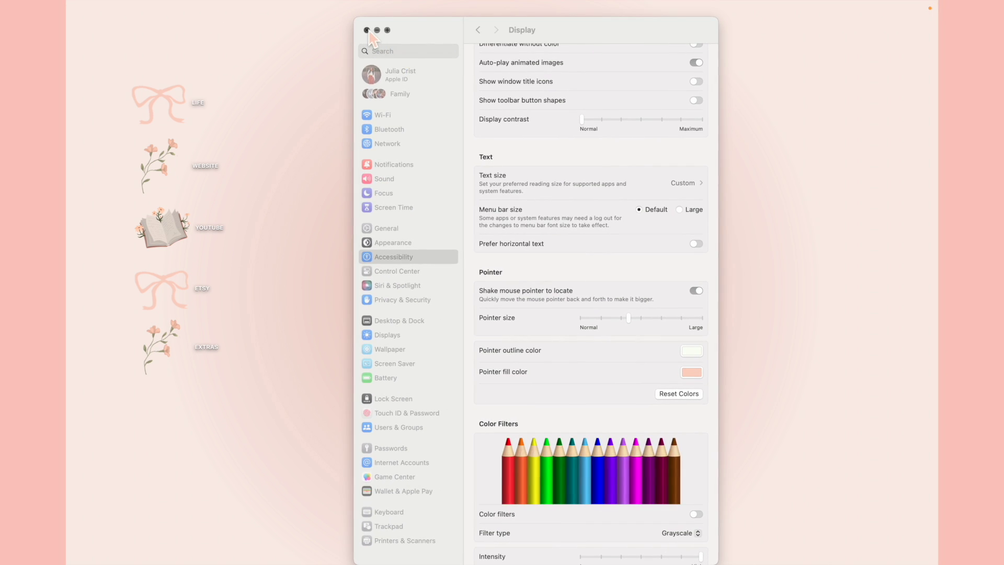
left_click(367, 30)
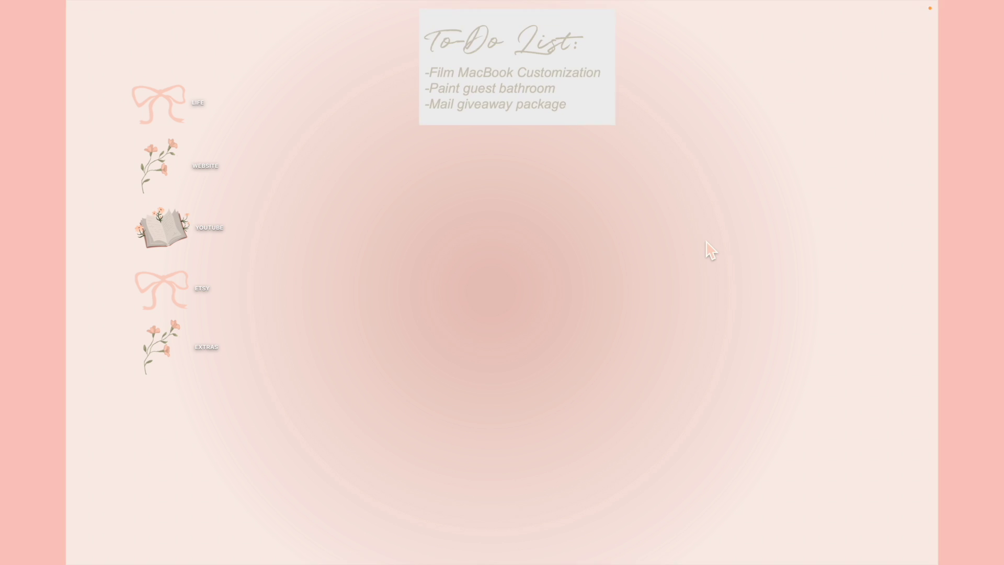
Step: Add a large Photos widget to the desktop directly below the clock widget
left_click(780, 8)
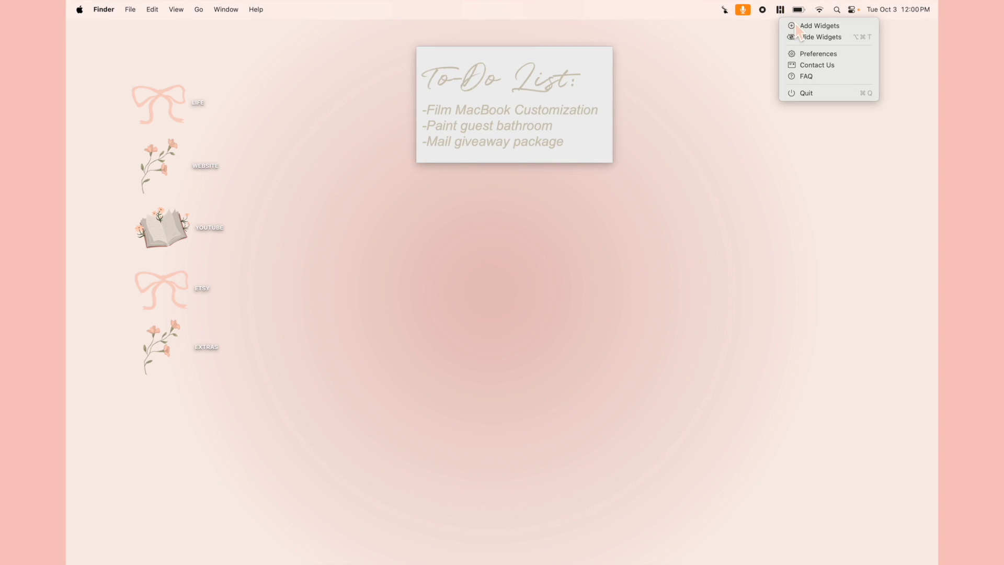
left_click(816, 26)
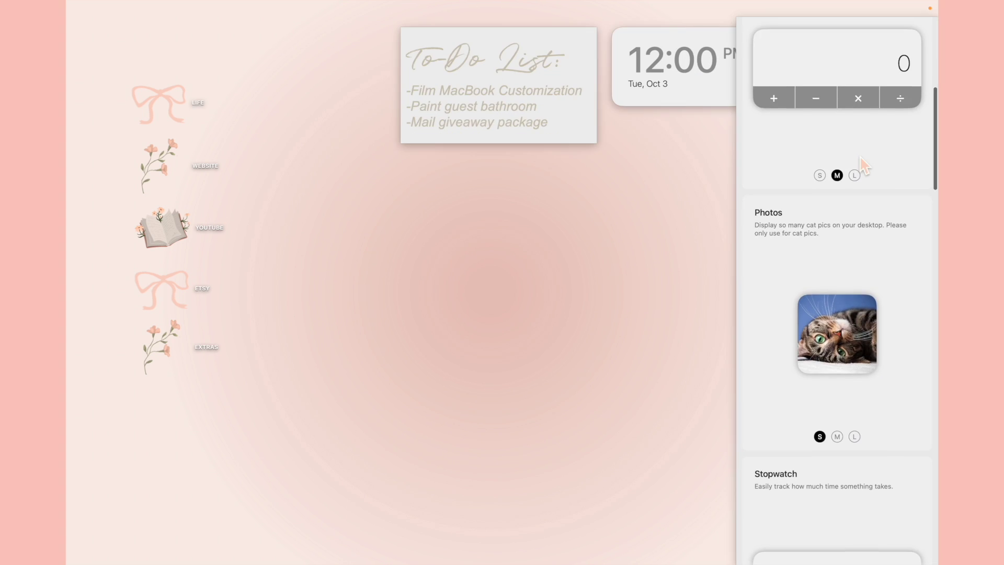
scroll(837, 209, "down", 3)
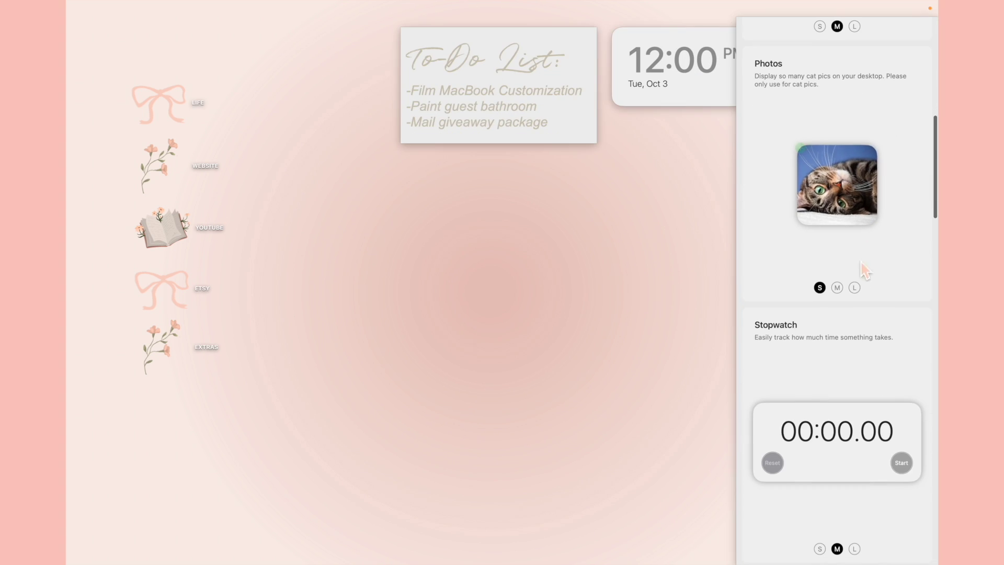
left_click(855, 288)
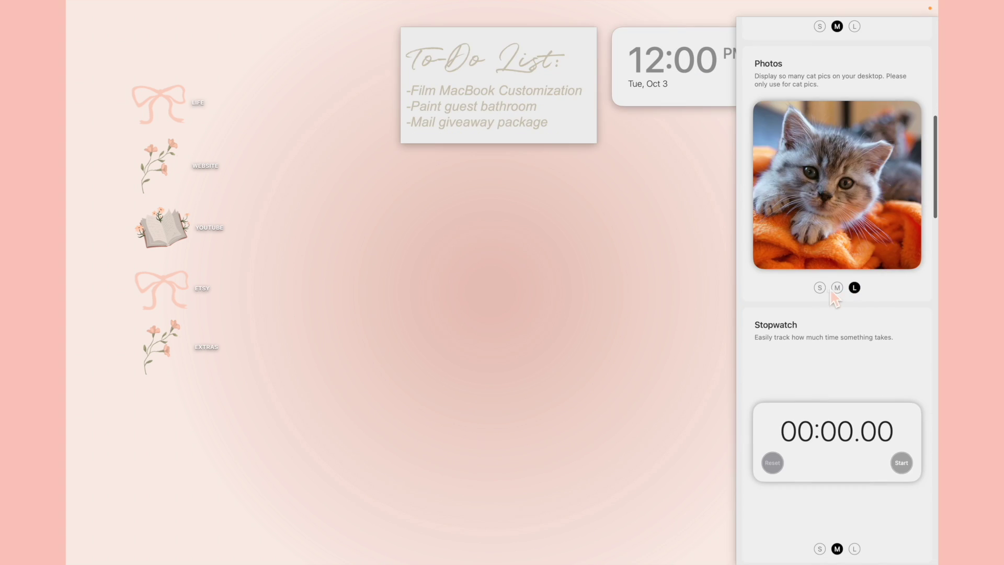
left_click(837, 289)
left_click(854, 287)
left_click_drag(837, 183, 660, 194)
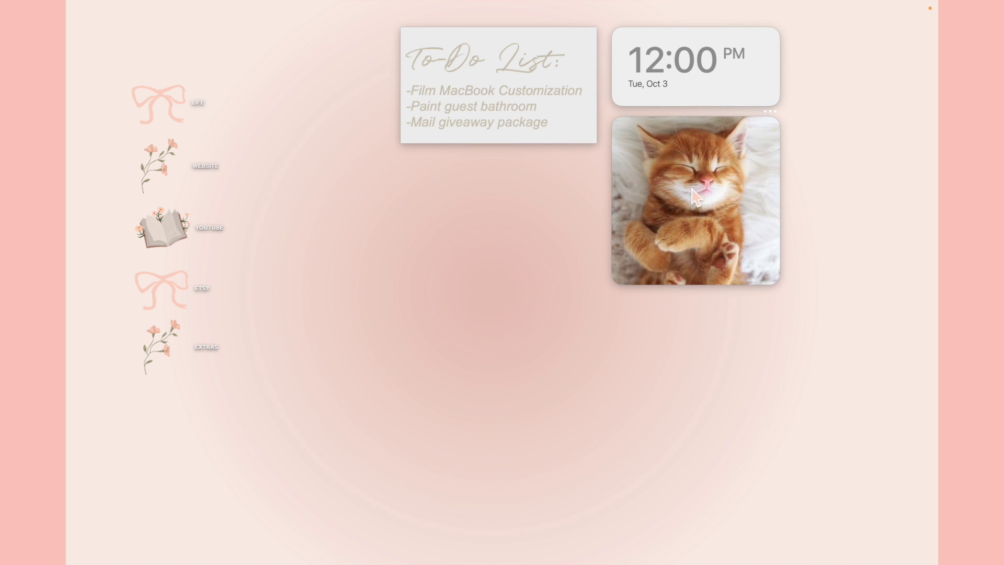
Step: Import Coquette Notebook.jpeg from the WEBSITE folder as the Photos widget's image
right_click(692, 188)
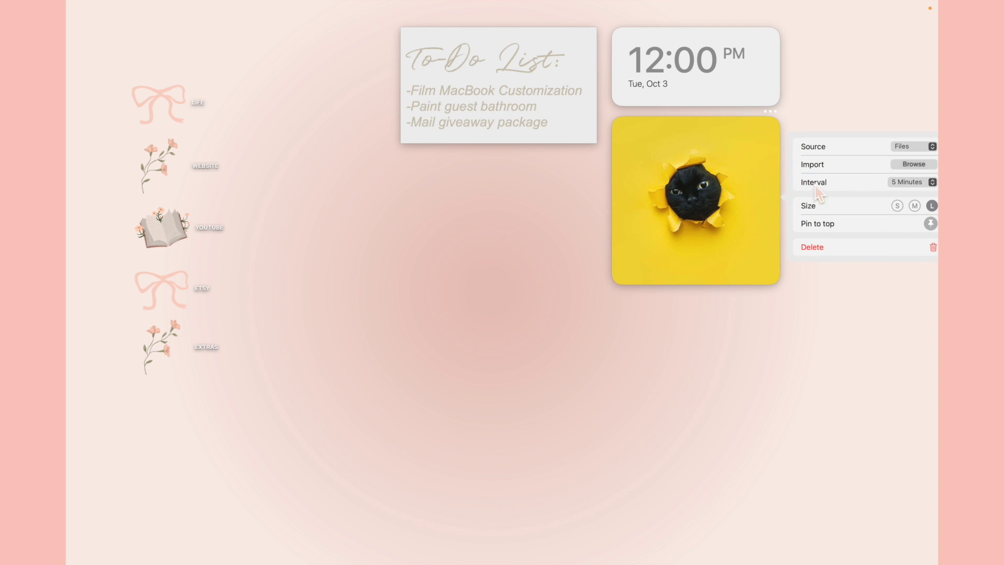
left_click(914, 164)
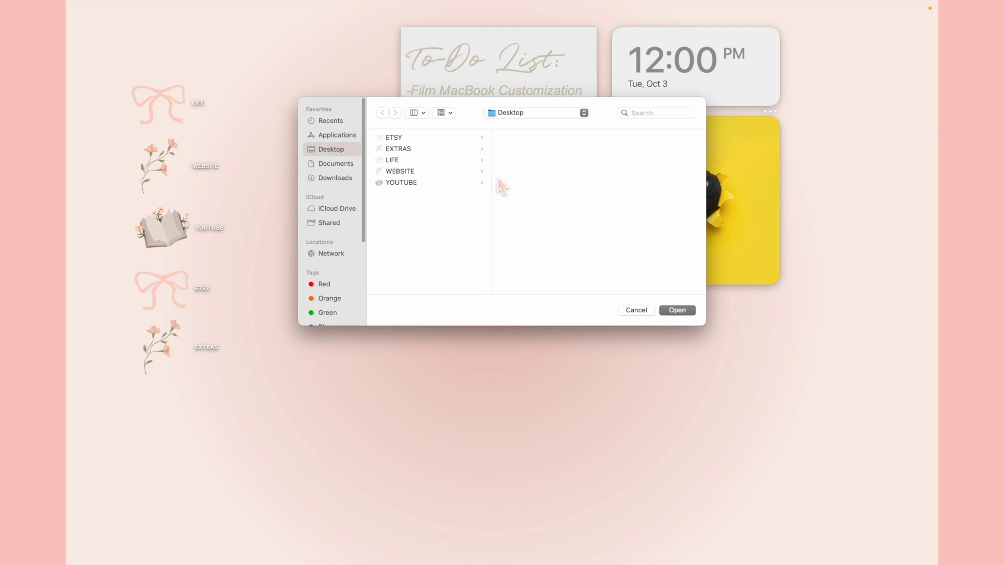
left_click(411, 171)
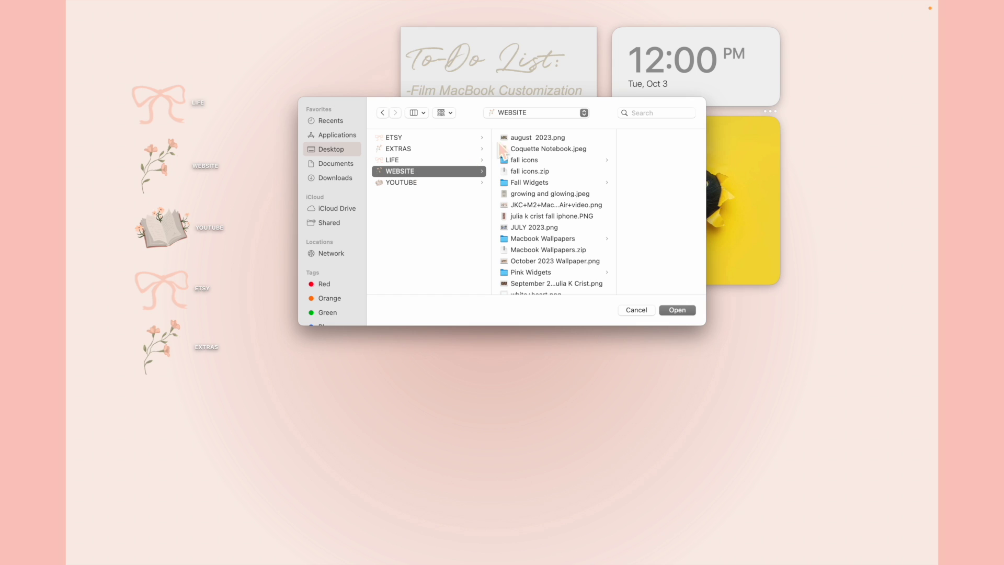
left_click(544, 149)
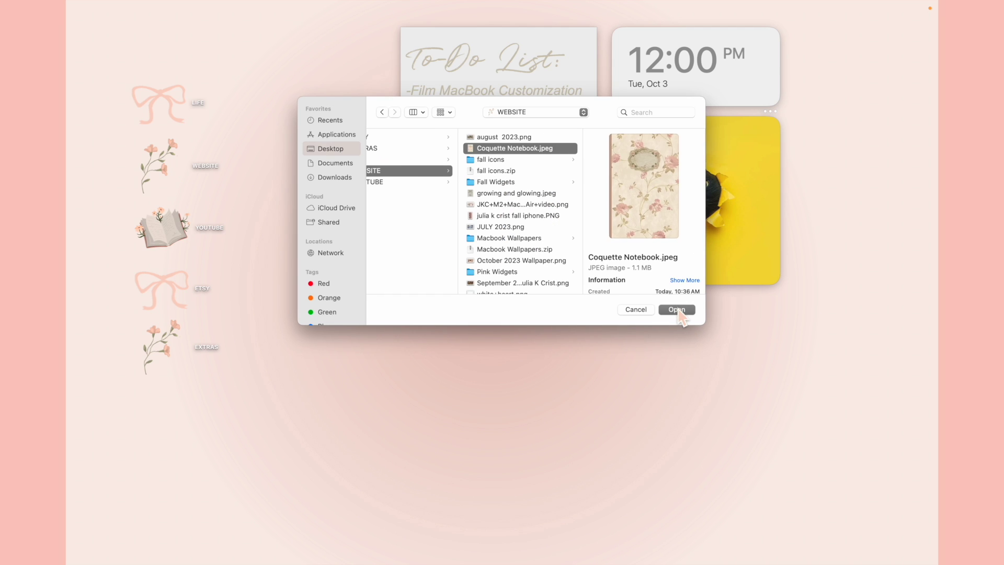
left_click(677, 310)
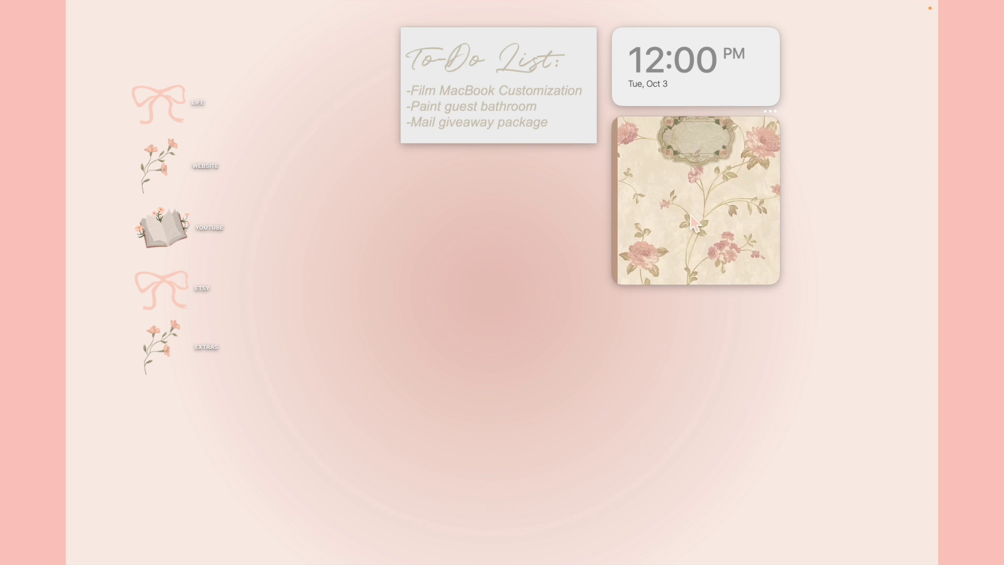
Step: Browse the remaining widgets in the gallery, including shortcuts, weather, system stats, music and calendar, and close it
left_click(800, 9)
left_click(814, 34)
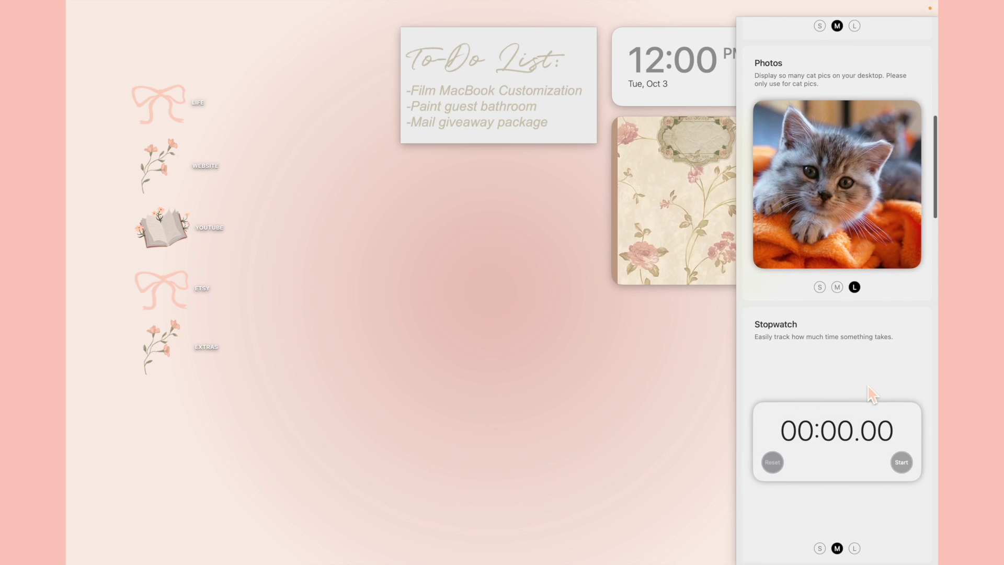
scroll(872, 395, "down", 10)
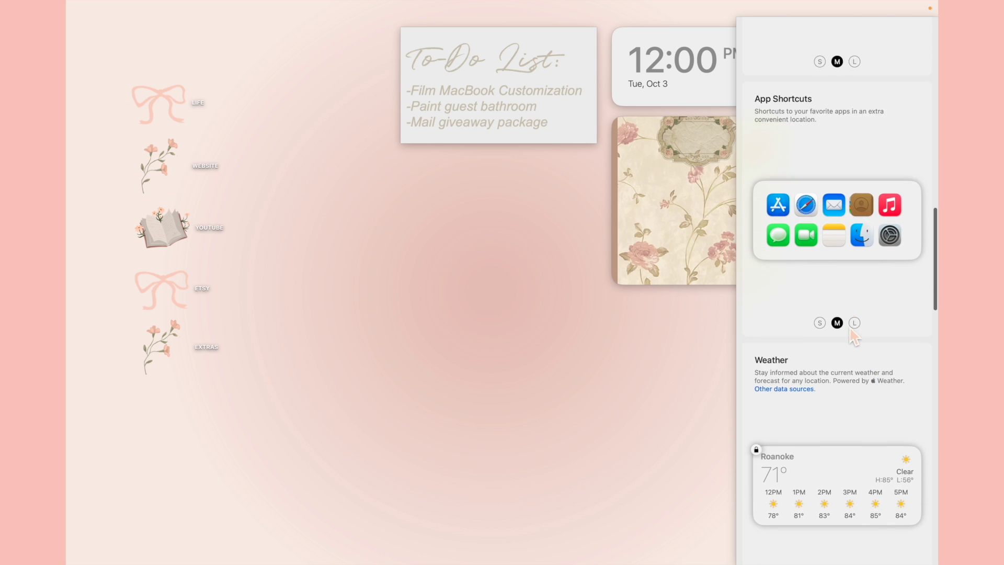
scroll(854, 337, "down", 13)
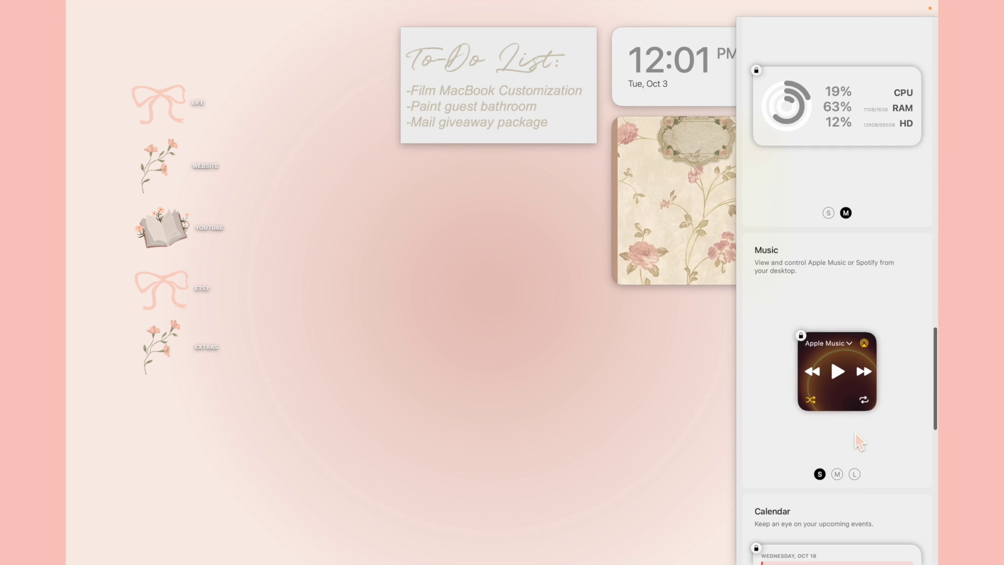
scroll(859, 441, "down", 12)
left_click(666, 406)
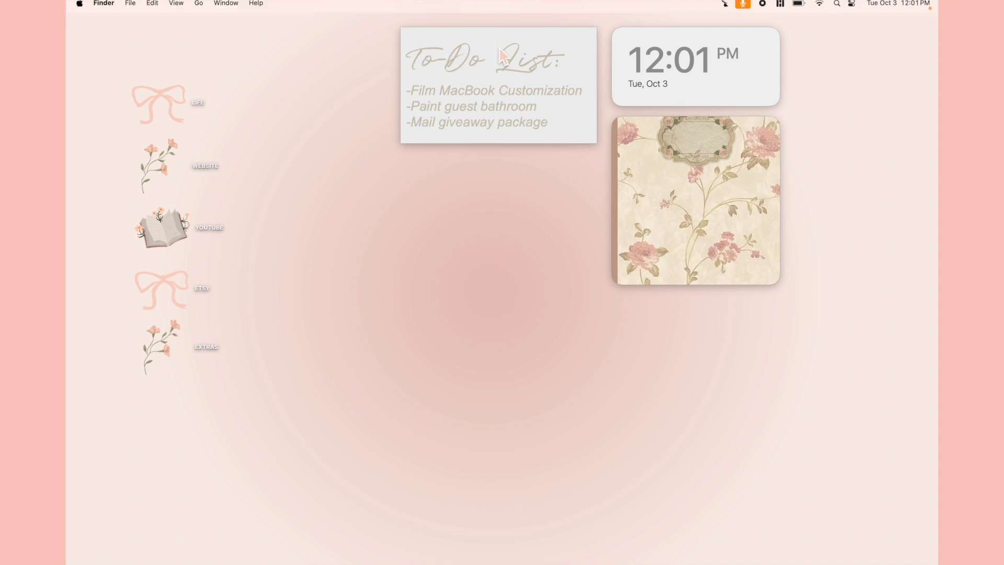
Step: Switch to Widgetter and place the Flat theme's clock widget on the desktop
left_click(724, 4)
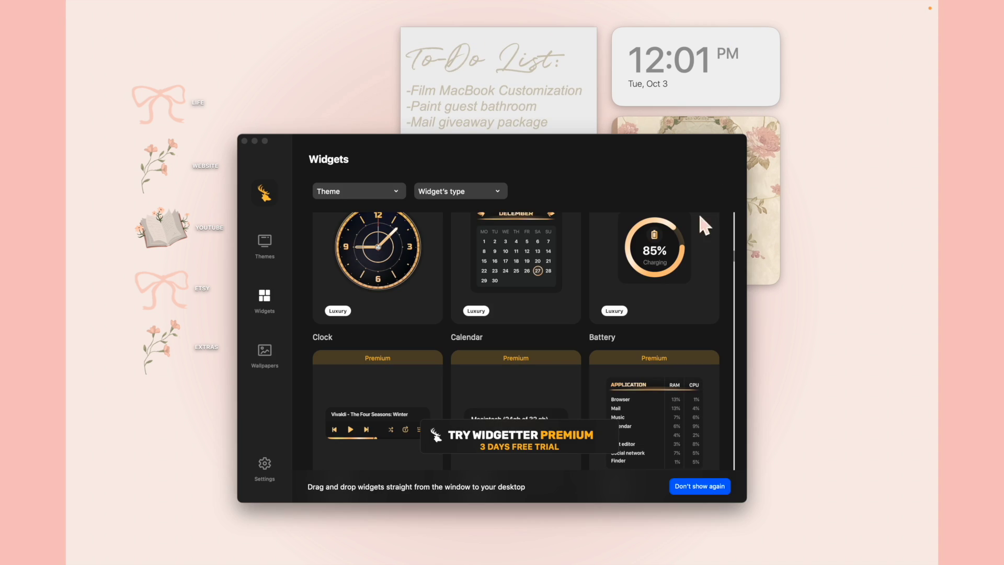
scroll(497, 374, "up", 10)
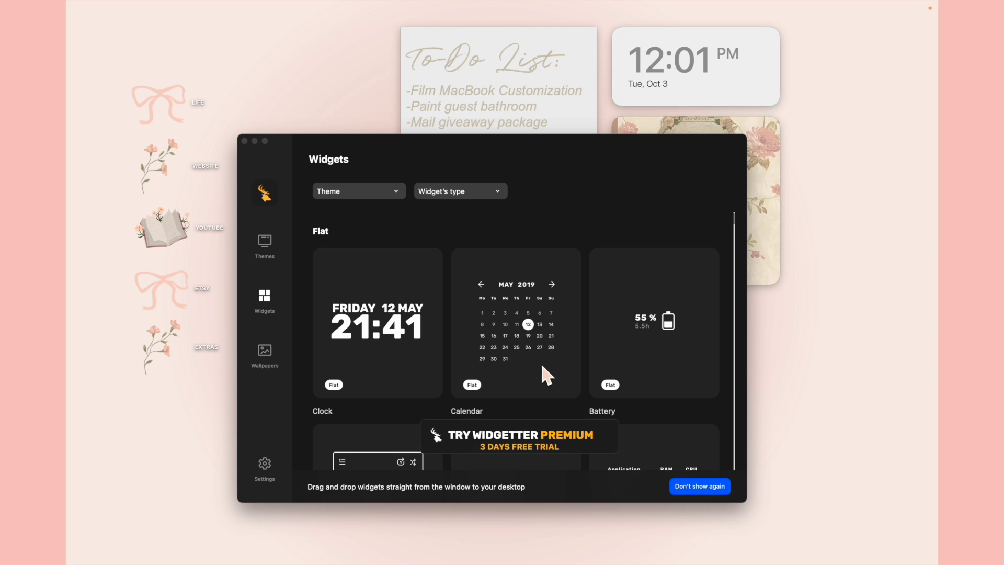
scroll(373, 369, "down", 1)
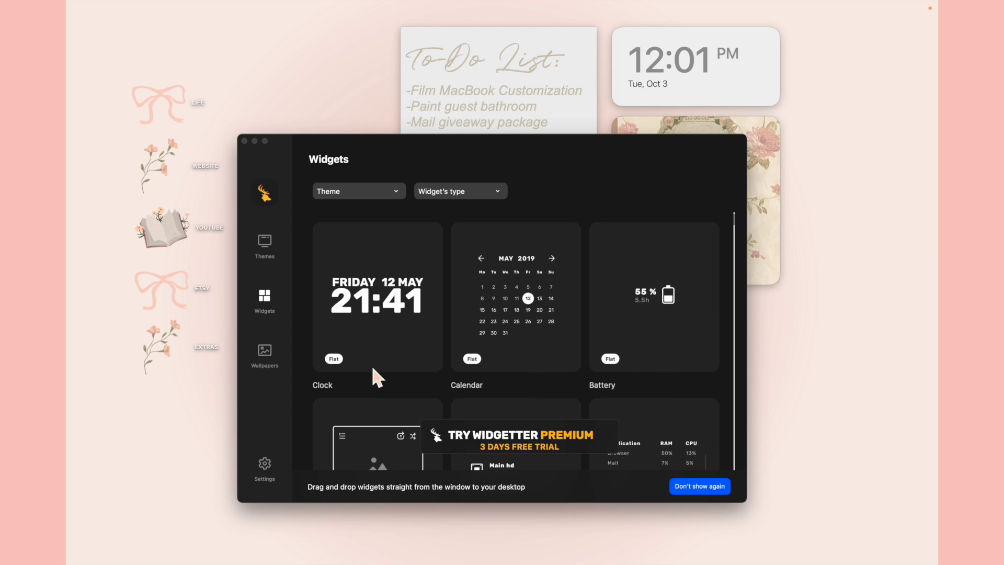
left_click_drag(336, 363, 335, 357)
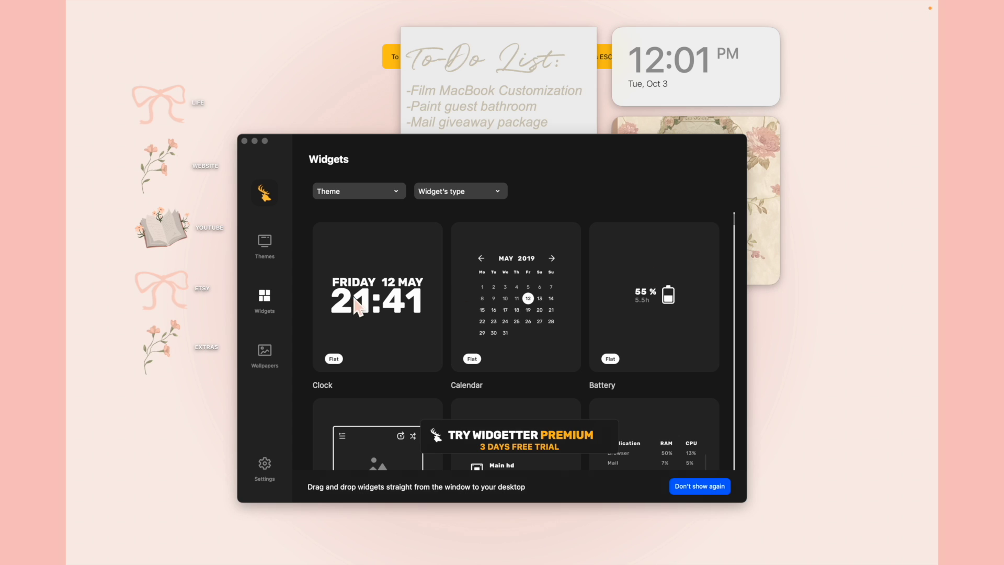
left_click_drag(334, 373, 842, 348)
Step: Remove the duplicate Flat clock and position the remaining one directly below the To-Do List note
left_click_drag(542, 148, 299, 381)
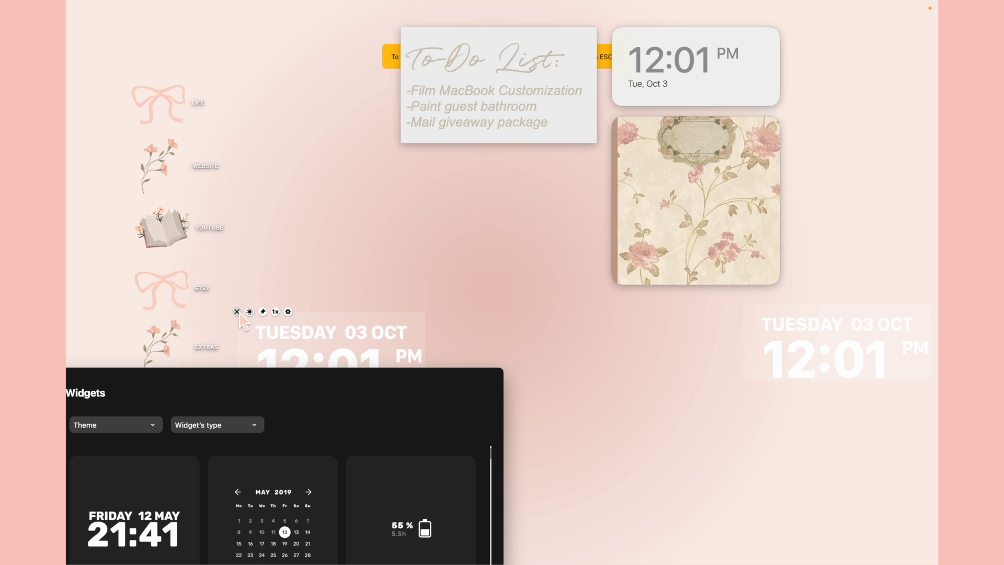
left_click(238, 312)
left_click_drag(804, 338, 465, 191)
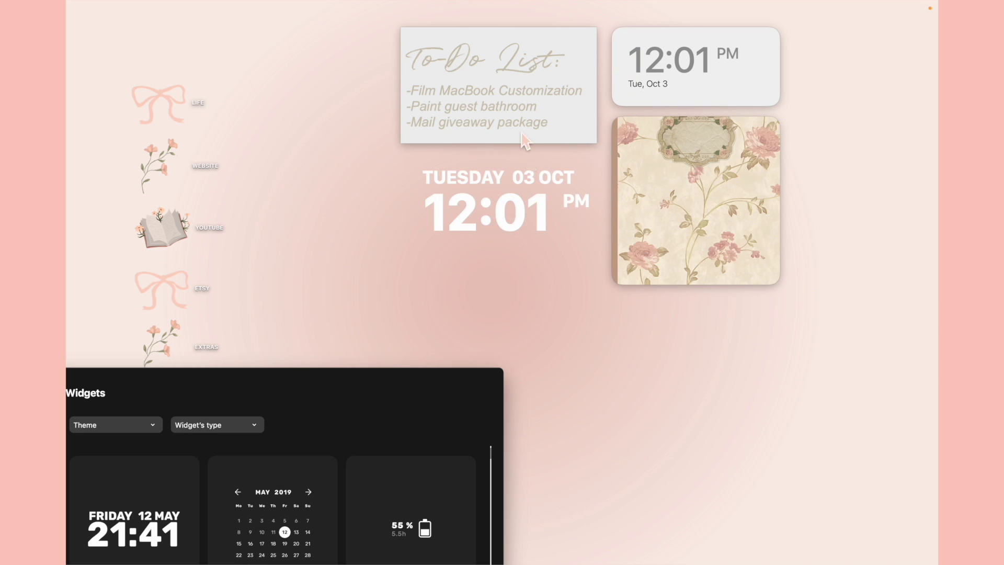
Step: Reveal the desktop and delete the gray clock widget above the floral notebook photo
key("F11")
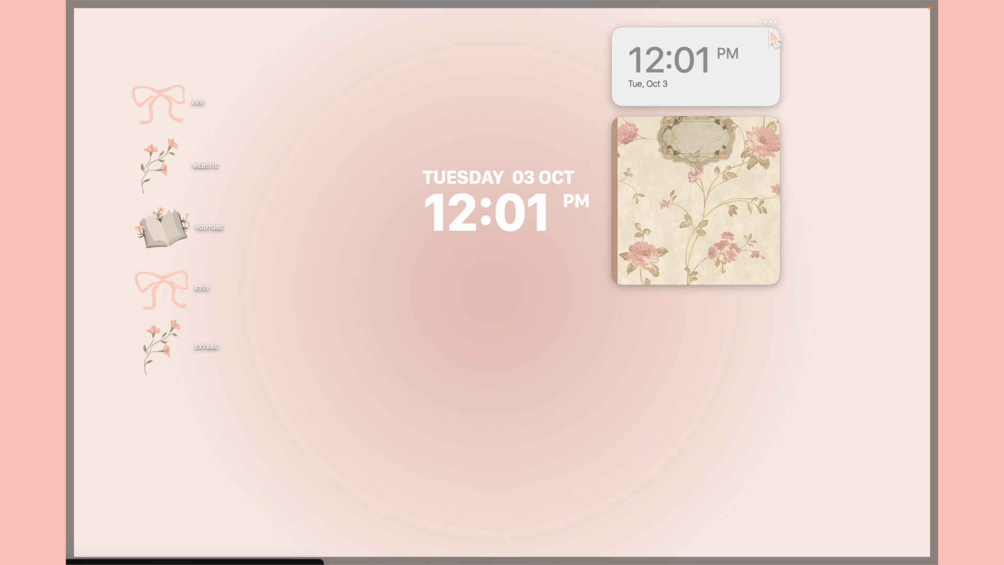
left_click(770, 23)
left_click(714, 290)
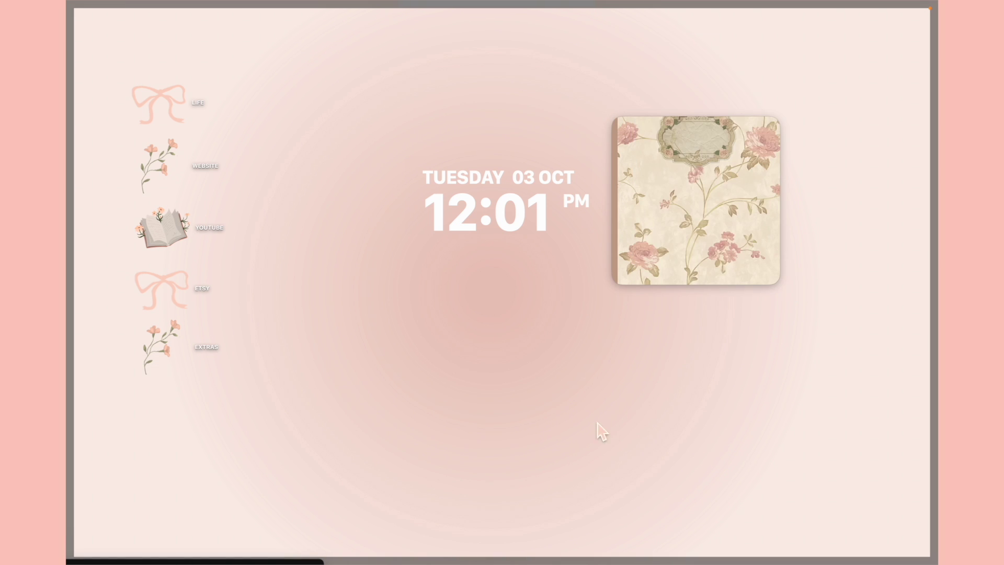
Step: Bring back the Widgetter gallery and place its Flat calendar widget to the right of the floral notebook photo
key("F11")
left_click_drag(406, 384, 448, 193)
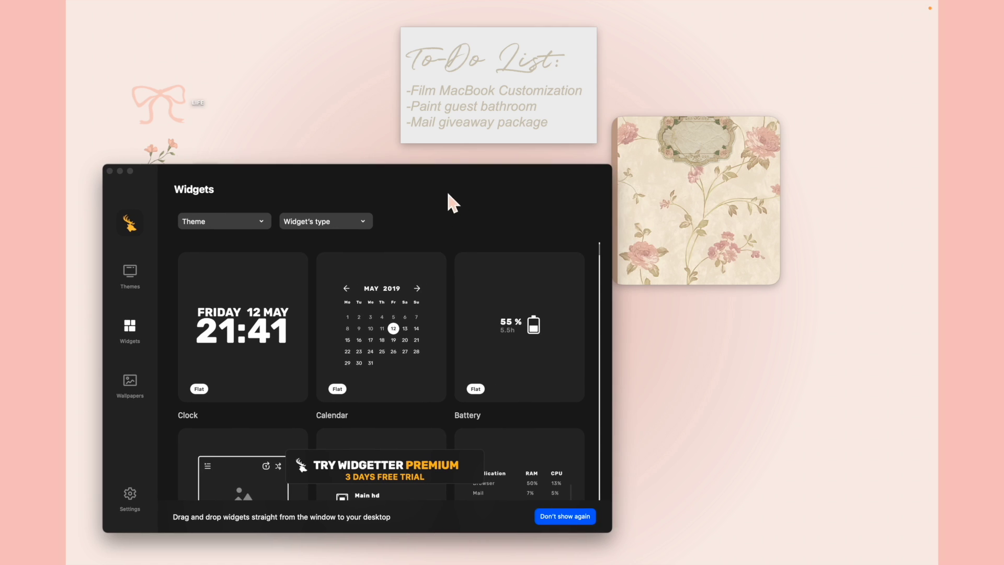
left_click_drag(352, 345, 886, 209)
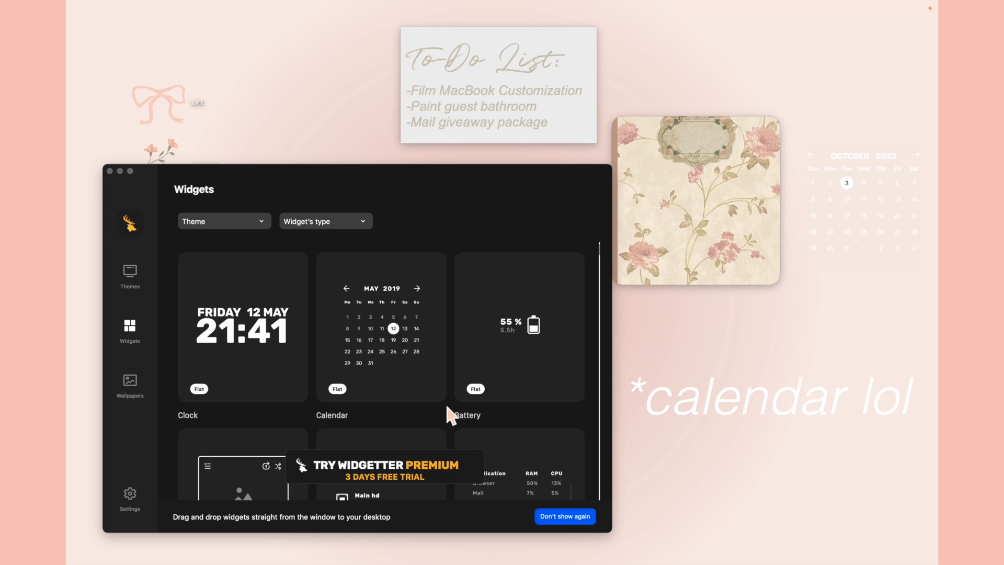
Step: Place the Flat music player widget below the floral notebook photo and close the Widgetter gallery
scroll(448, 408, "down", 10)
scroll(448, 408, "down", 15)
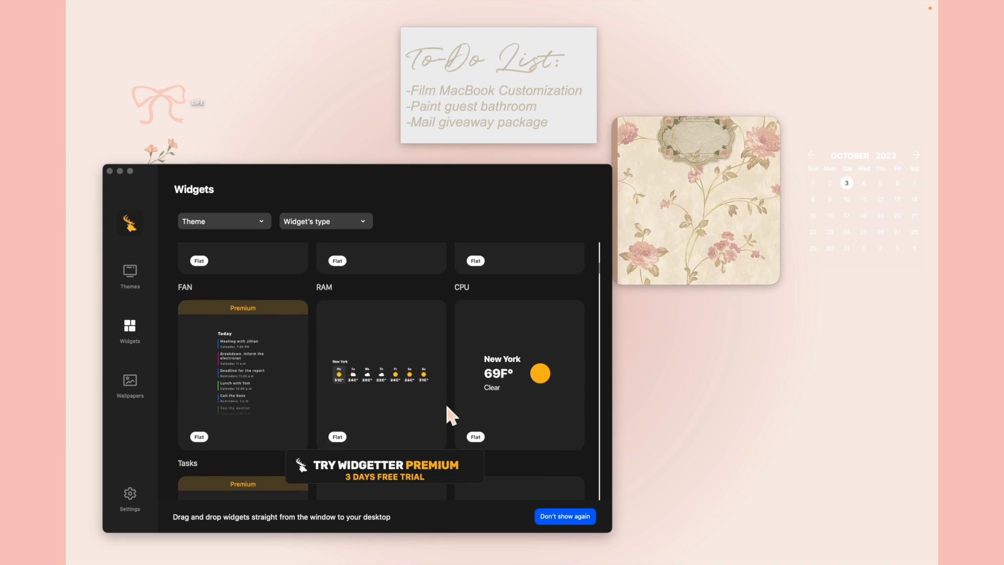
scroll(444, 403, "down", 15)
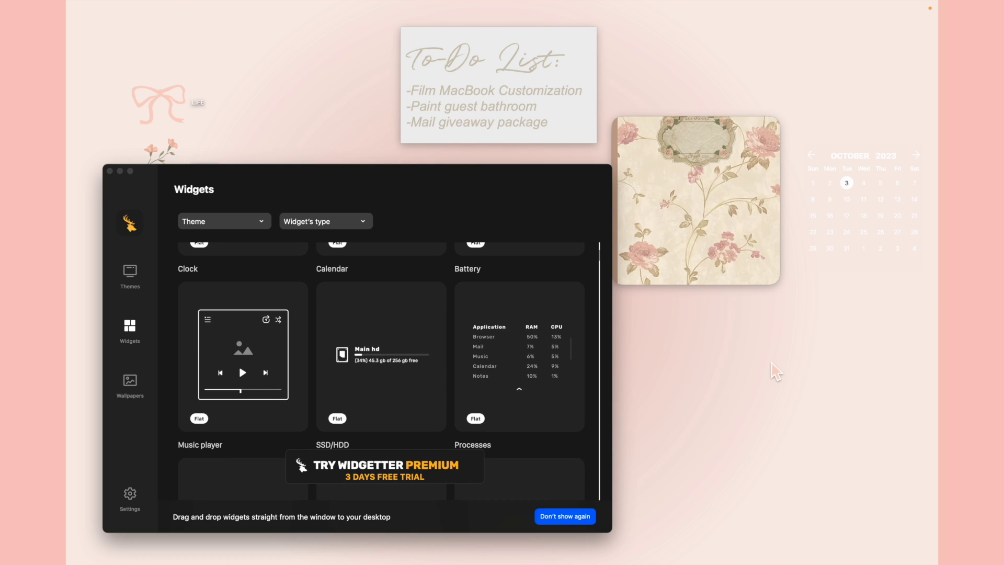
left_click_drag(242, 386, 728, 419)
left_click(110, 171)
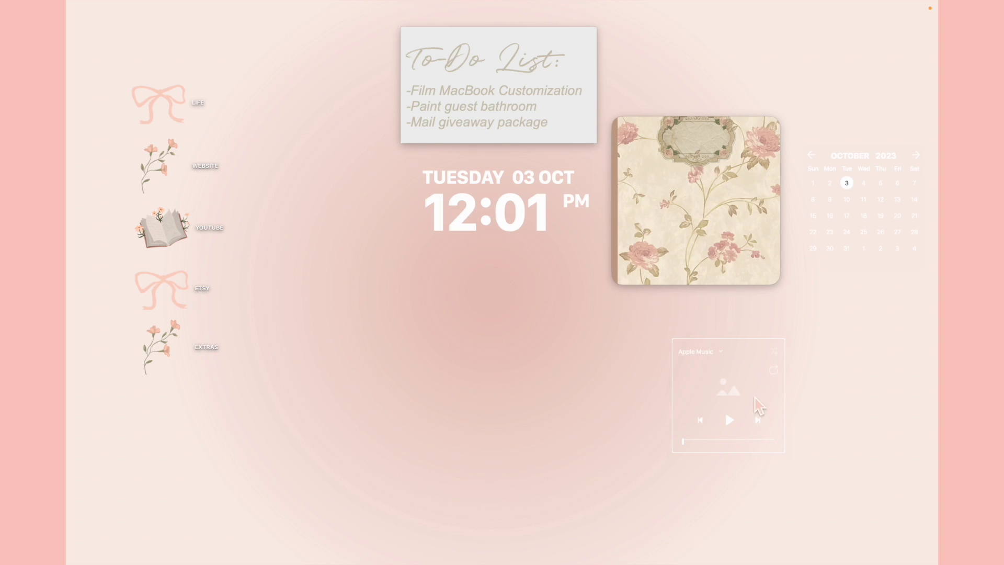
Step: Move the music player widget below the clock and select the five desktop folder icons
left_click_drag(759, 406, 537, 316)
left_click_drag(246, 78, 167, 352)
right_click(170, 357)
key("Escape")
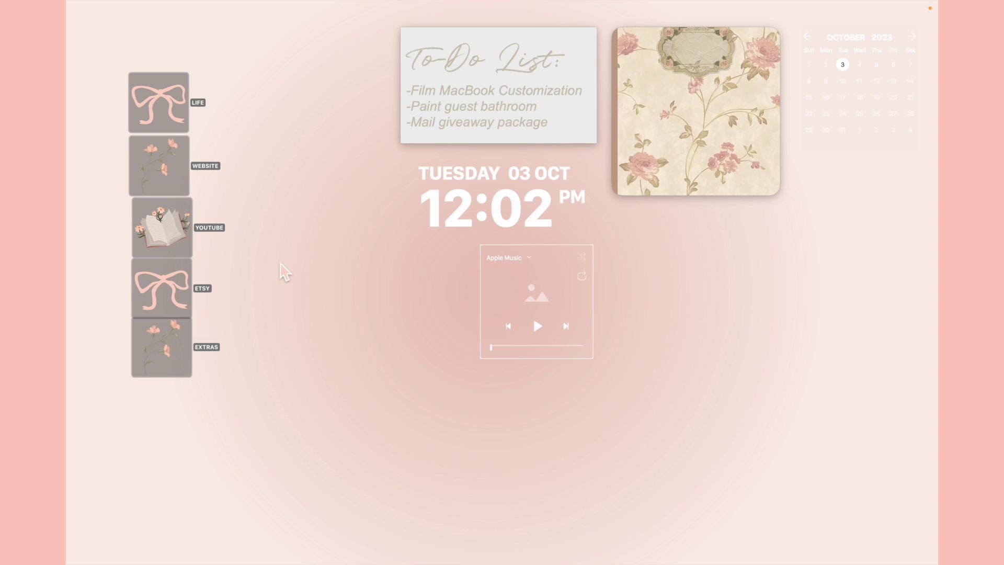
Step: Enlarge the desktop icons to 128×128 and close the desktop view options
left_click(285, 272)
key("super+j")
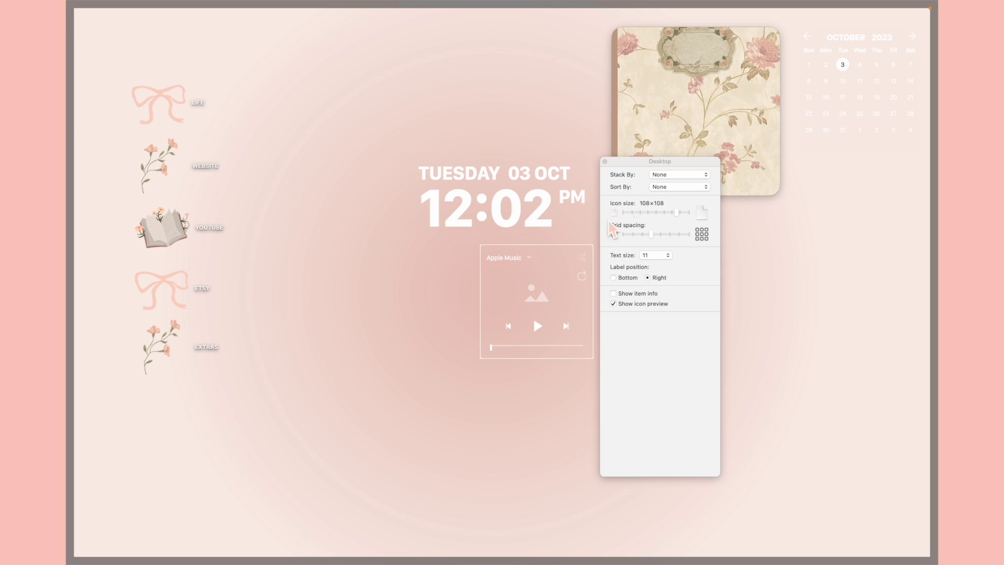
left_click_drag(683, 216, 694, 217)
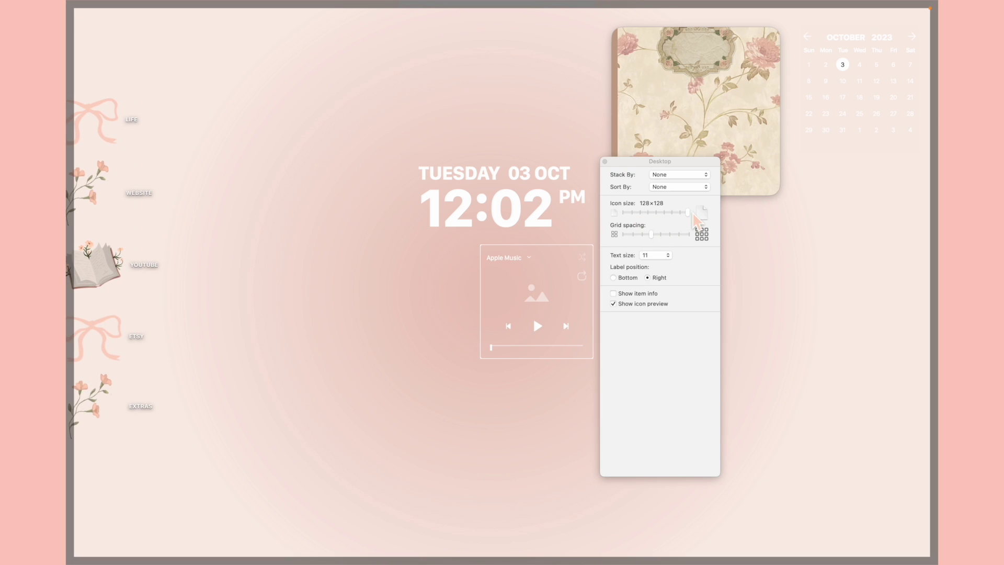
left_click(609, 162)
left_click(605, 161)
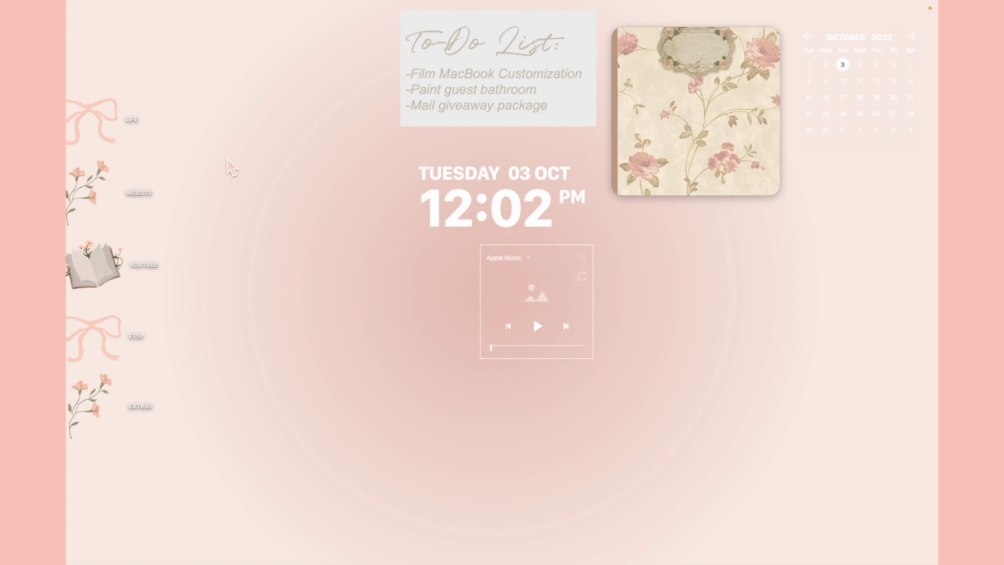
Step: Move the enlarged folder icons away from the screen edge and align the music player with the clock's left edge
left_click_drag(97, 400, 173, 398)
left_click(277, 401)
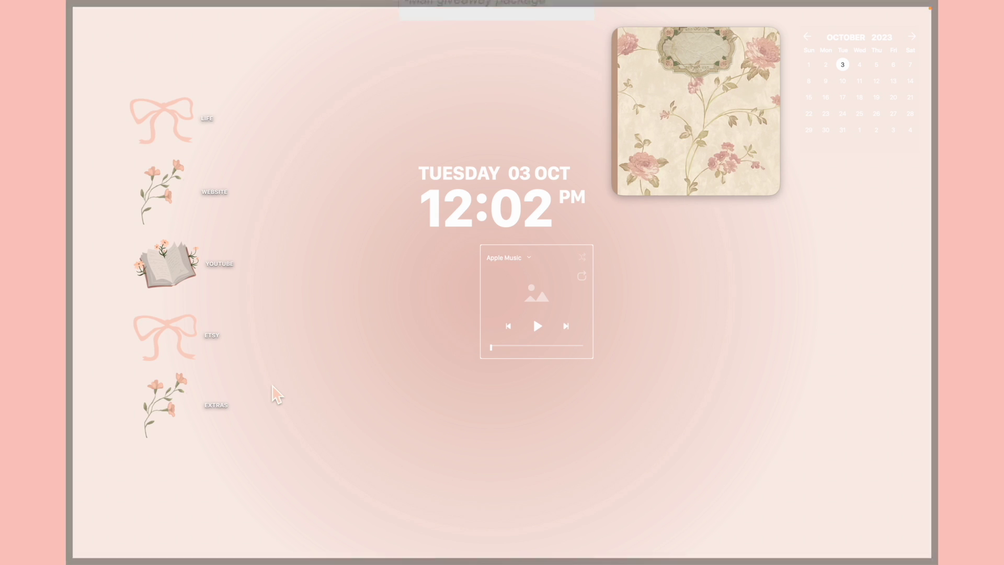
left_click(276, 399)
left_click_drag(539, 320, 466, 324)
left_click(635, 335)
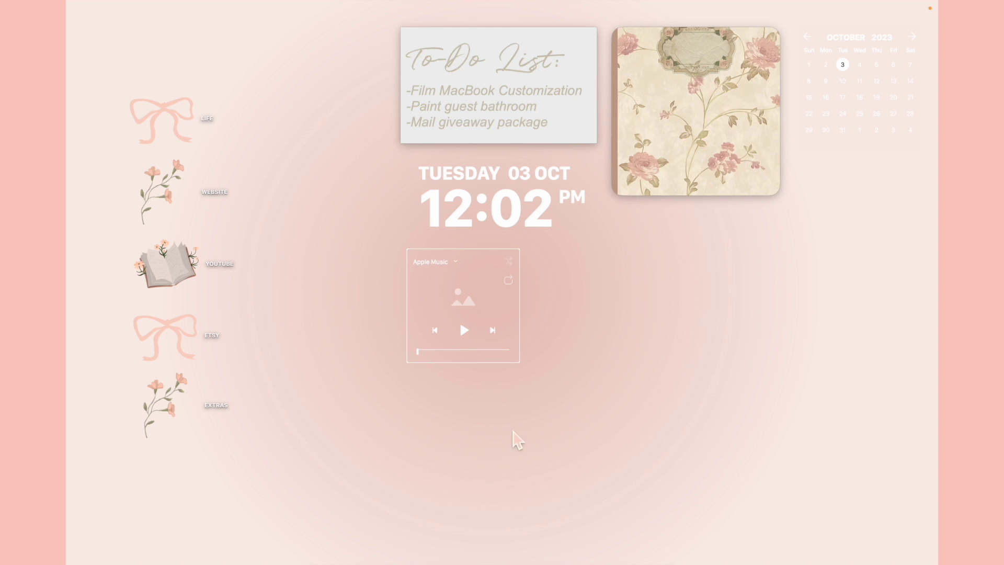
Step: Place the folder column directly beside the To-Do List note and move the calendar widget next to the music player
left_click(589, 341)
left_click(588, 341)
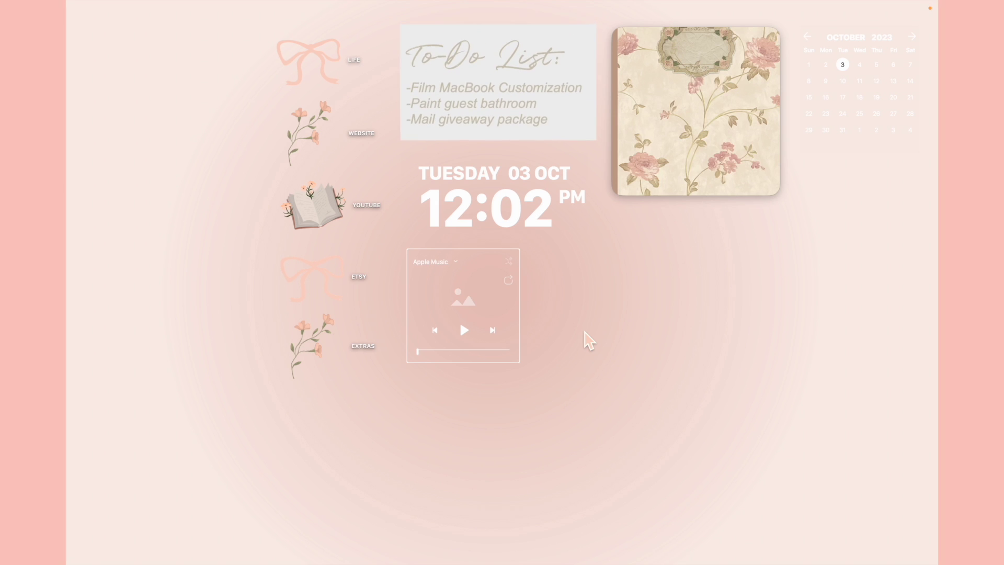
left_click_drag(292, 439, 695, 119)
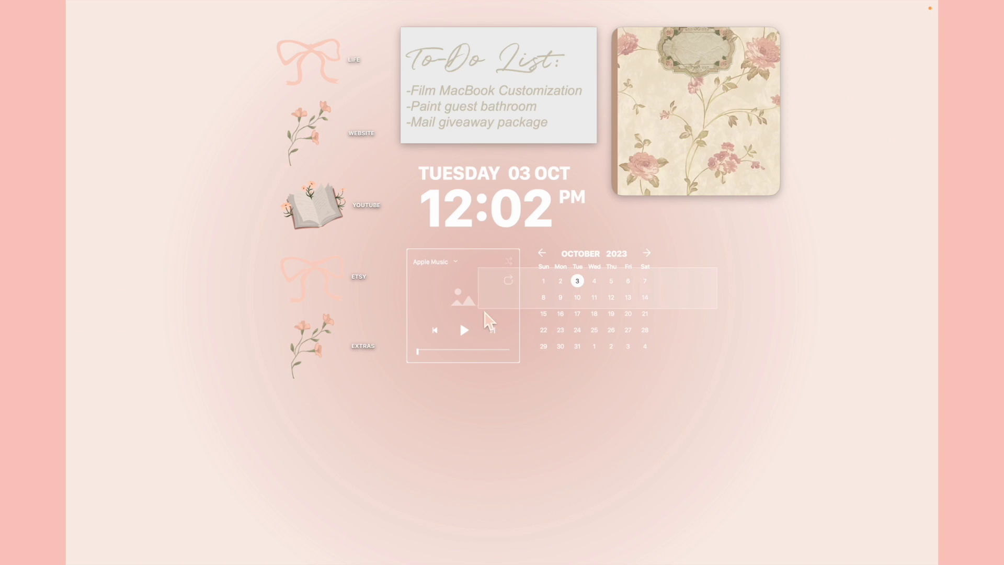
Step: Reveal the desktop, shift the calendar and music player widgets further down, and leave widget edit mode
key("F11")
left_click_drag(638, 330, 612, 439)
left_click_drag(505, 352, 478, 437)
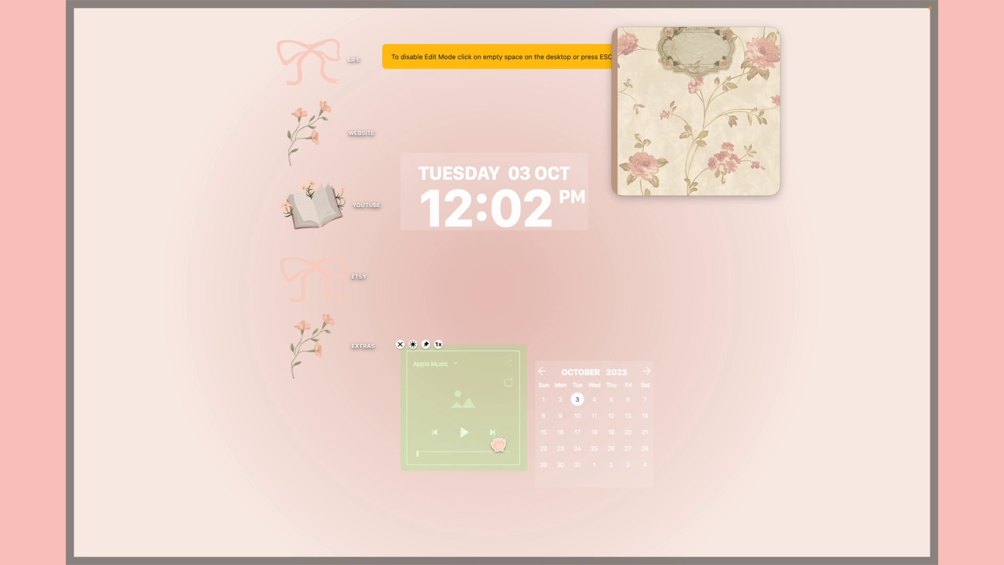
left_click(455, 299)
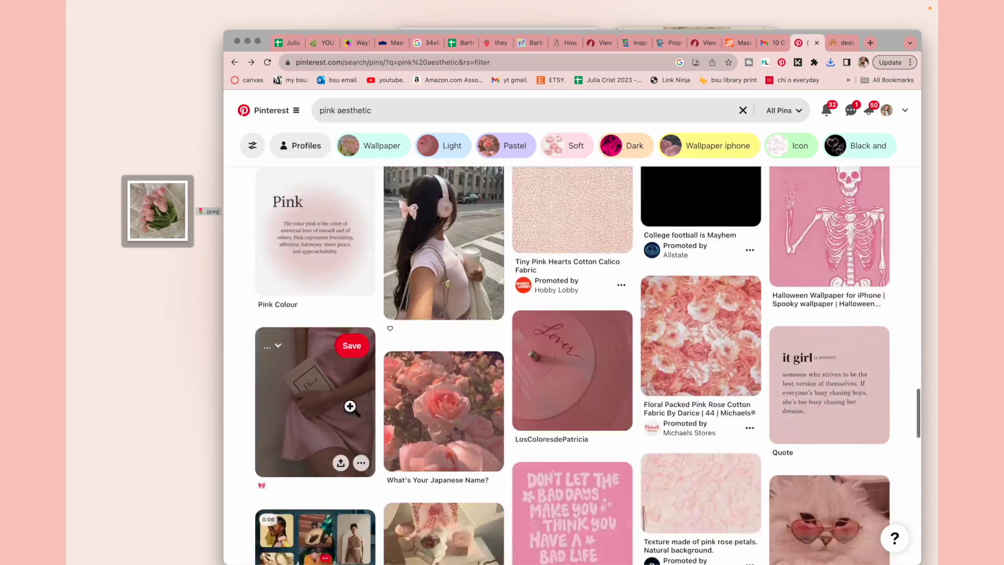
Step: Browse the inspire board on Pinterest and save handwritten quote images to the desktop
scroll(352, 407, "down", 5)
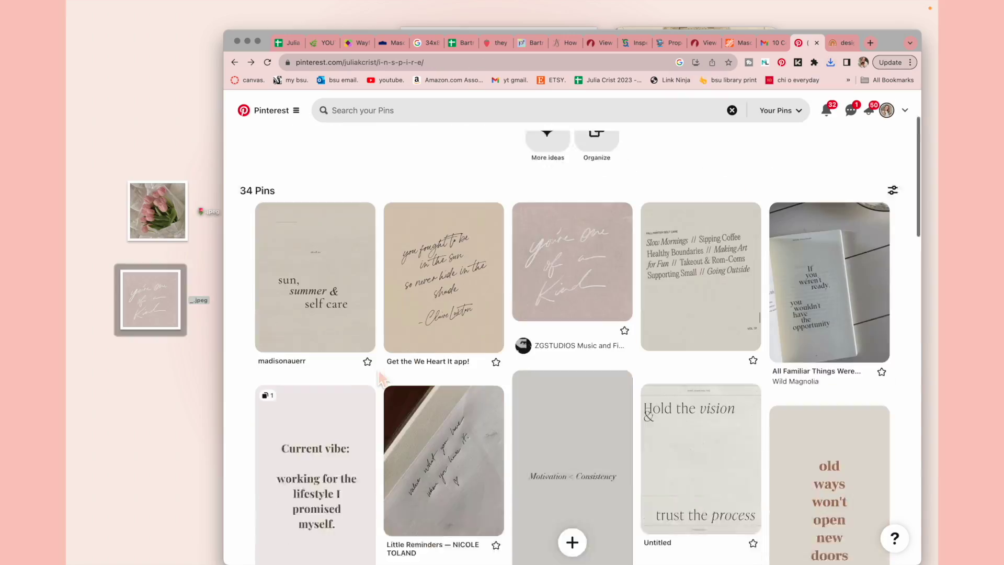
scroll(572, 346, "down", 10)
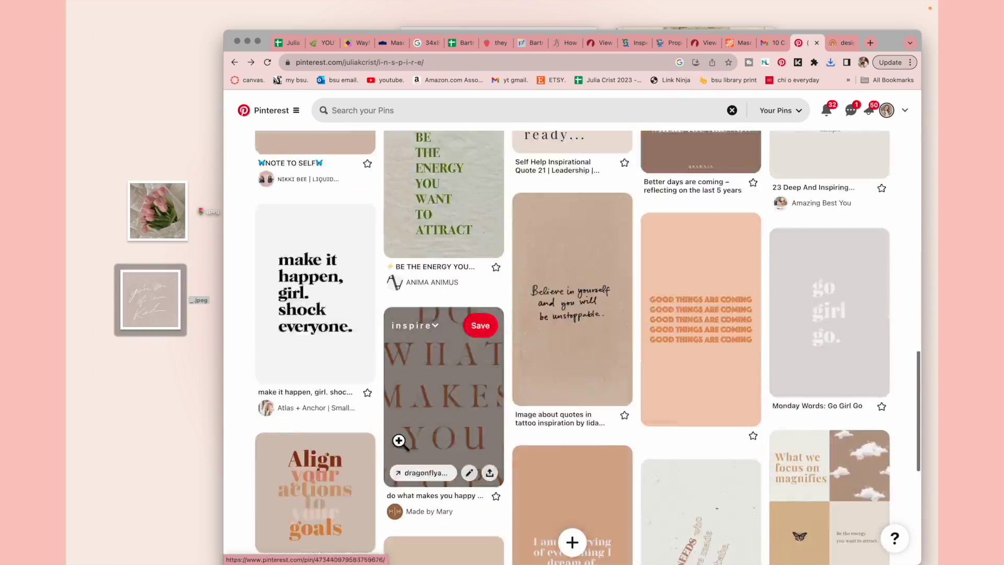
left_click(531, 345)
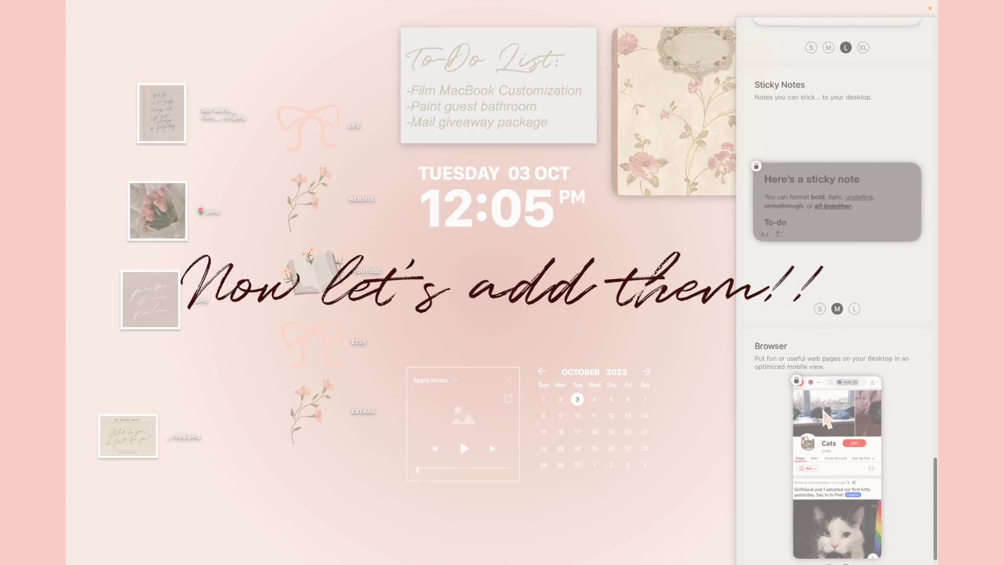
Step: Find the photo widget in the gallery and add a medium one showing the "What do you do just for you?" image
scroll(826, 419, "down", 15)
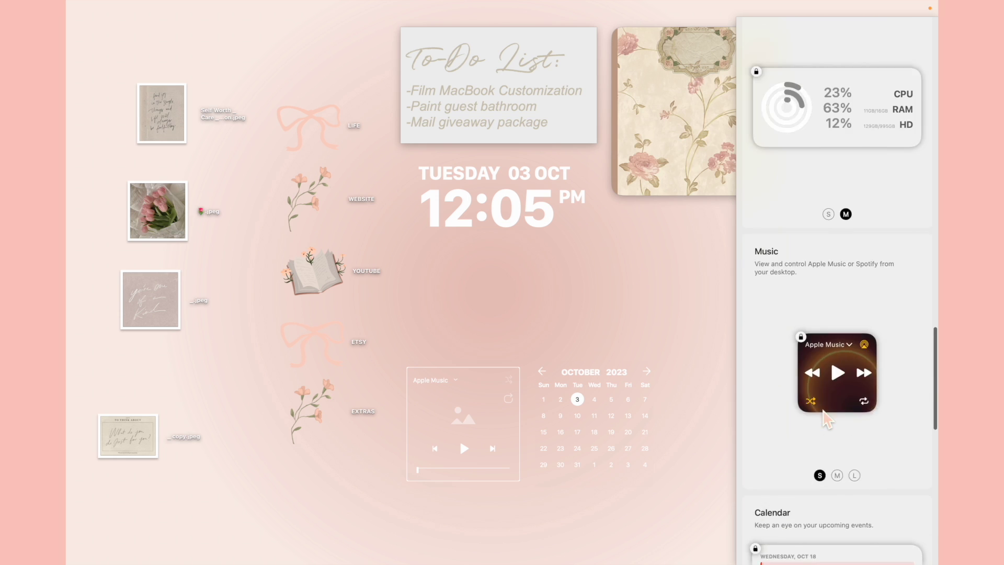
scroll(826, 418, "up", 10)
left_click(837, 307)
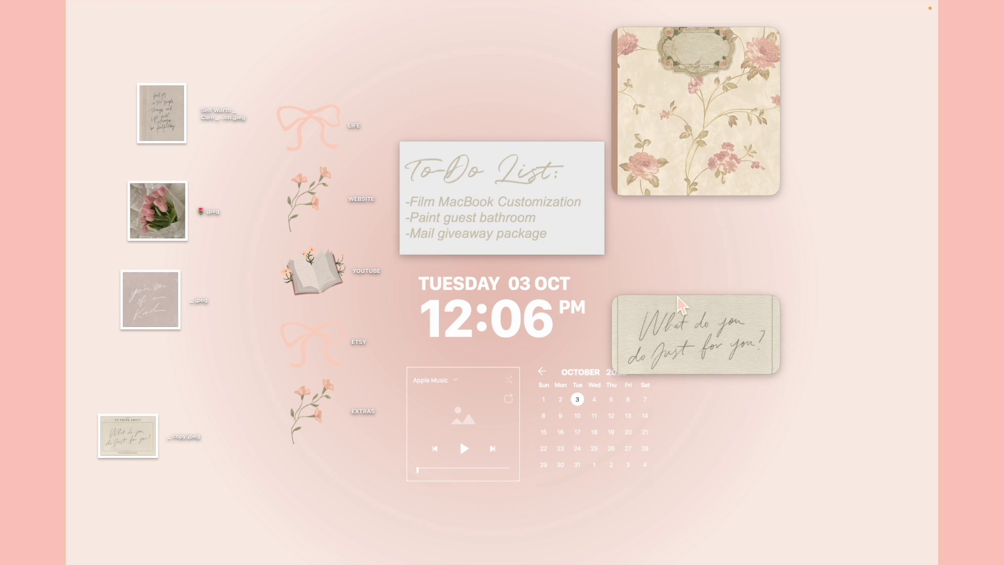
Step: Add a medium photo widget showing the pink tulips and place it above the To-Do List note
left_click(783, 6)
left_click(805, 24)
left_click(752, 166)
left_click(589, 31)
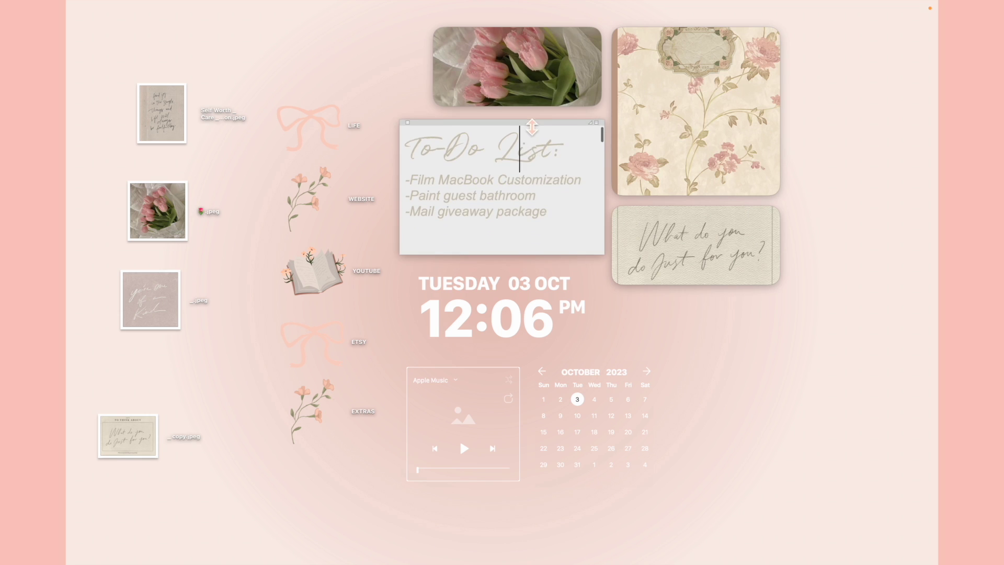
Step: Add a small photo widget below the "What do you do just for you?" photo and load the Self Worth quote image into it
left_click(756, 347)
left_click(739, 6)
left_click_drag(835, 202, 726, 330)
left_click(727, 329)
left_click(424, 200)
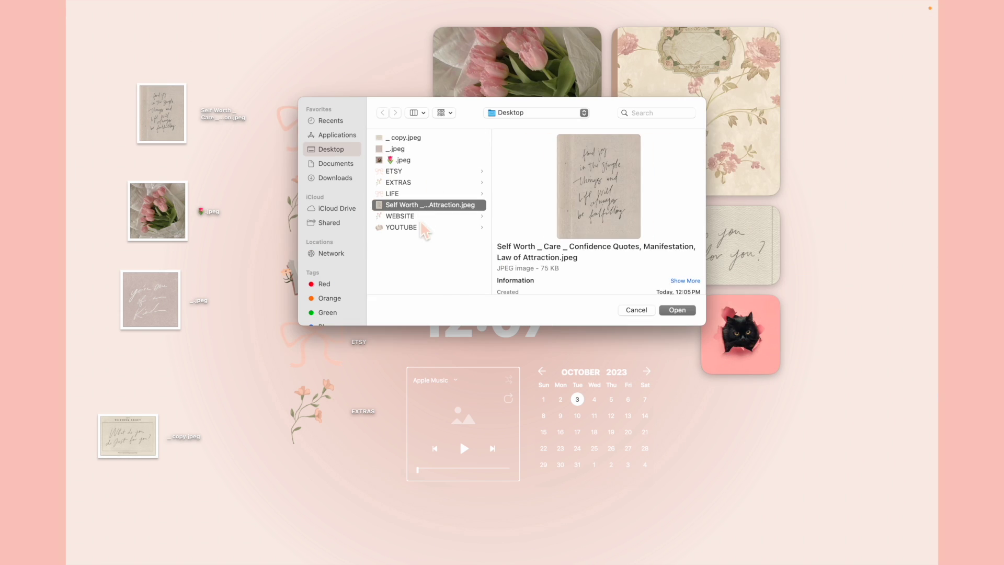
left_click(675, 309)
Step: Clear the saved image files off the desktop and shift the music player and calendar widgets slightly right
key("super+a")
key("super+BackSpace")
left_click(462, 416)
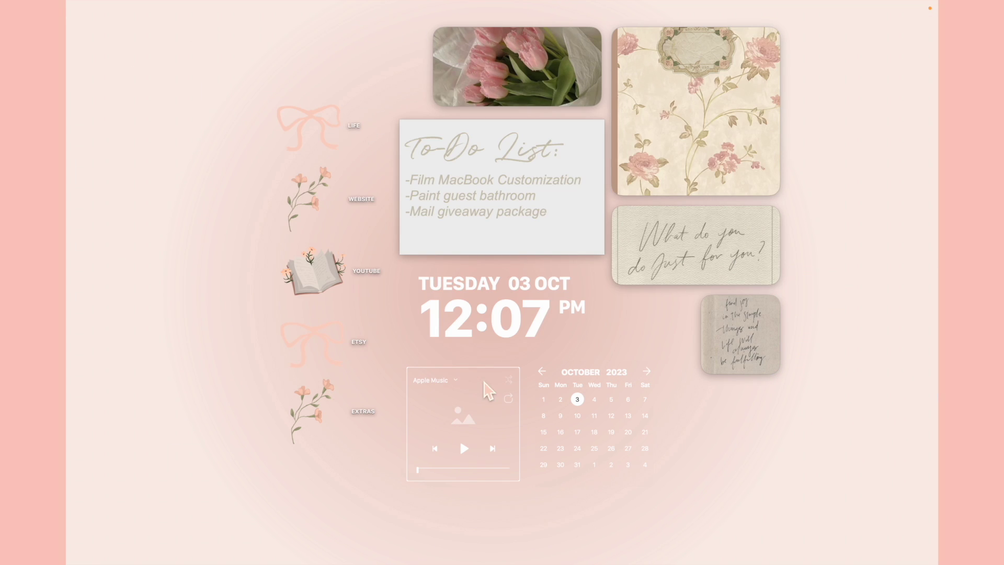
key("super+w")
left_click_drag(445, 139, 712, 121)
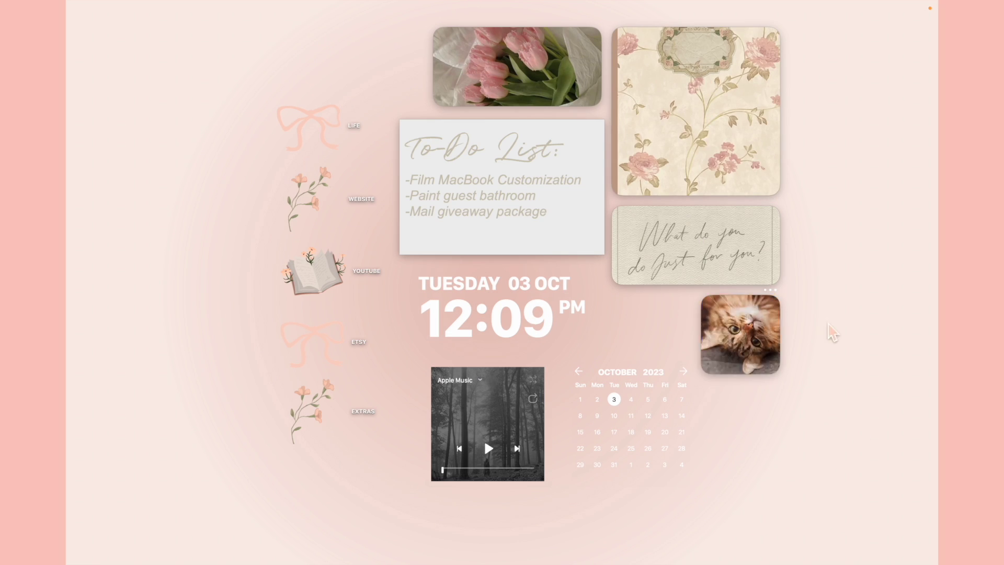
Step: Reload the Self Worth quote image from the WEBSITE folder into the small photo widget
left_click(778, 299)
left_click(400, 171)
left_click(497, 146)
left_click(515, 233)
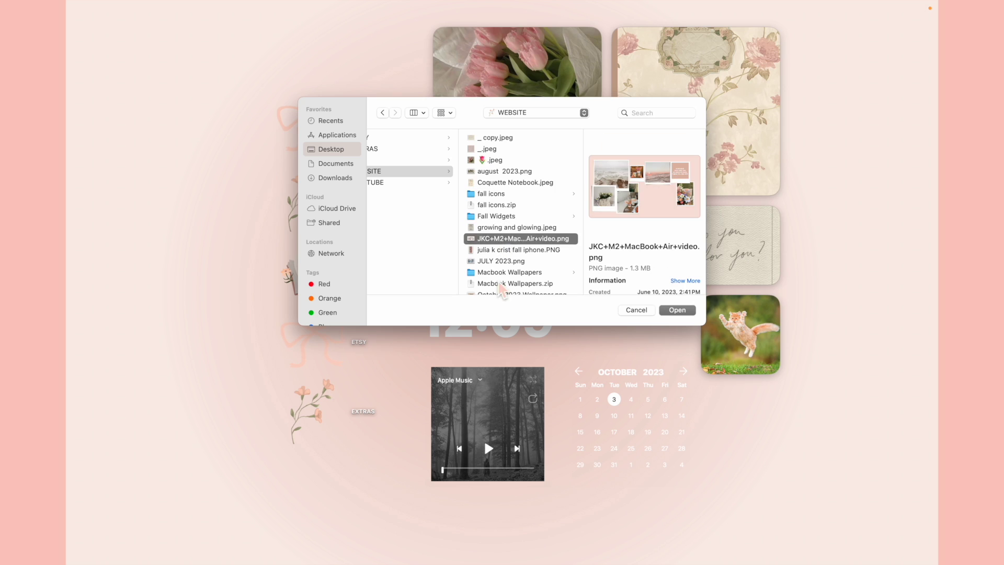
left_click(678, 310)
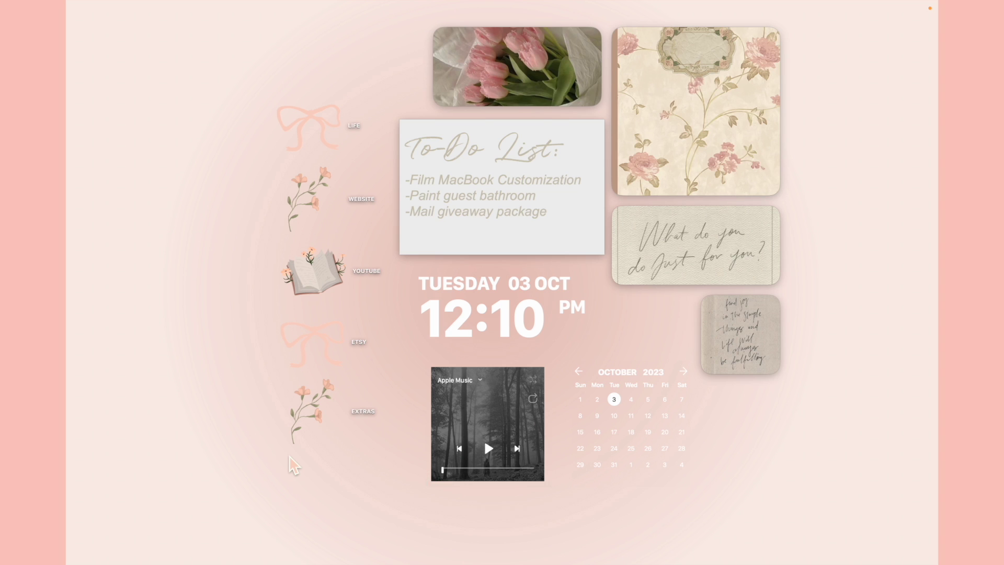
Step: Switch to System Settings and choose the Aura Clock Plus screen saver from the full list of Other screen savers
mouse_move(295, 544)
mouse_move(434, 557)
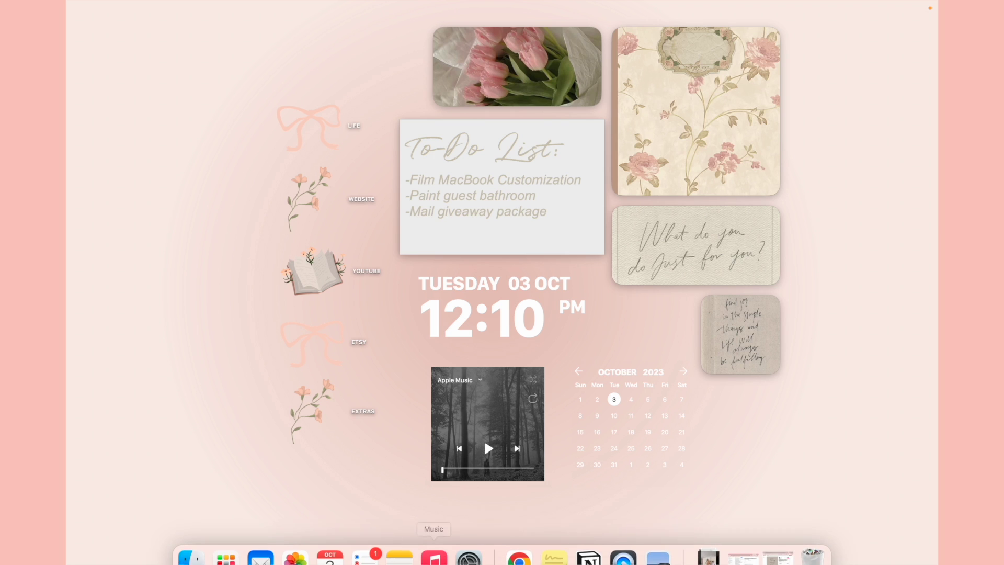
left_click(474, 545)
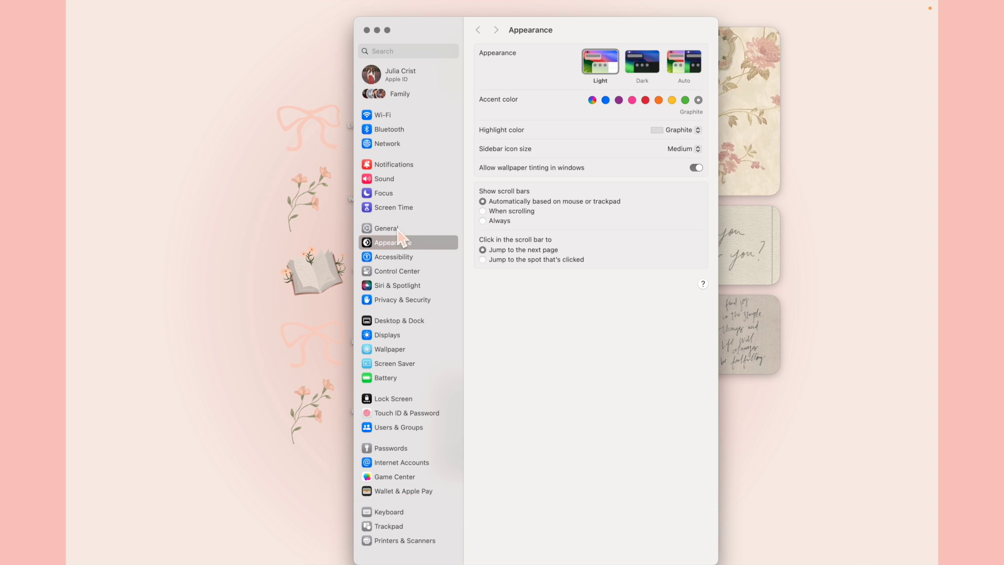
left_click(403, 363)
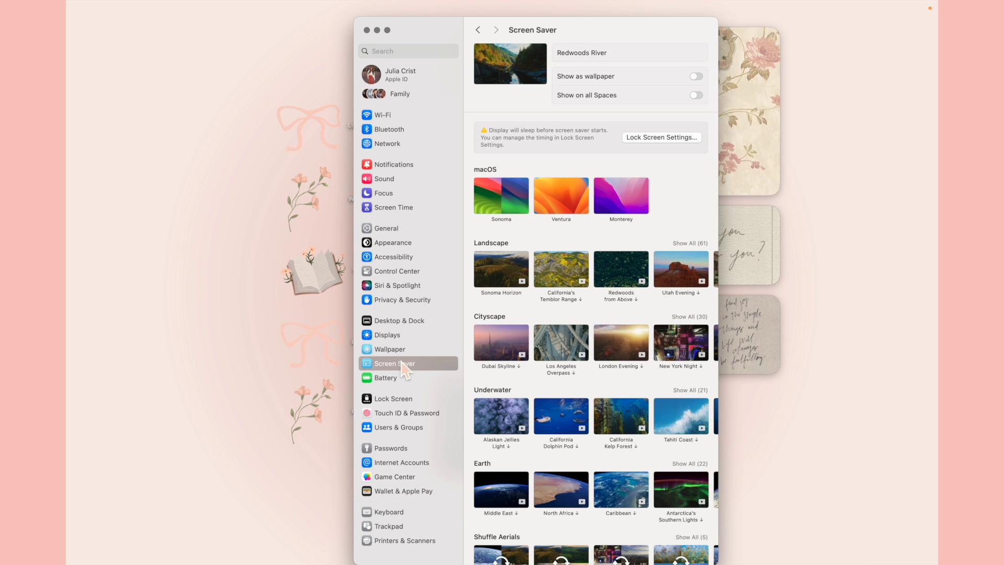
scroll(588, 372, "down", 5)
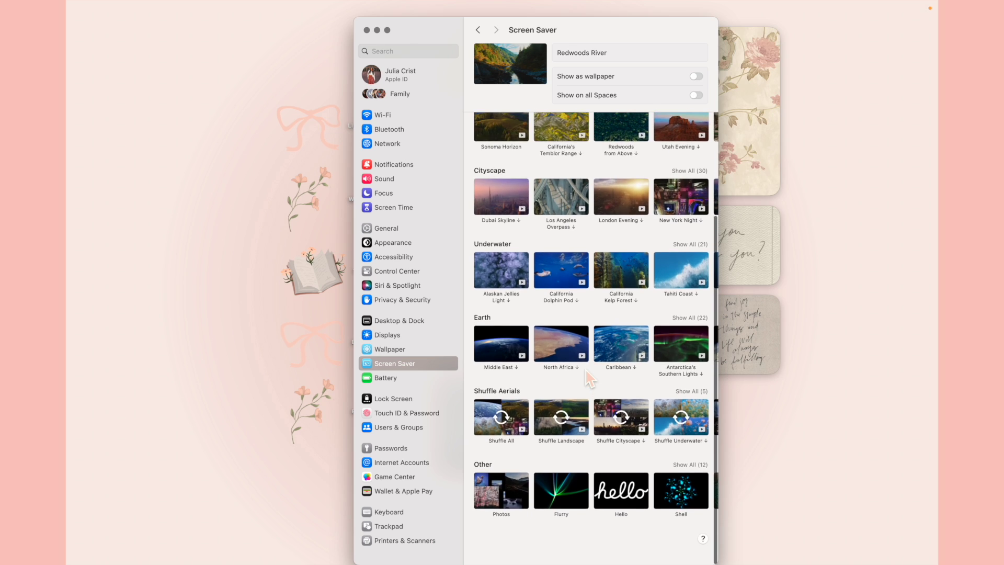
left_click(690, 476)
scroll(689, 473, "down", 4)
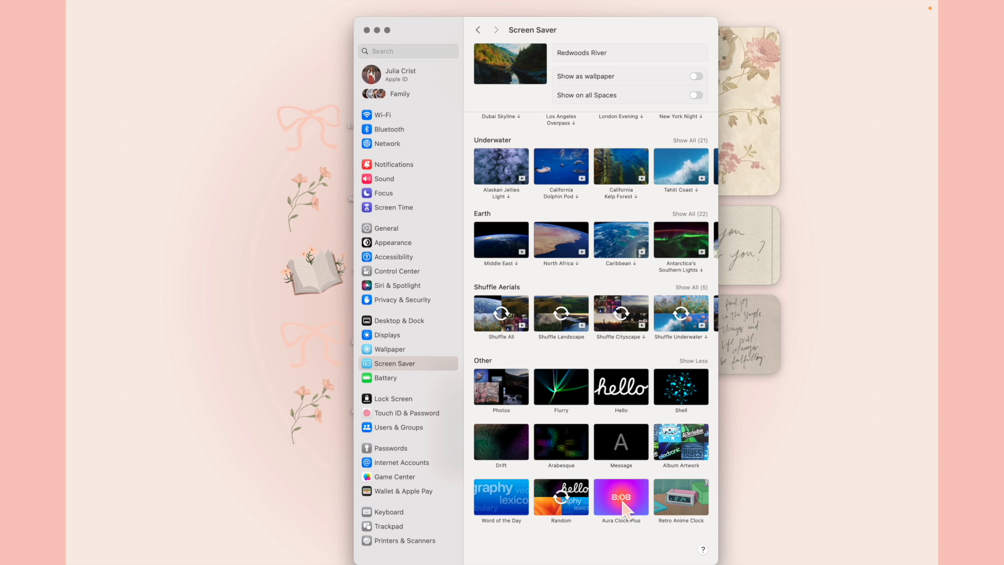
left_click(625, 508)
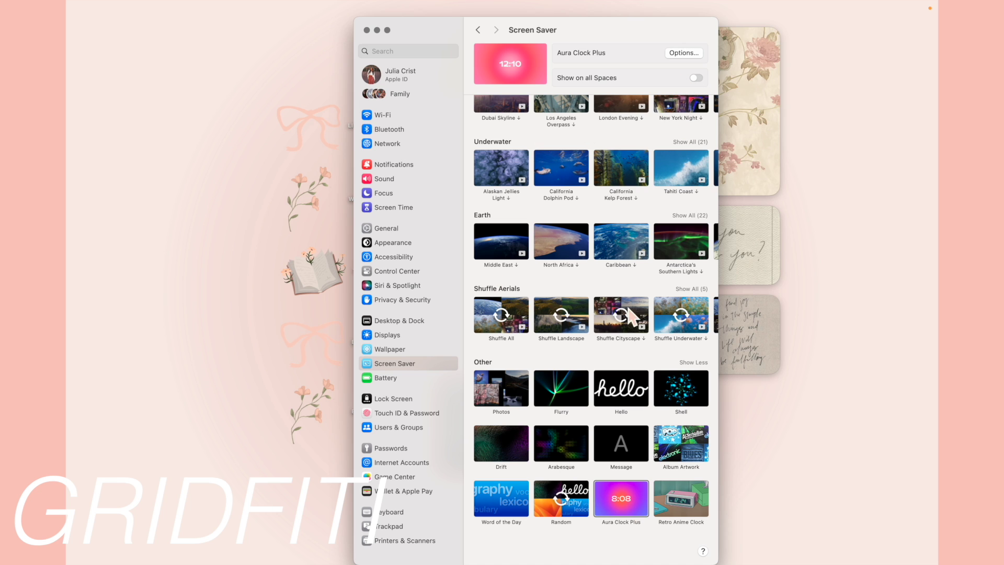
Step: Set the Aura Clock Plus theme to Venus
left_click(689, 52)
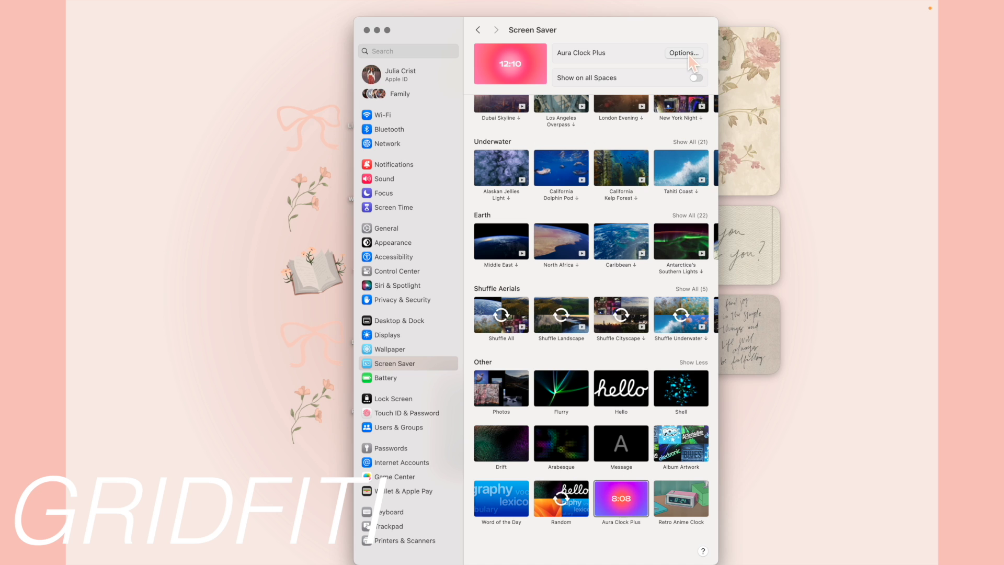
left_click(548, 291)
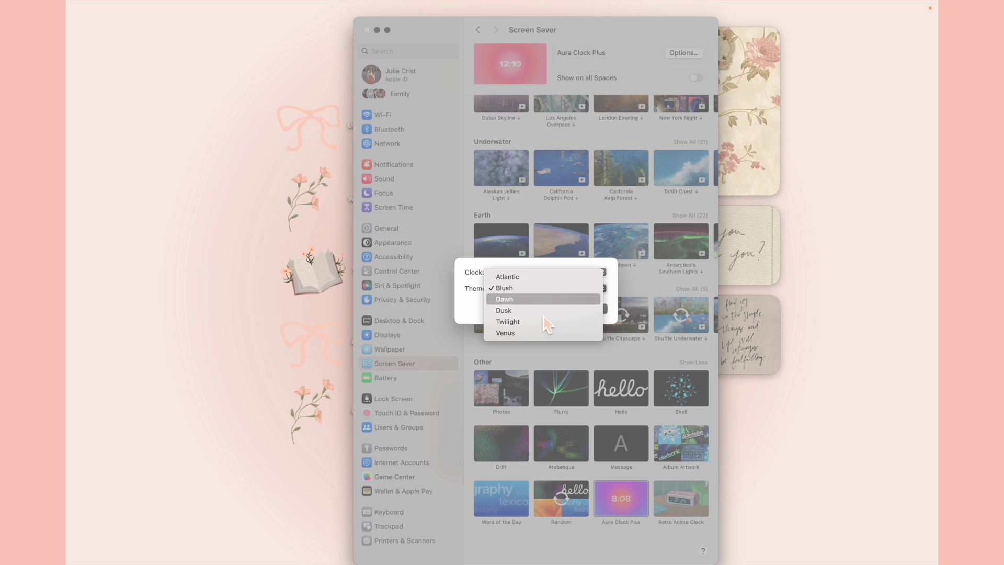
left_click(538, 335)
left_click(591, 309)
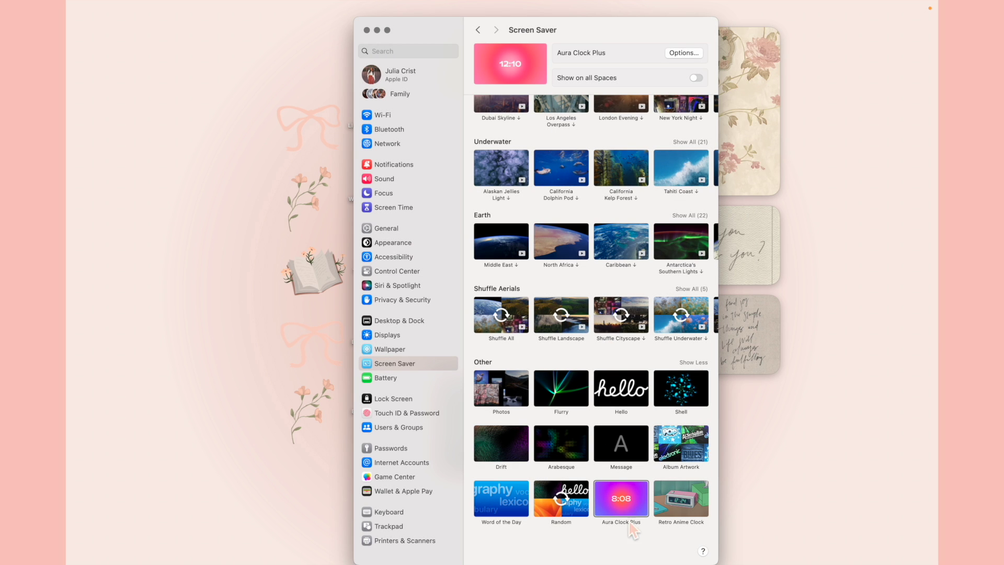
Step: Set the Aura Clock Plus theme to Blush
left_click(685, 54)
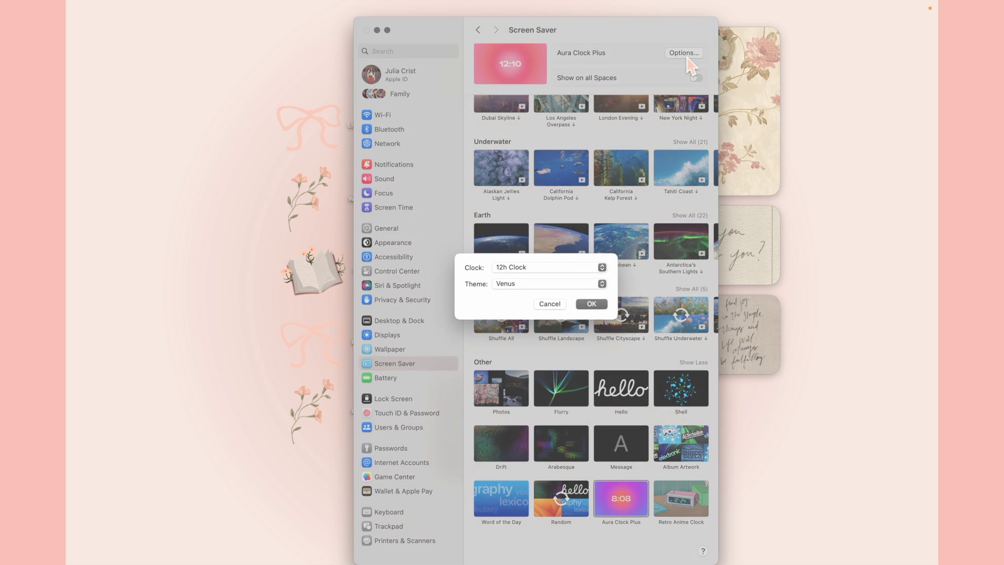
left_click(578, 290)
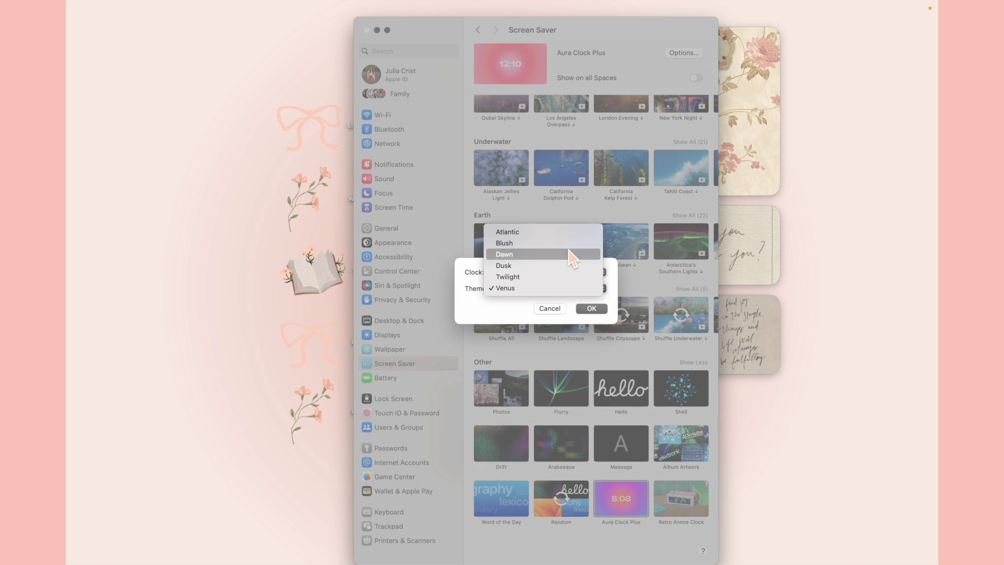
left_click(568, 243)
left_click(595, 309)
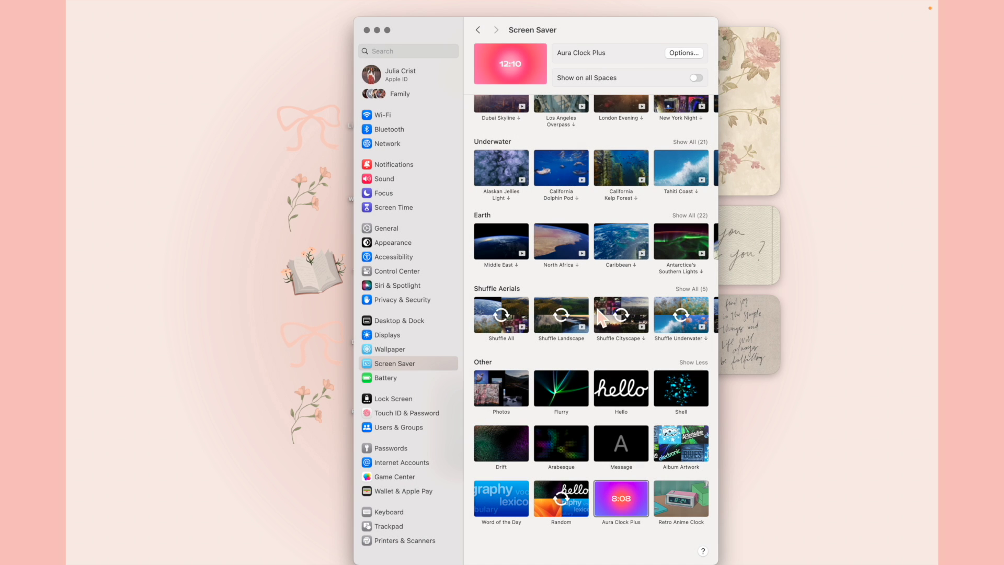
Step: Preview the Aura Clock Plus screen saver, closing System Settings to view it from the desktop
mouse_move(513, 68)
left_click(511, 64)
left_click(367, 31)
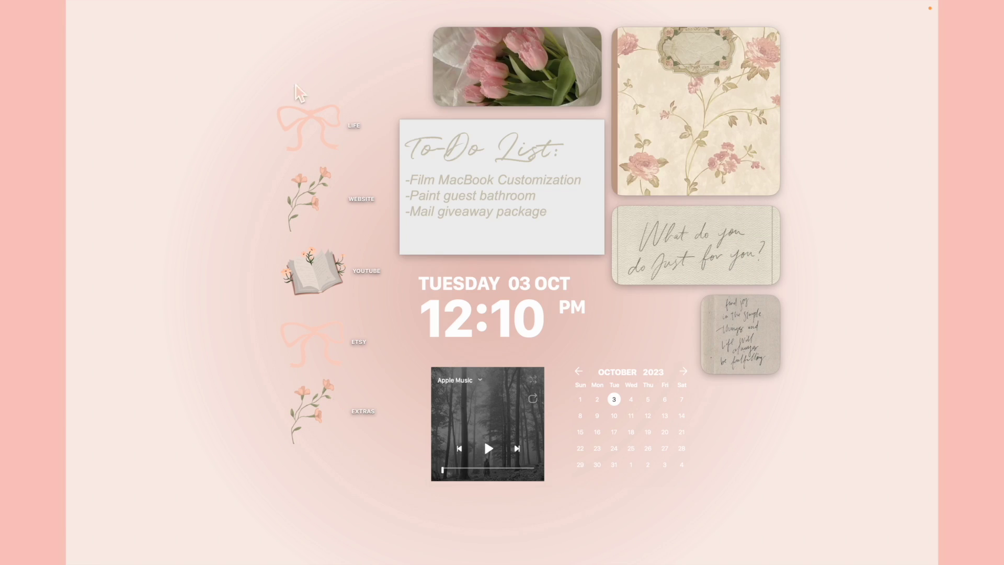
mouse_move(66, 1)
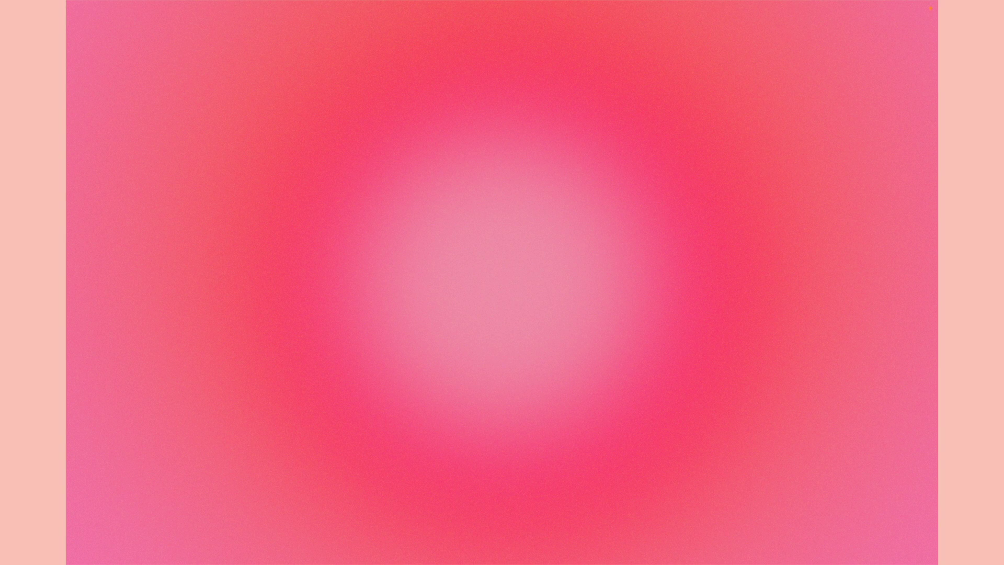
Step: Add the small Notion Page widget to the desktop and link it to the 2023 CONTENT page
mouse_move(251, 298)
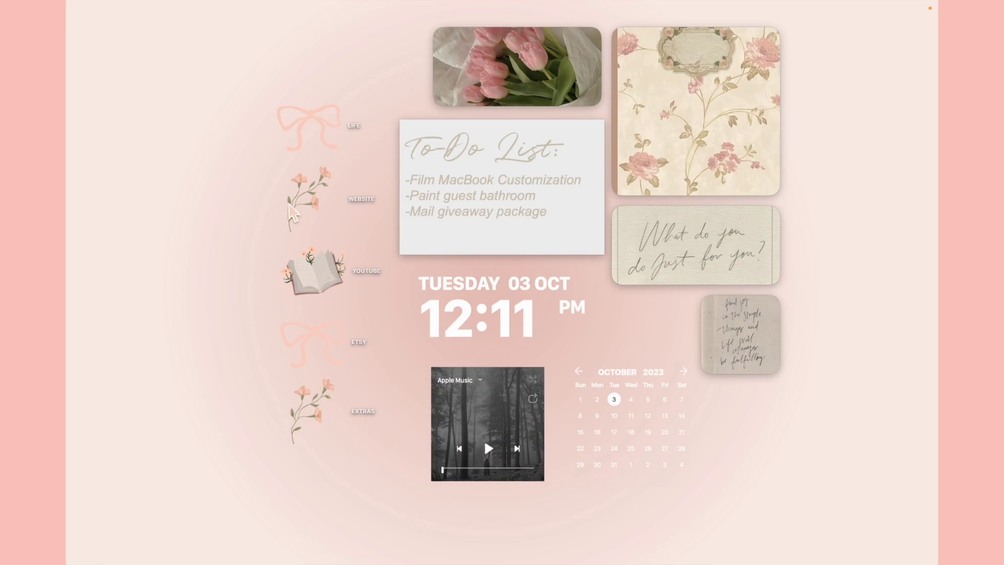
mouse_move(749, 12)
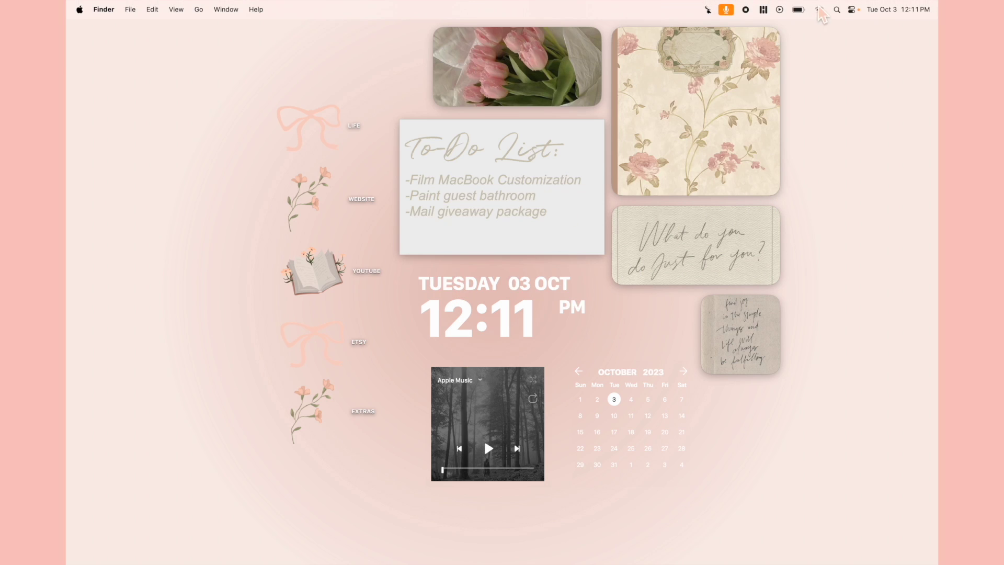
mouse_move(814, 12)
right_click(228, 236)
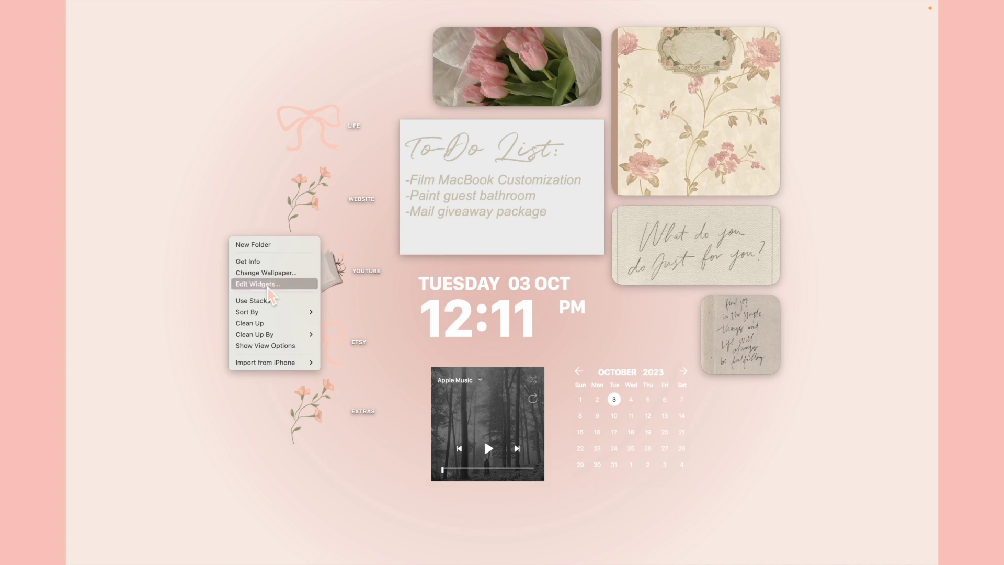
left_click(249, 283)
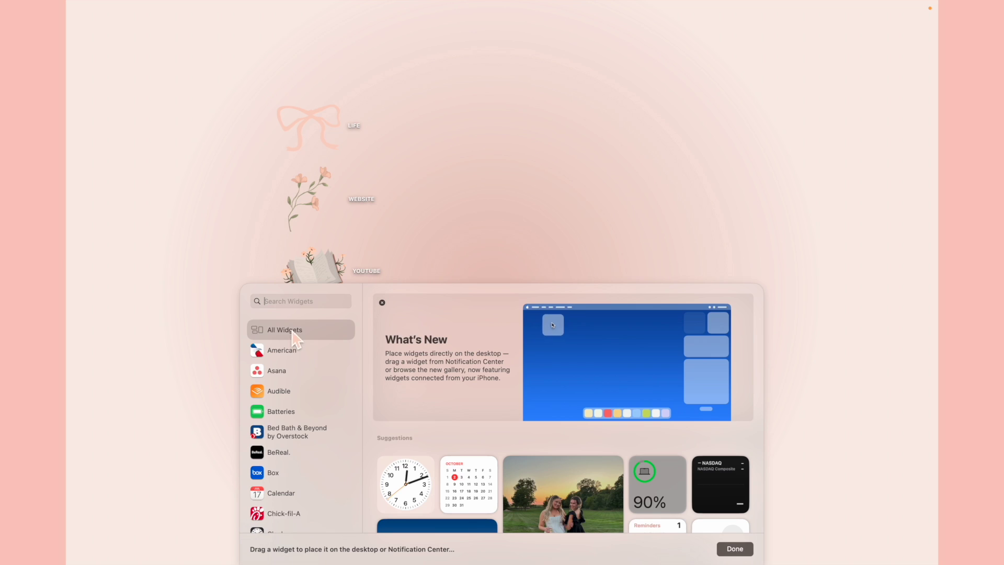
scroll(298, 393, "down", 10)
left_click(301, 421)
left_click(422, 366)
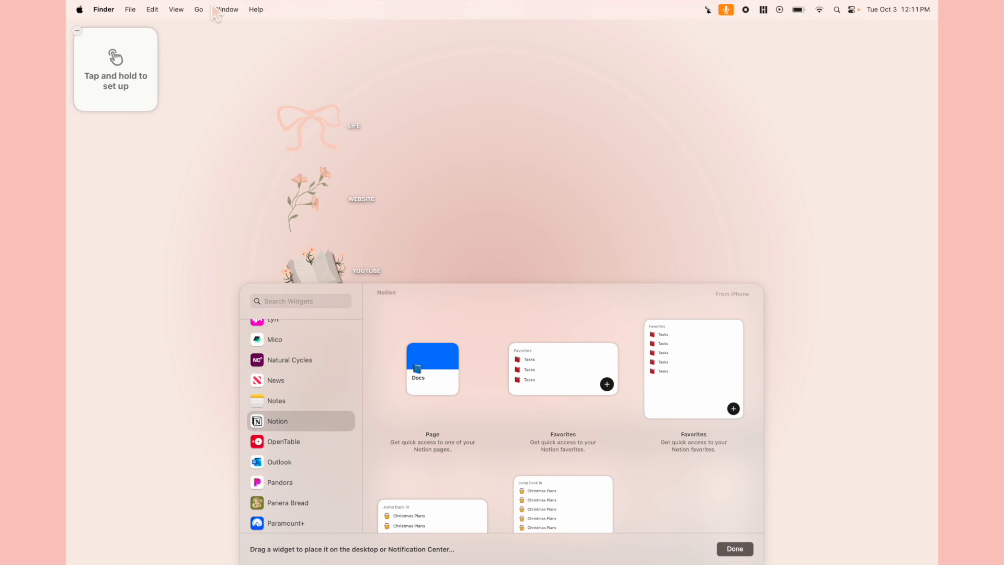
left_click(142, 79)
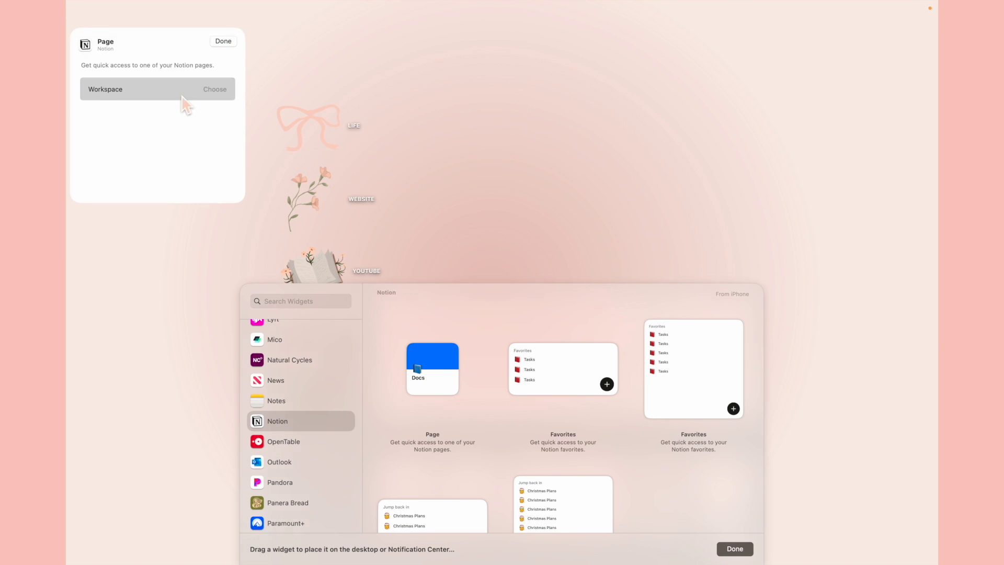
left_click(461, 437)
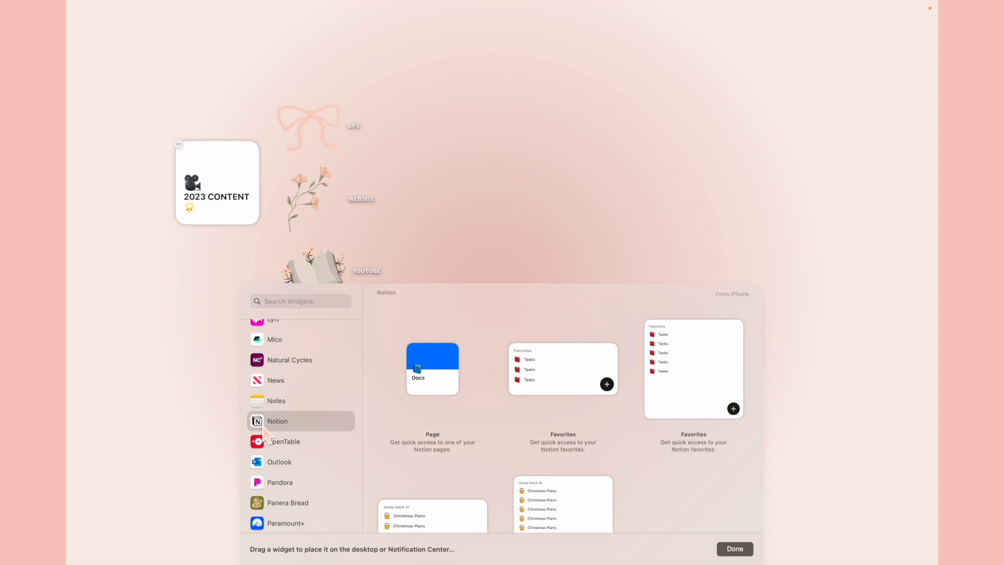
Step: Search the widget gallery for "rem" and add the medium Reminders List widget to the desktop
left_click(306, 302)
type("er")
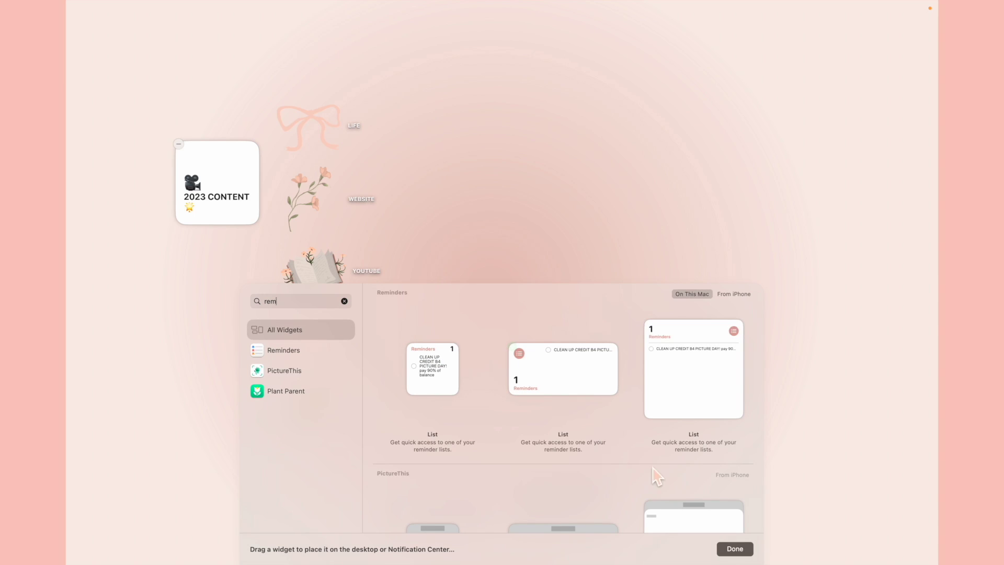
mouse_move(565, 366)
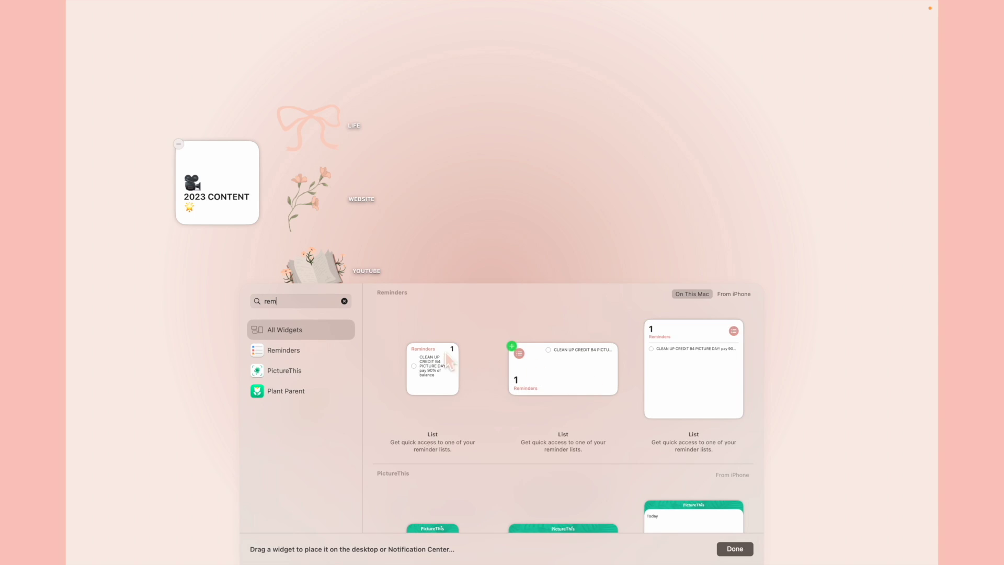
left_click(548, 387)
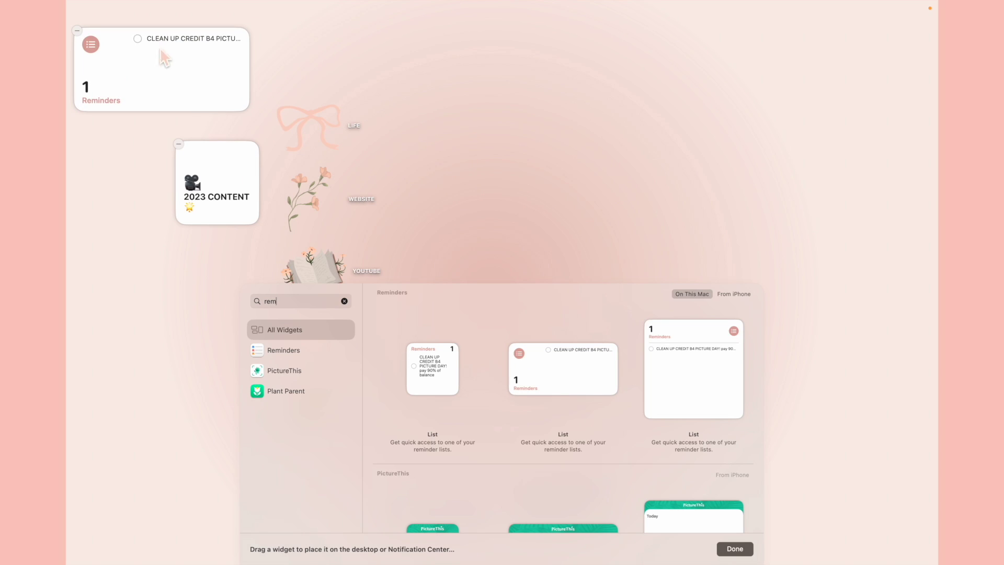
Step: Set the Reminders widget to show the "to-do list" list and finish editing the widgets
left_click(146, 84)
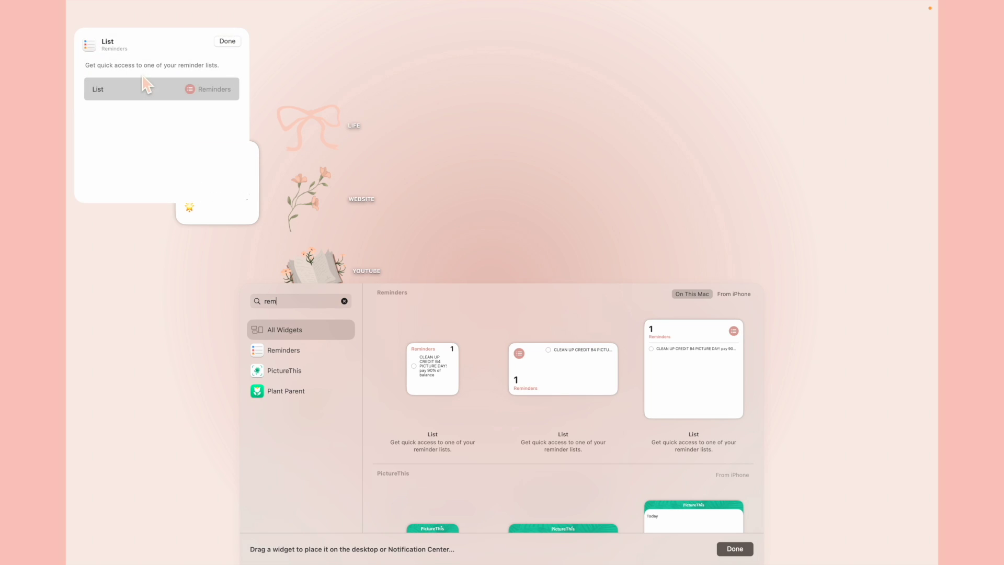
left_click(201, 96)
scroll(197, 173, "down", 3)
scroll(199, 177, "down", 2)
left_click(176, 124)
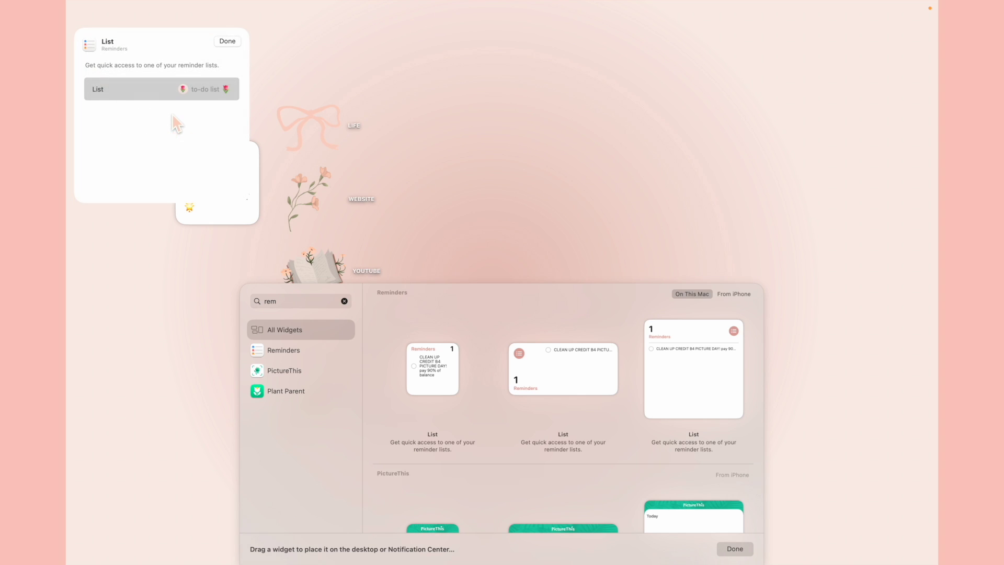
left_click(228, 42)
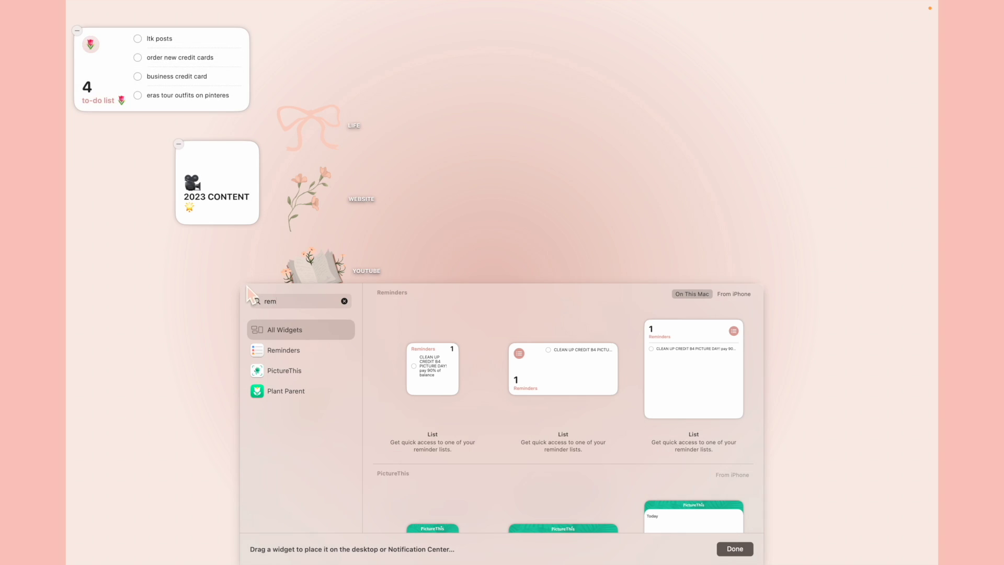
left_click(246, 280)
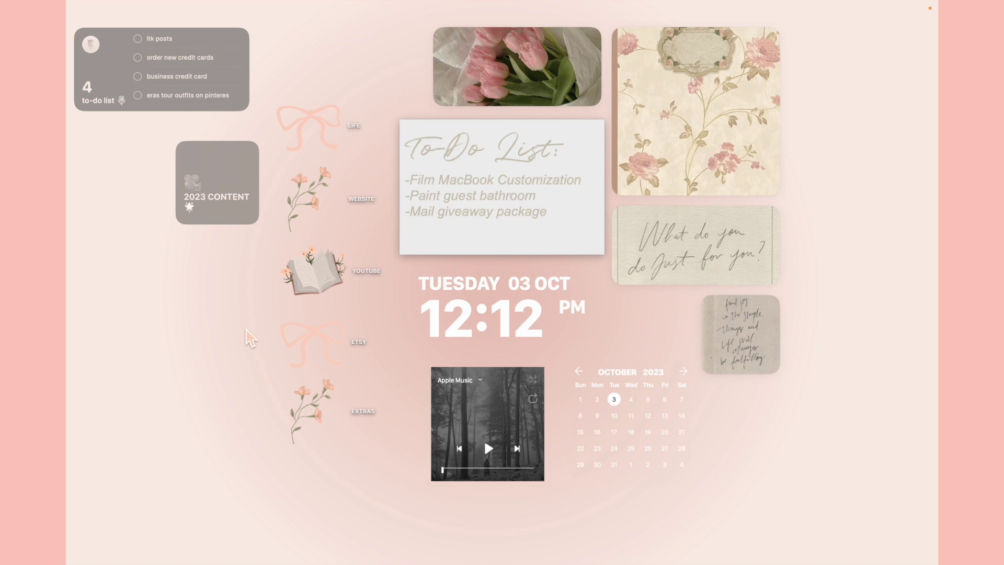
Step: Set the widget style to Full-color in the Desktop & Dock section of System Settings, and close the settings window
left_click(183, 298)
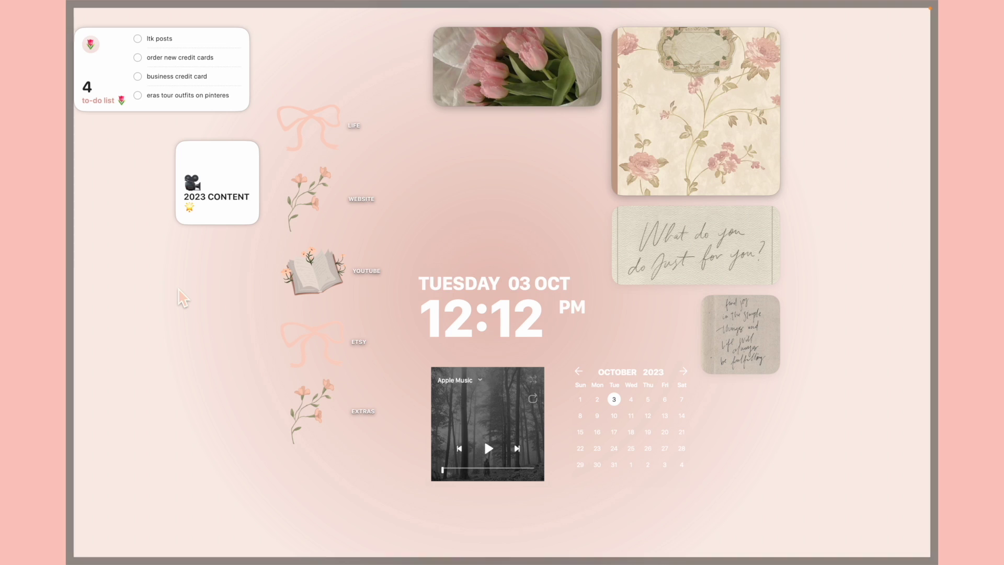
left_click(180, 296)
mouse_move(400, 563)
left_click(468, 541)
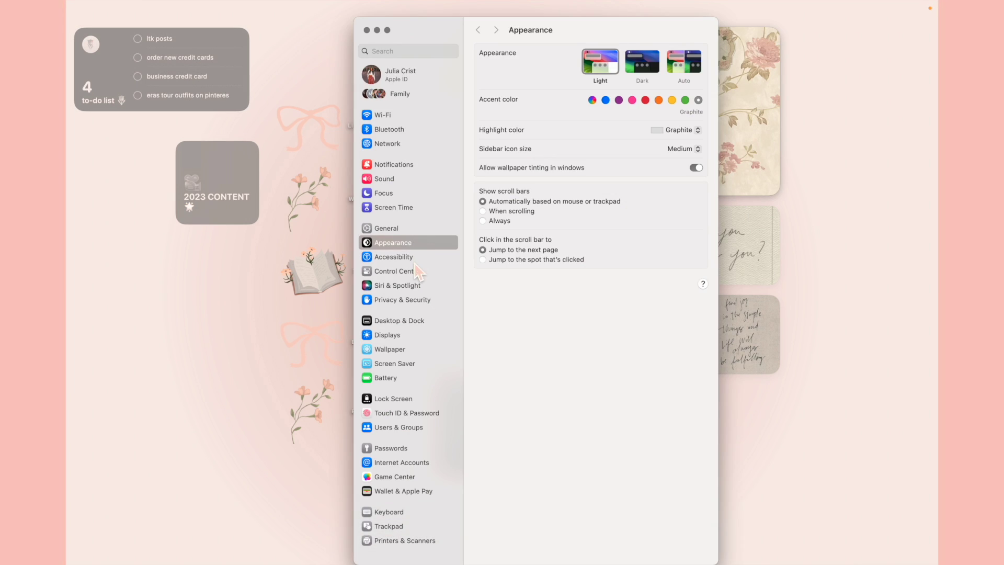
left_click(411, 324)
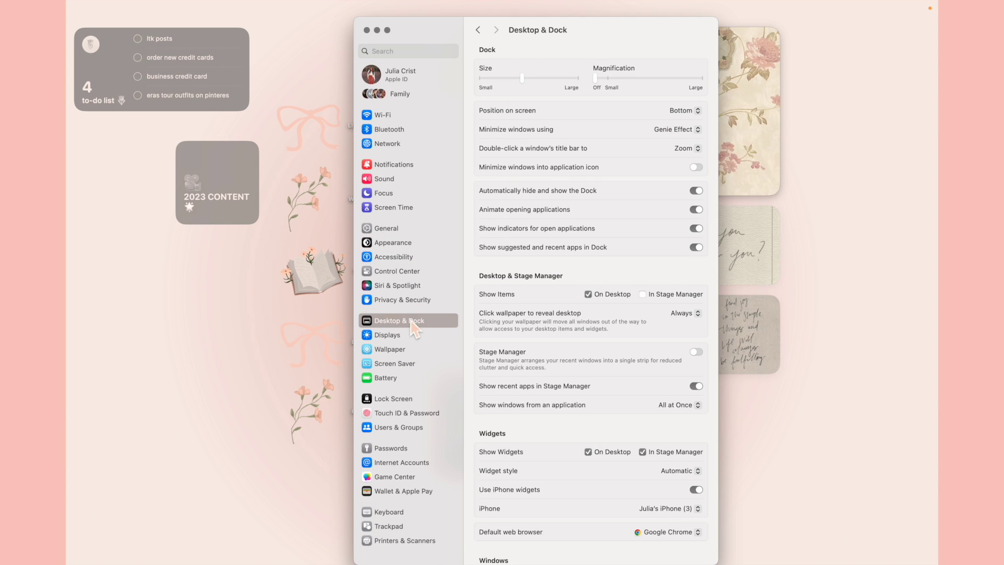
scroll(528, 364, "down", 2)
scroll(529, 364, "up", 2)
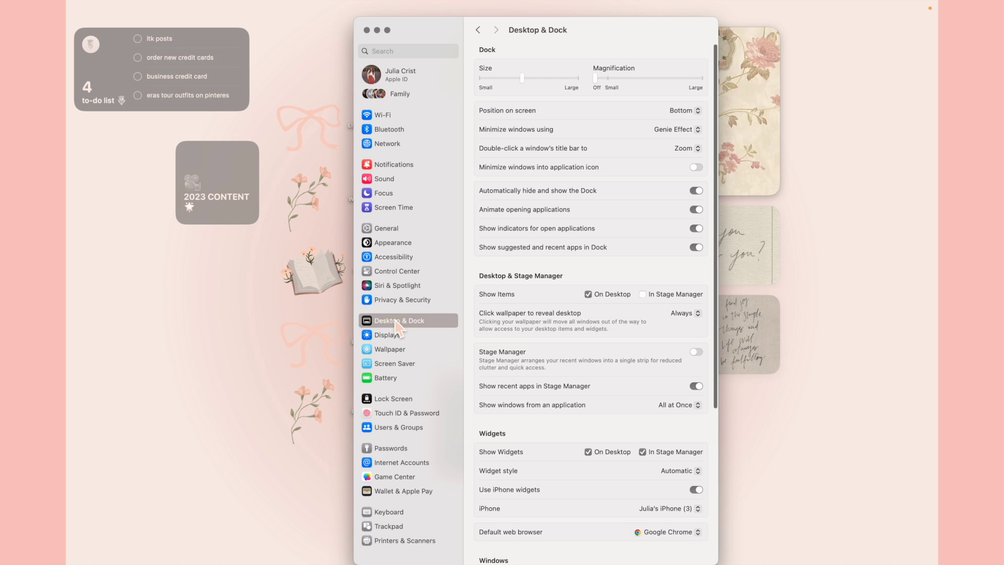
scroll(503, 347, "down", 5)
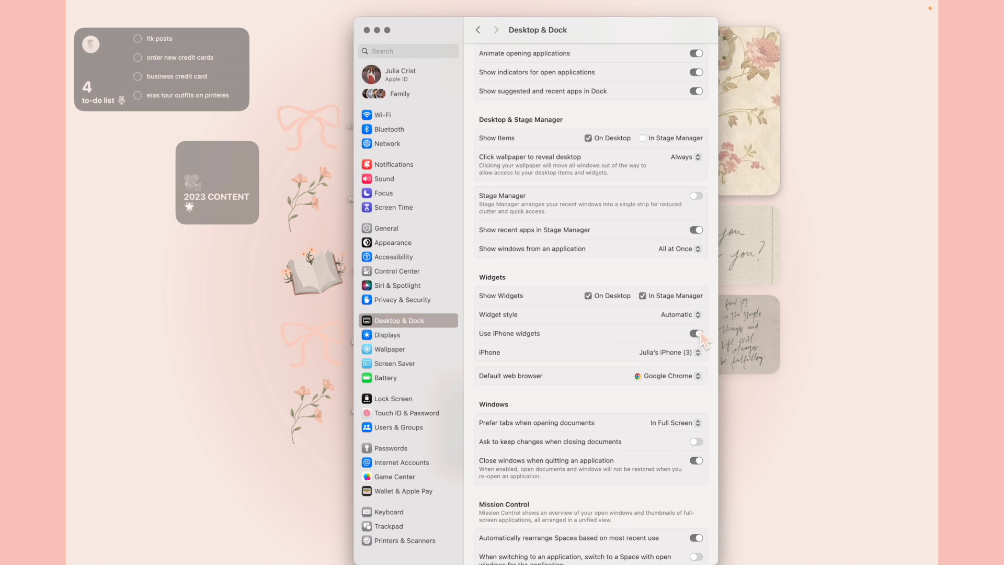
left_click(677, 315)
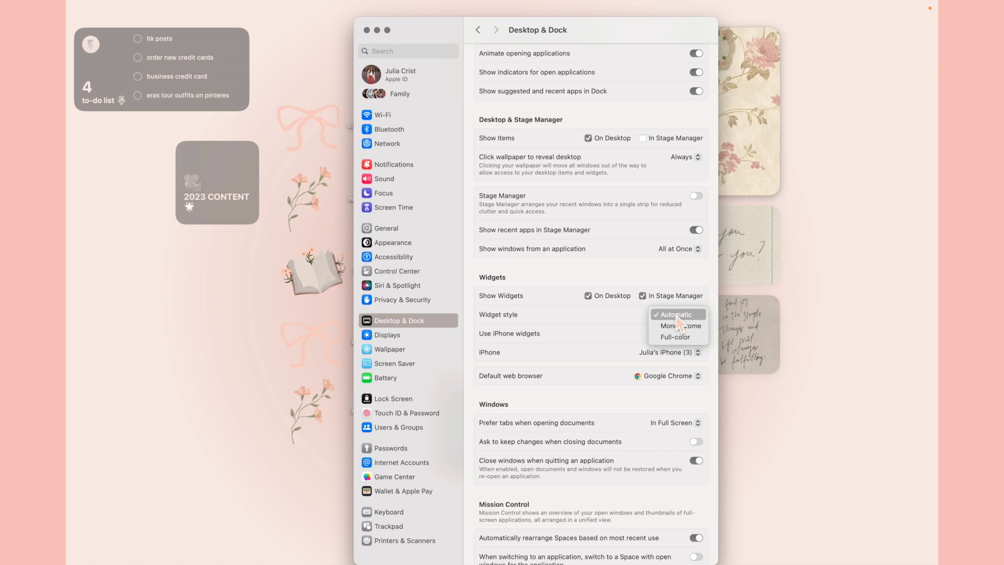
left_click(691, 340)
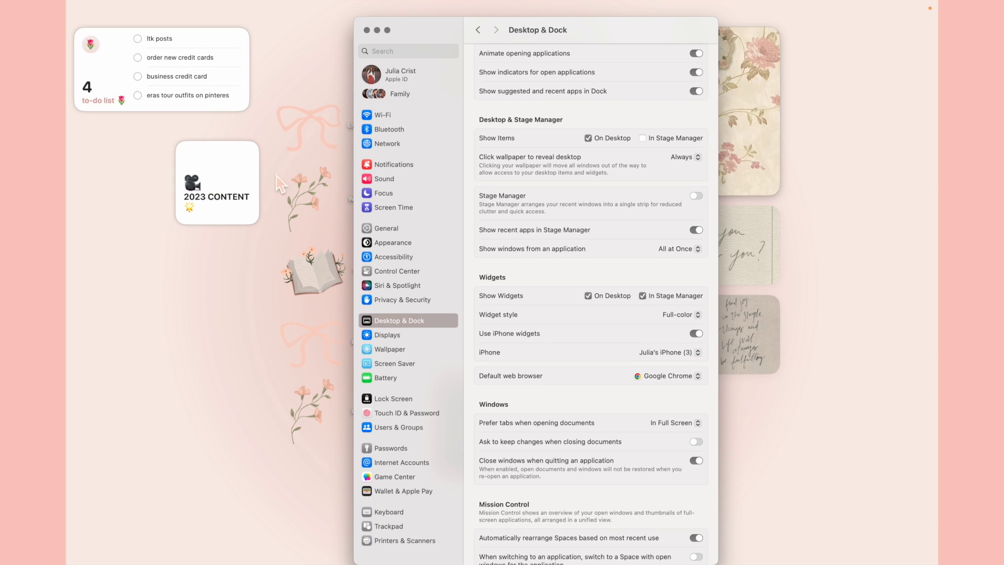
left_click(367, 30)
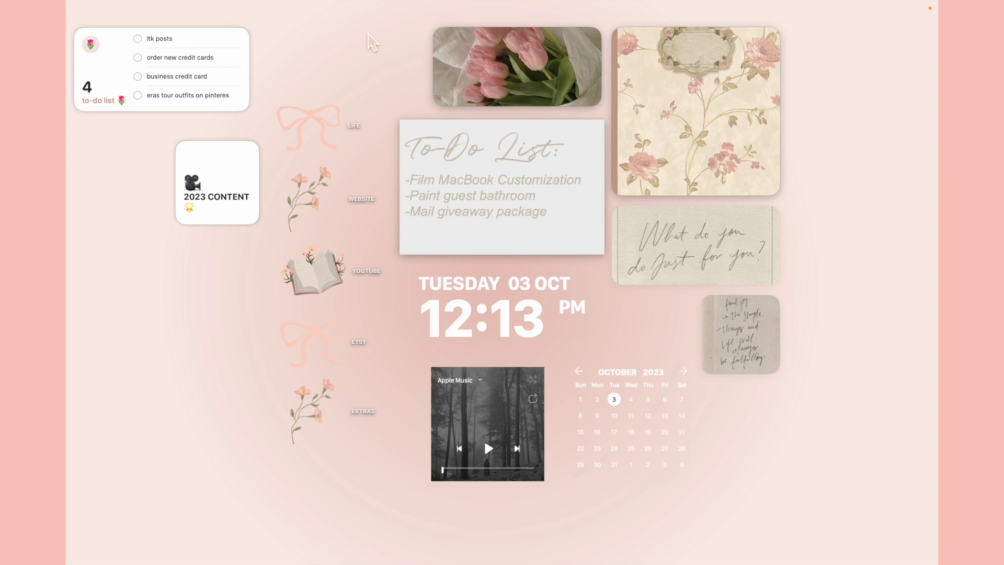
Step: Place the 2023 CONTENT widget below the small quote photo and the to-do list widget beside the tulips photo, respacing the folder icons beneath it
left_click_drag(224, 183, 753, 421)
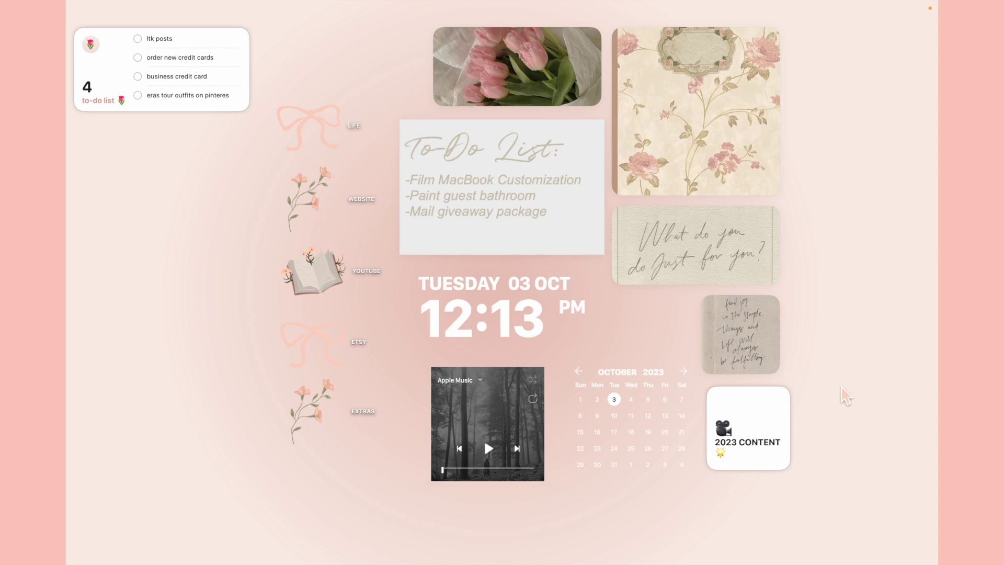
left_click_drag(105, 83, 164, 486)
left_click_drag(266, 474, 293, 46)
left_click_drag(770, 422, 764, 423)
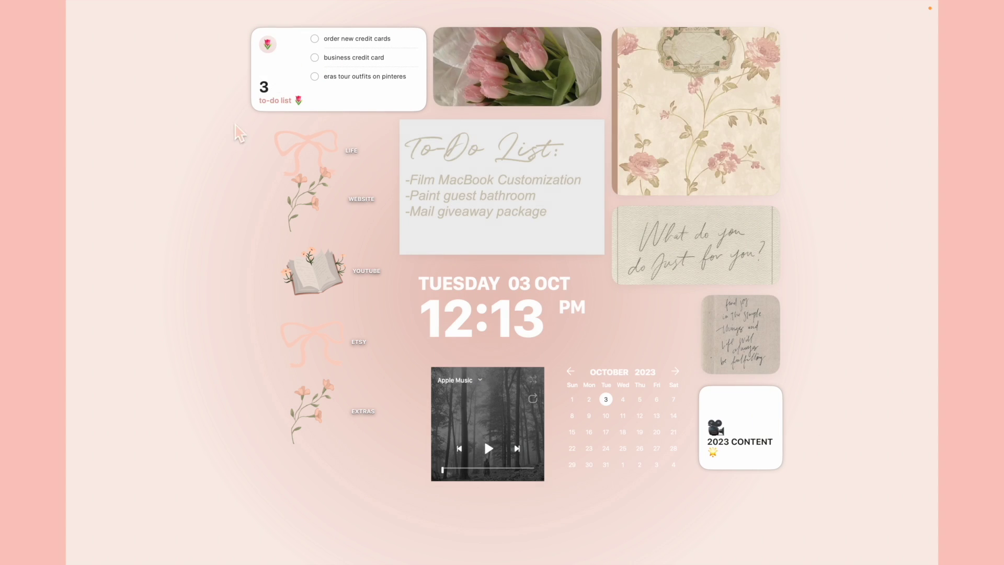
left_click_drag(309, 218, 317, 437)
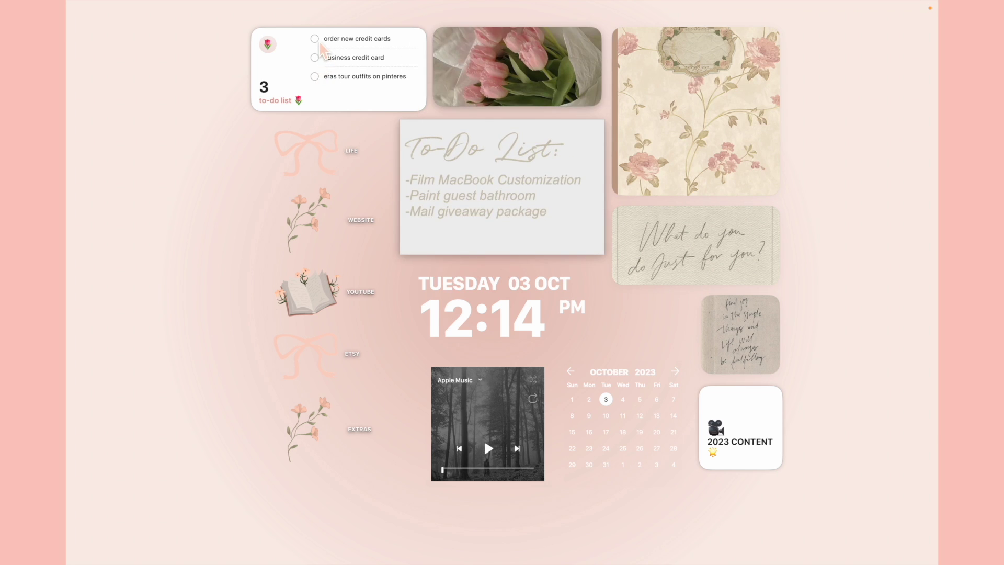
Step: Try out the new widgets by completing the "eras tour outfits" reminder and opening the 2023 CONTENT page, closing its tab and minimizing the browser
left_click(315, 78)
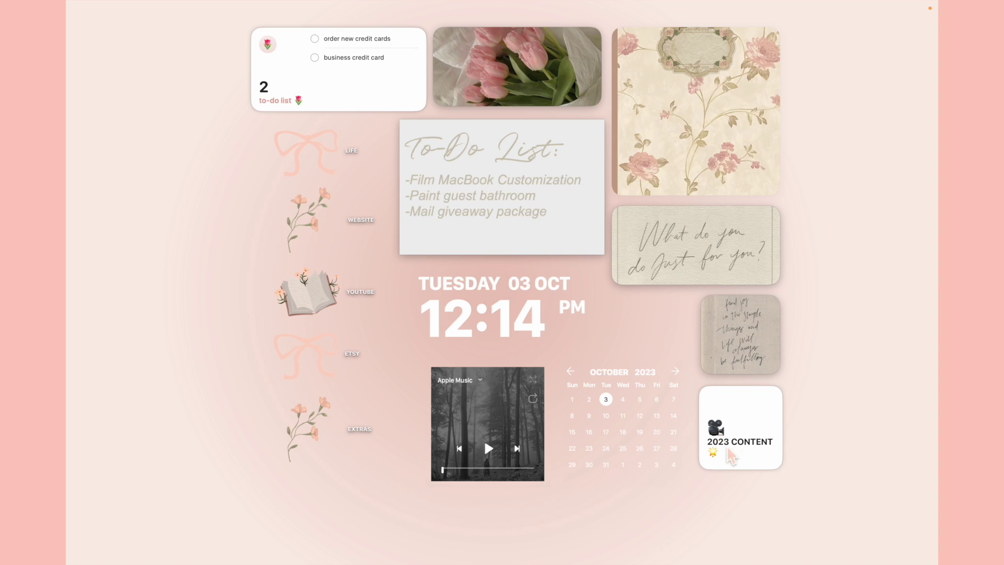
left_click(739, 433)
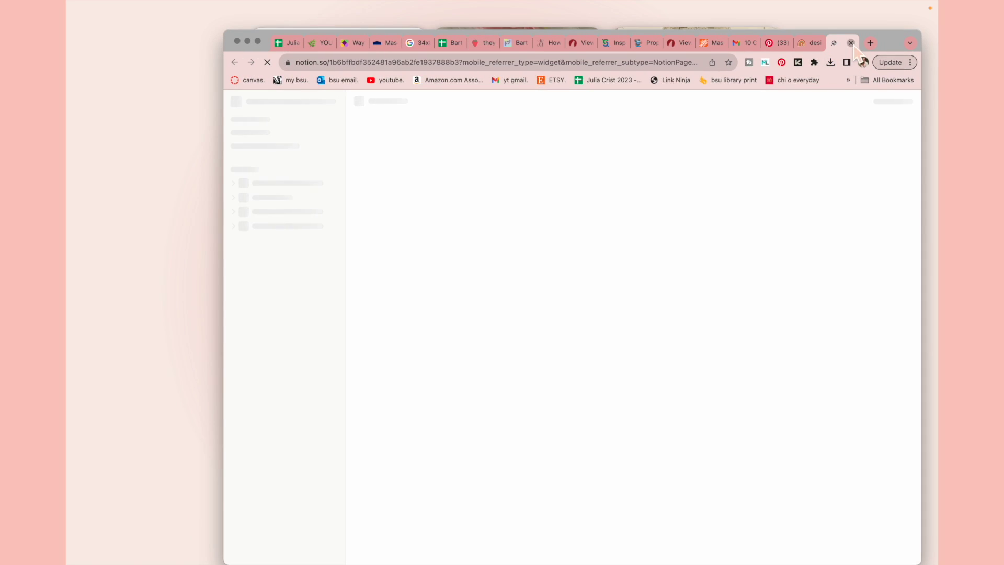
left_click(851, 43)
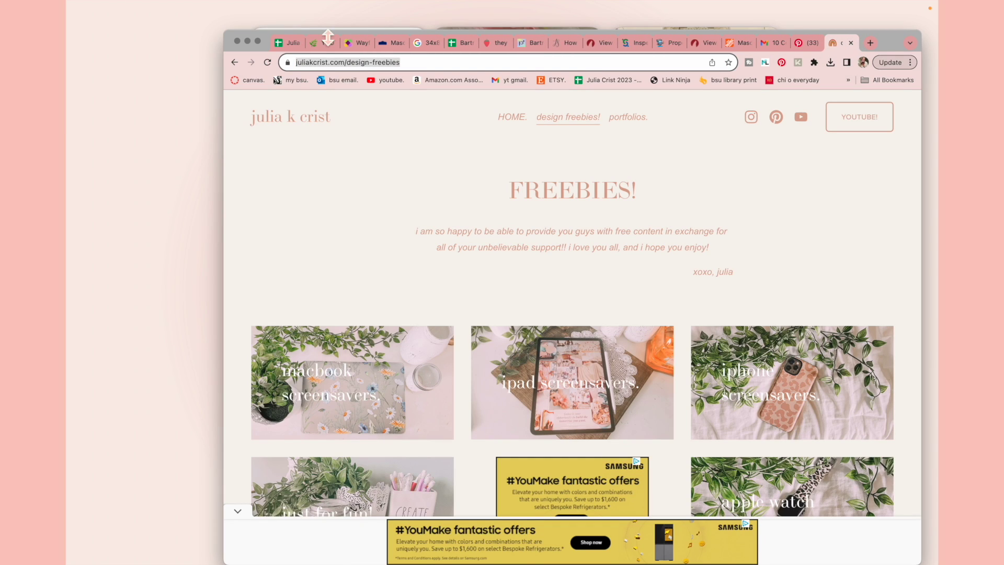
left_click(248, 41)
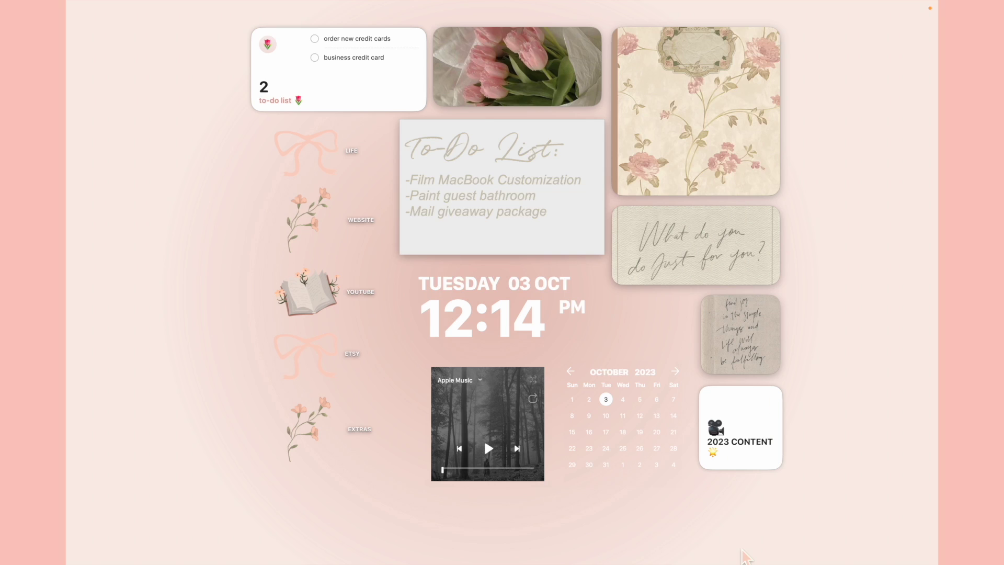